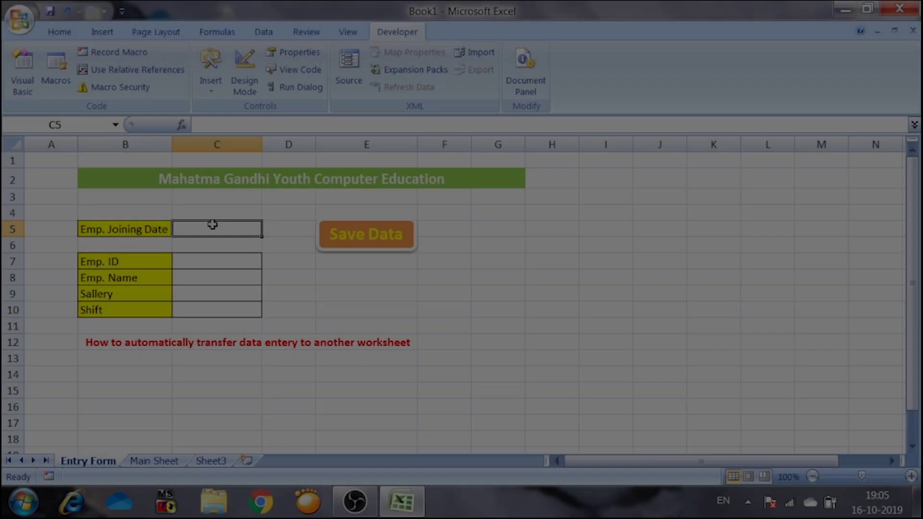
- Enter joining date 2-10-2019, the employee's ID and name, salary 15000 and MORNING shift, then save the record
{"action": "type", "text": "2-10-2019"}
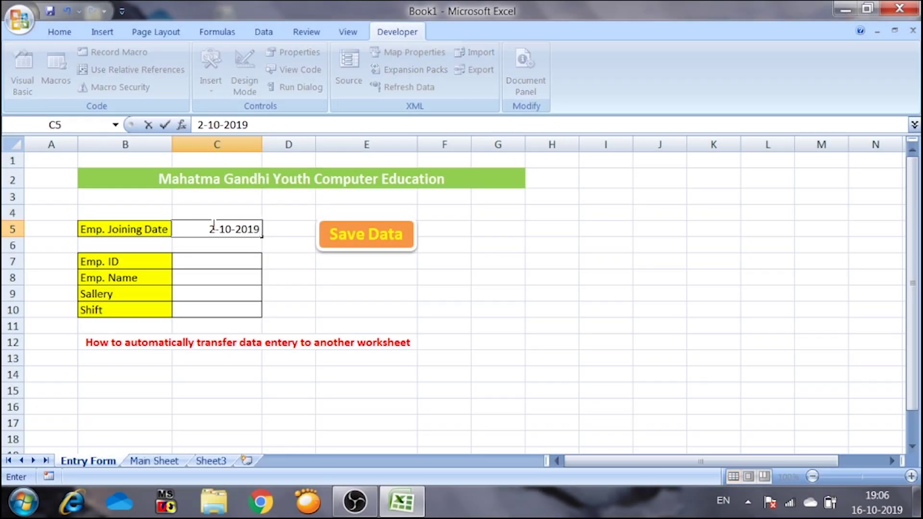
{"action": "key", "text": "Return"}
{"action": "key", "text": "Return"}
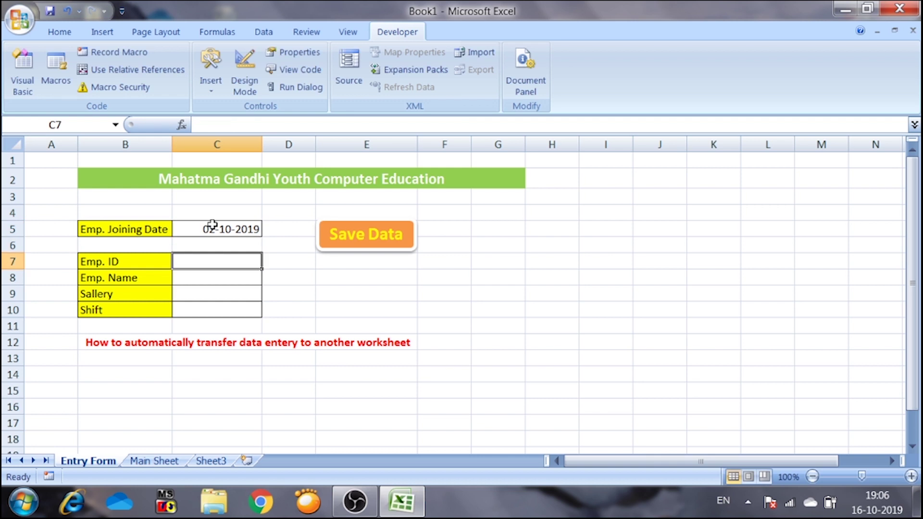
{"action": "type", "text": "MGYC"}
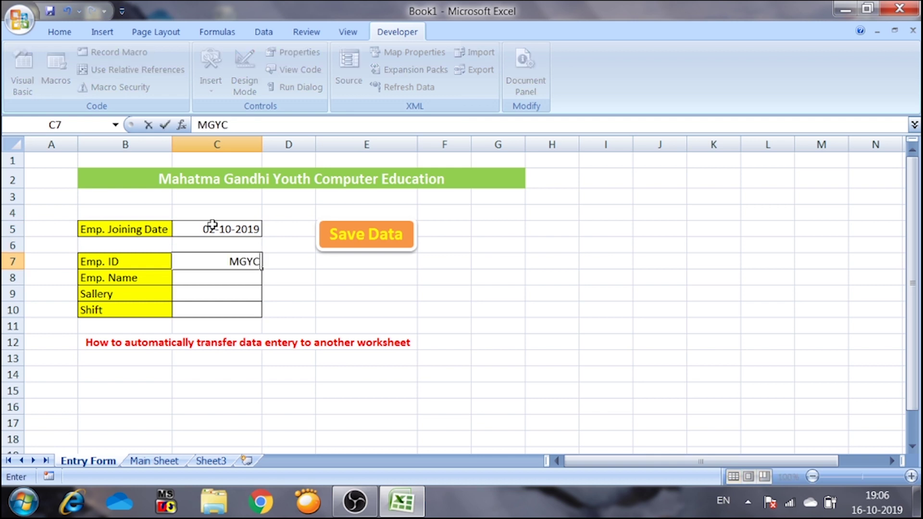
{"action": "type", "text": "E002"}
{"action": "key", "text": "Return"}
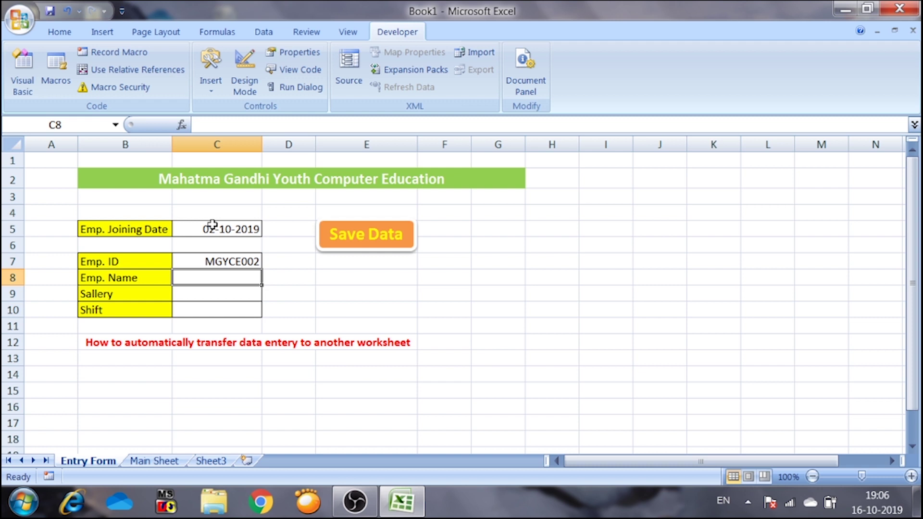
{"action": "type", "text": "m"}
{"action": "key", "text": "BackSpace"}
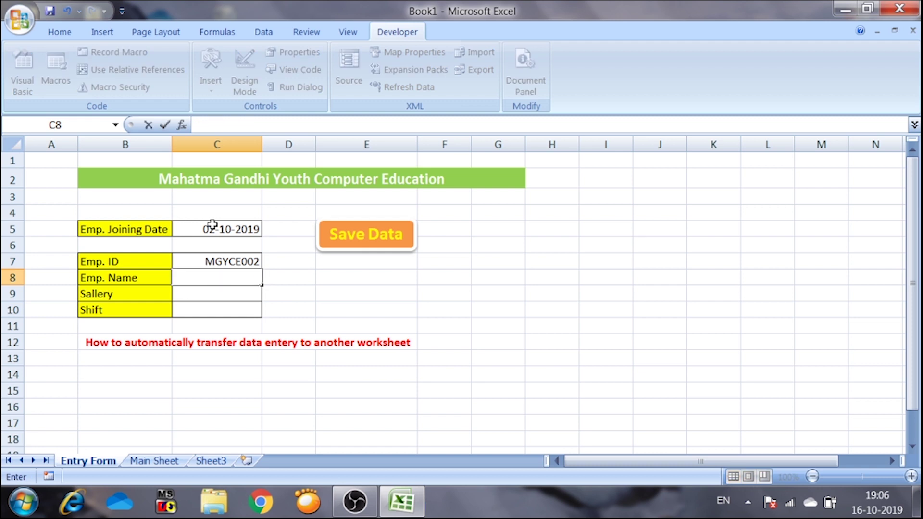
{"action": "type", "text": "MADHUMITA"}
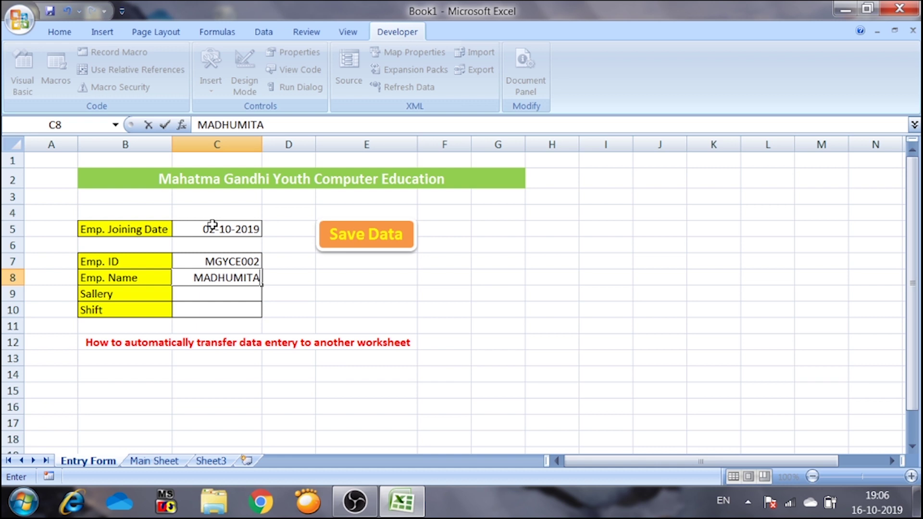
{"action": "key", "text": "Return"}
{"action": "type", "text": "15000"}
{"action": "key", "text": "Return"}
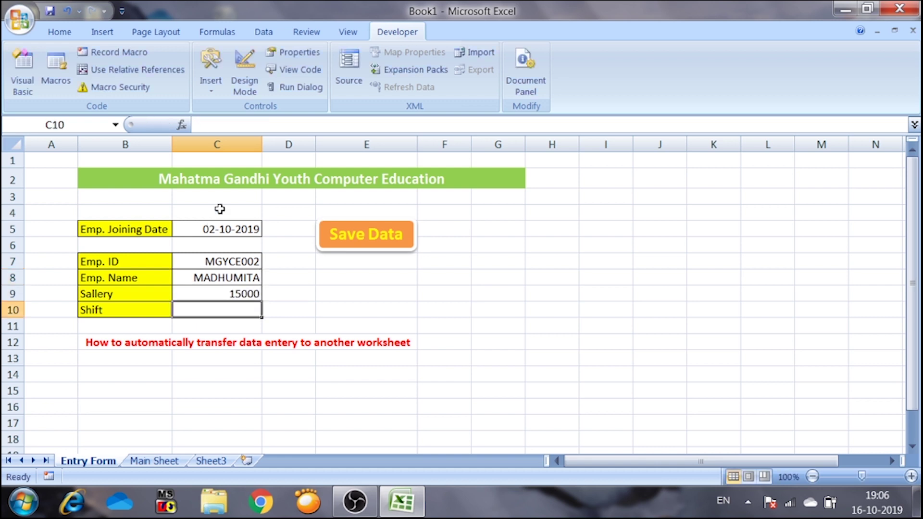
{"action": "type", "text": "MORNING"}
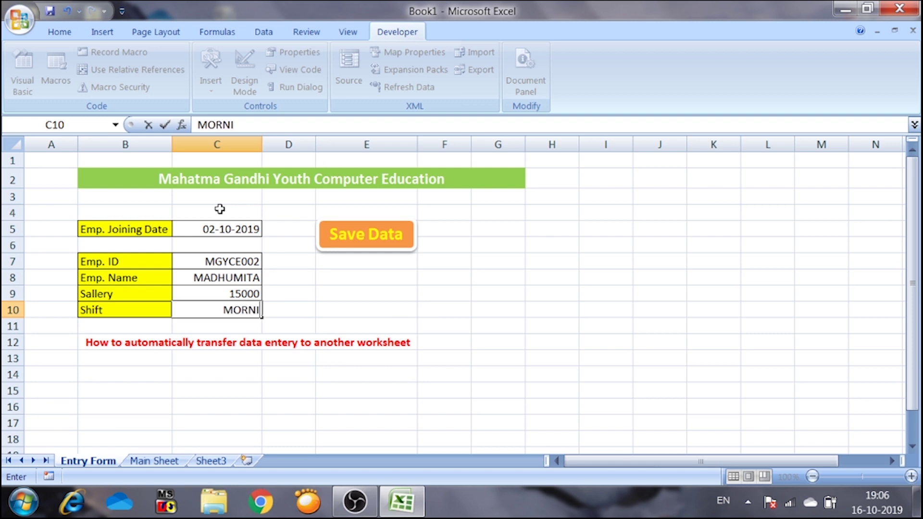
{"action": "left_click", "coordinate": [376, 243]}
- Check the Main Sheet, then on the Entry Form enter joining date 05-10-2019 and the employee's ID and name
{"action": "left_click", "coordinate": [156, 462]}
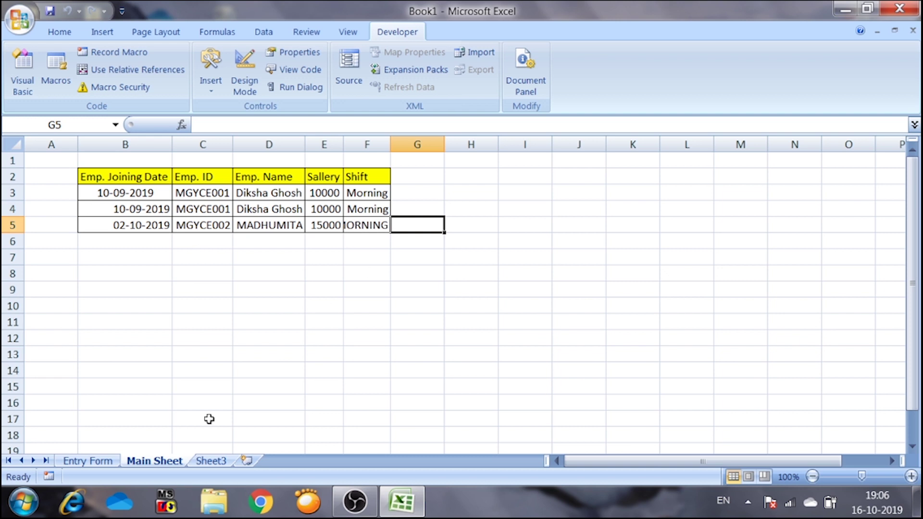
{"action": "left_click", "coordinate": [88, 462]}
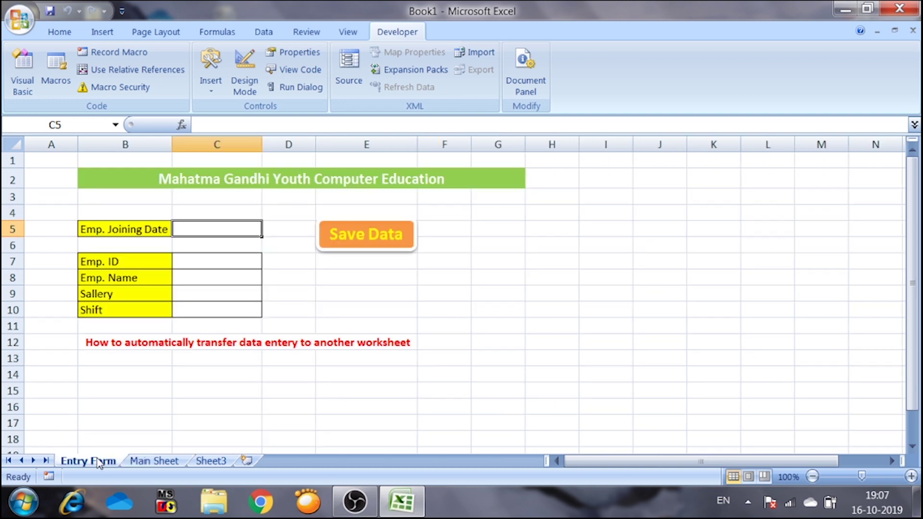
{"action": "type", "text": "05-"}
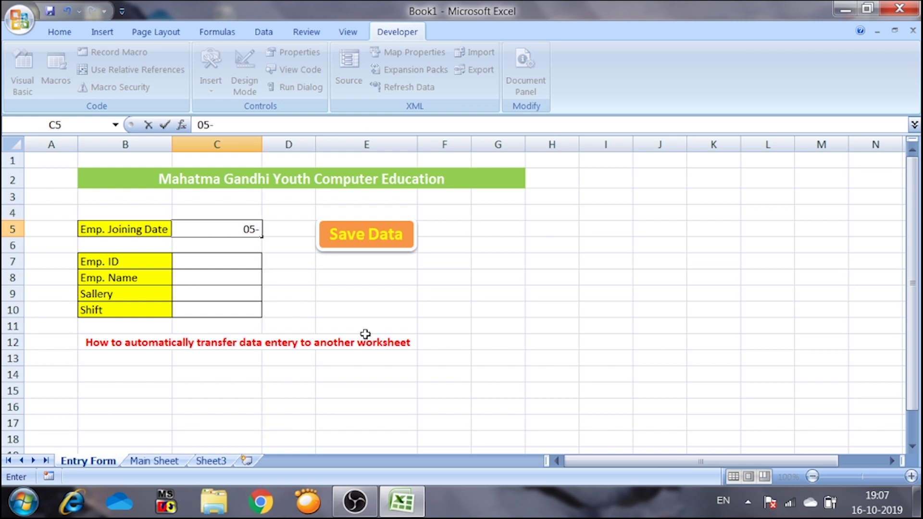
{"action": "type", "text": "10-2019"}
{"action": "key", "text": "Return"}
{"action": "key", "text": "Return"}
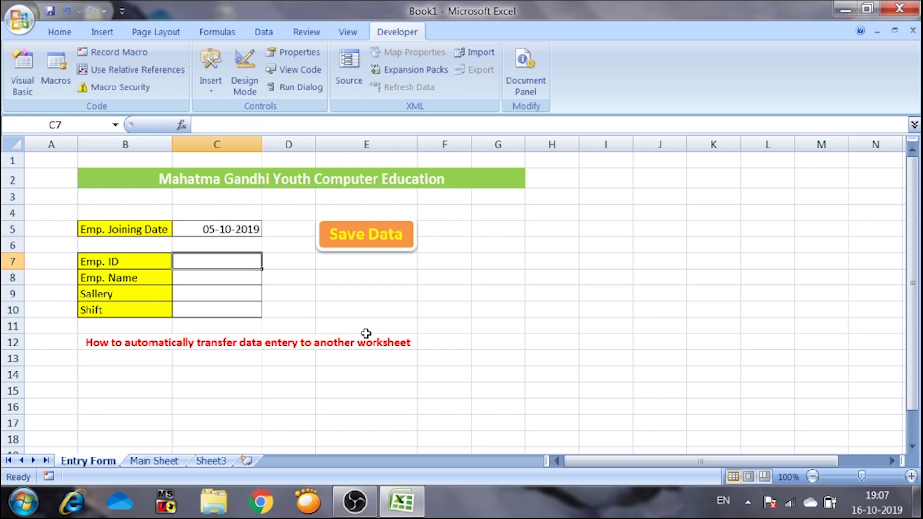
{"action": "type", "text": "MGYCE"}
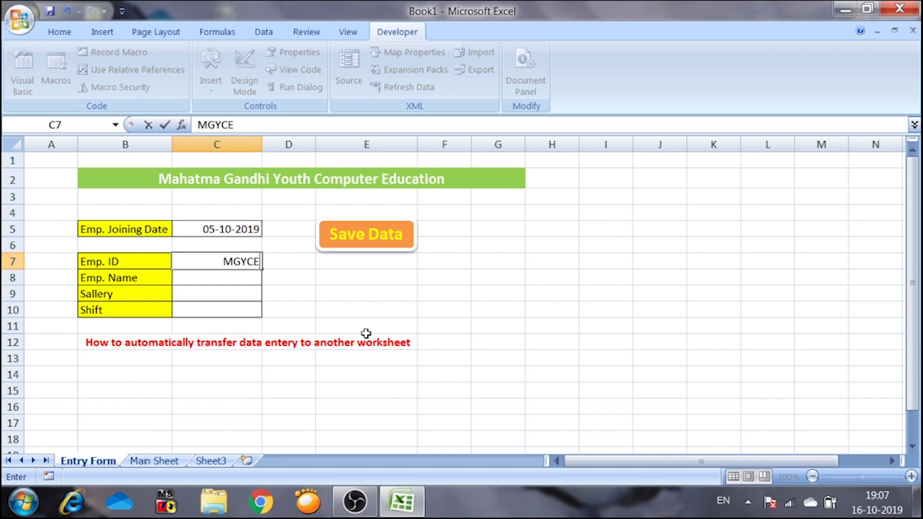
{"action": "type", "text": "003"}
{"action": "key", "text": "Return"}
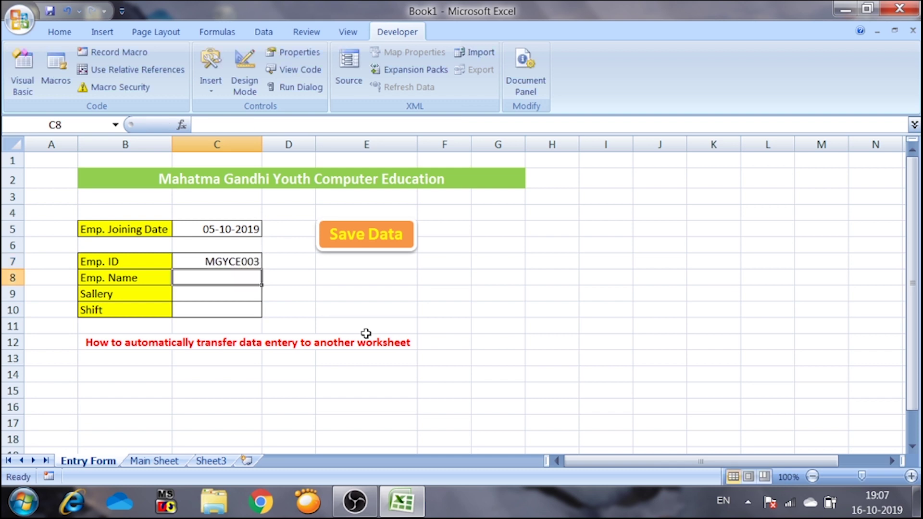
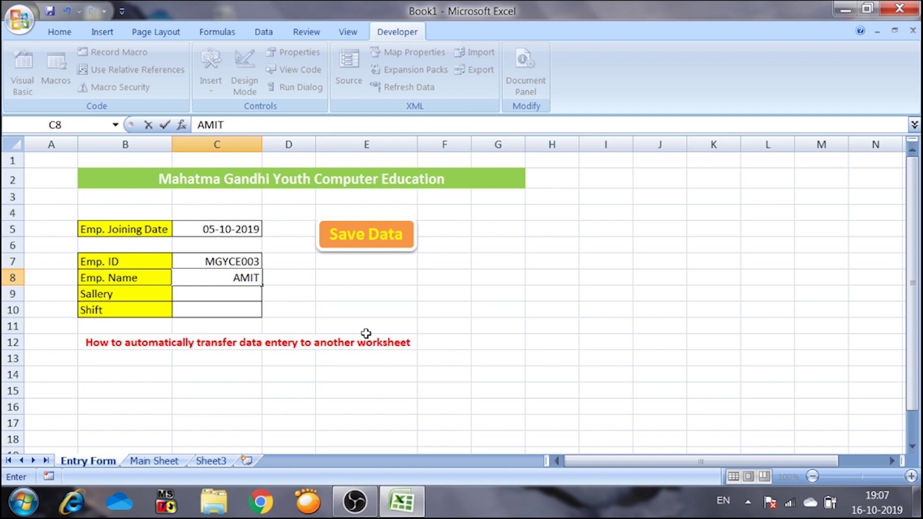
{"action": "key", "text": "Return"}
- Enter salary 2000, correcting the mistyped value, and EVENING shift, then save the record
{"action": "type", "text": "20"}
{"action": "left_click", "coordinate": [366, 335]}
{"action": "double_click", "coordinate": [255, 295]}
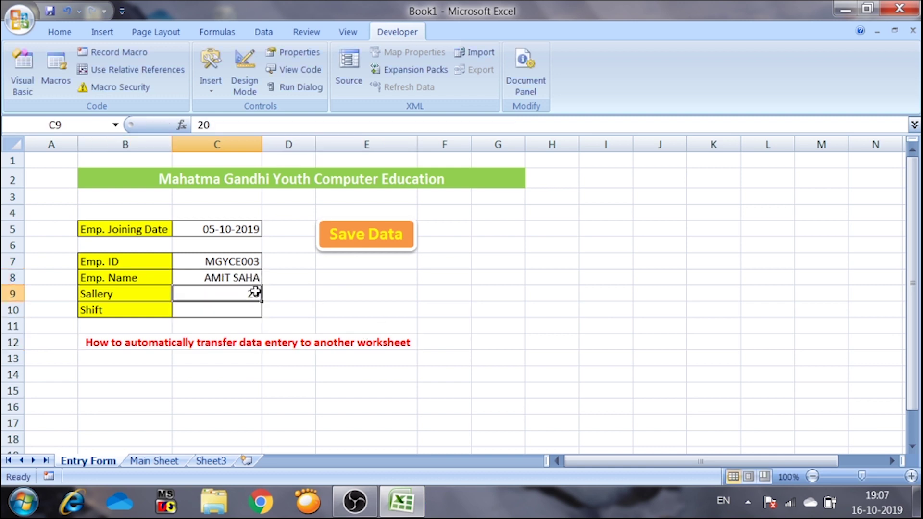
{"action": "type", "text": "00"}
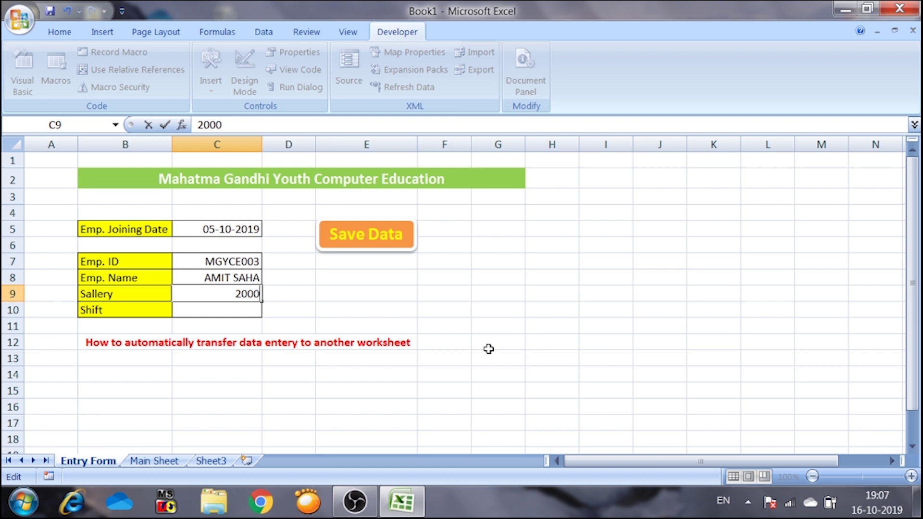
{"action": "key", "text": "Return"}
{"action": "type", "text": "E"}
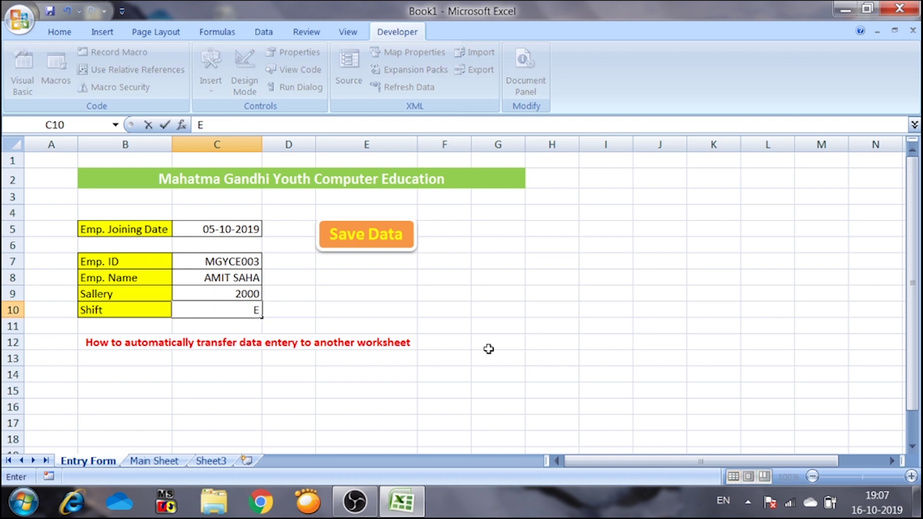
{"action": "type", "text": "VENING"}
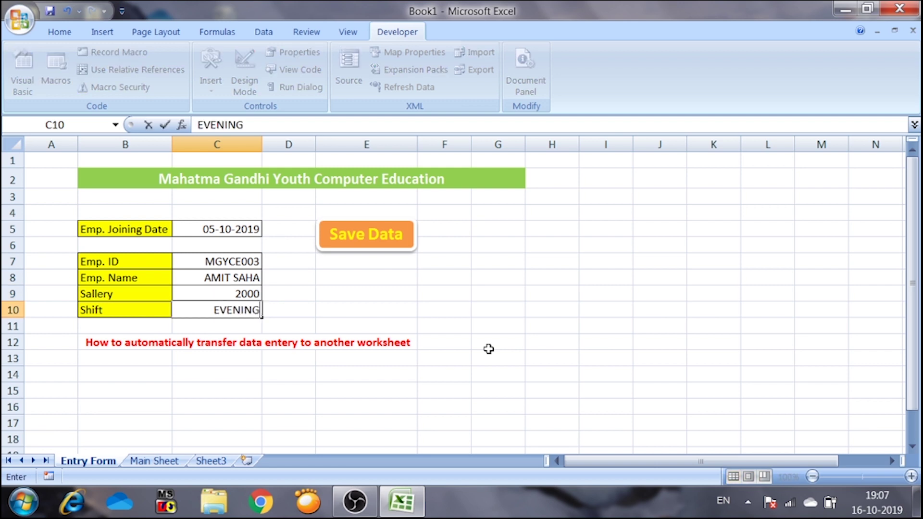
{"action": "left_click", "coordinate": [367, 240]}
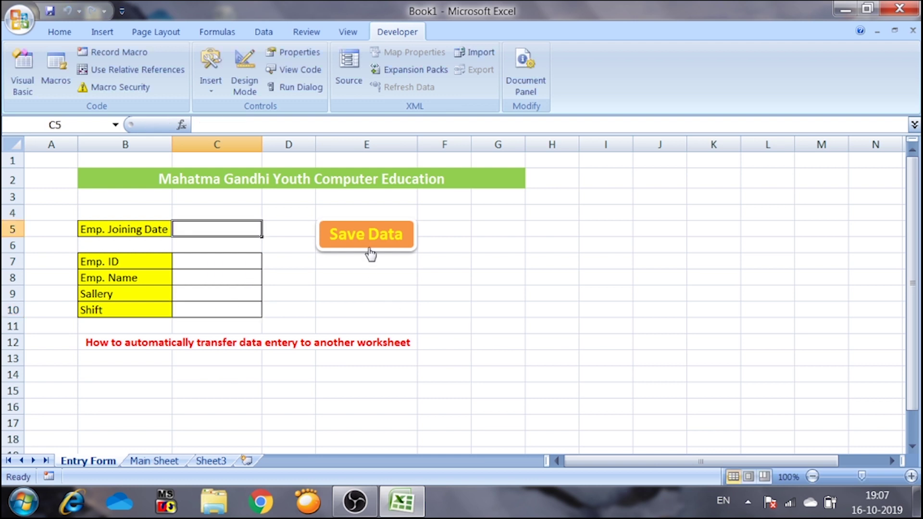
- View the Main Sheet, then launch Microsoft Office Excel 2007 from the Start menu
{"action": "left_click", "coordinate": [155, 461]}
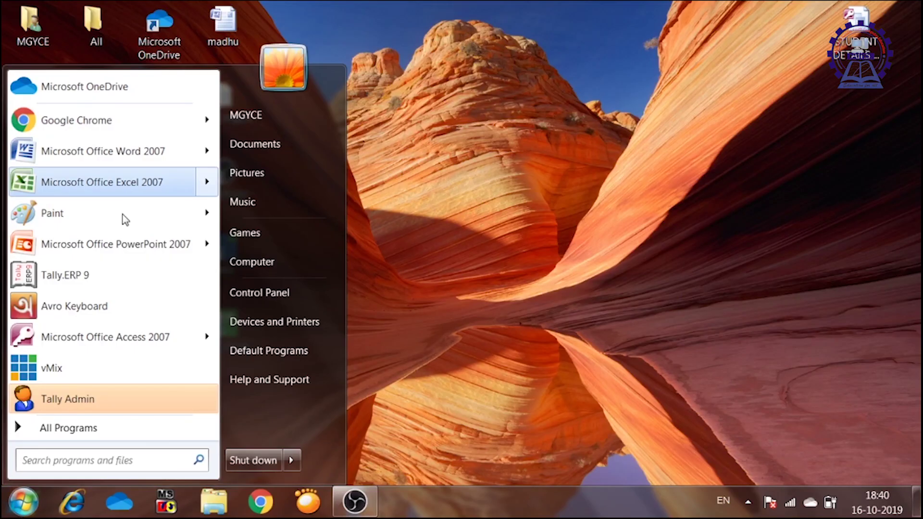
{"action": "left_click", "coordinate": [54, 428]}
{"action": "left_click", "coordinate": [54, 429]}
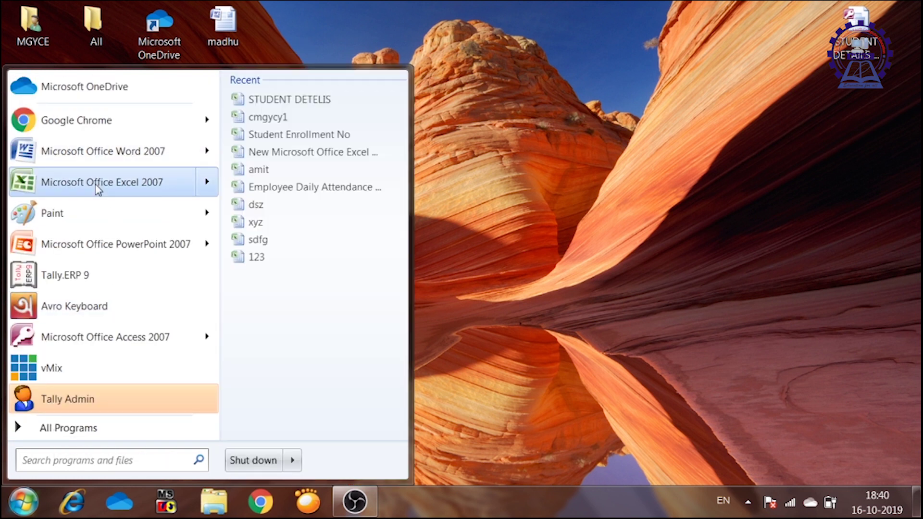
{"action": "left_click", "coordinate": [96, 183]}
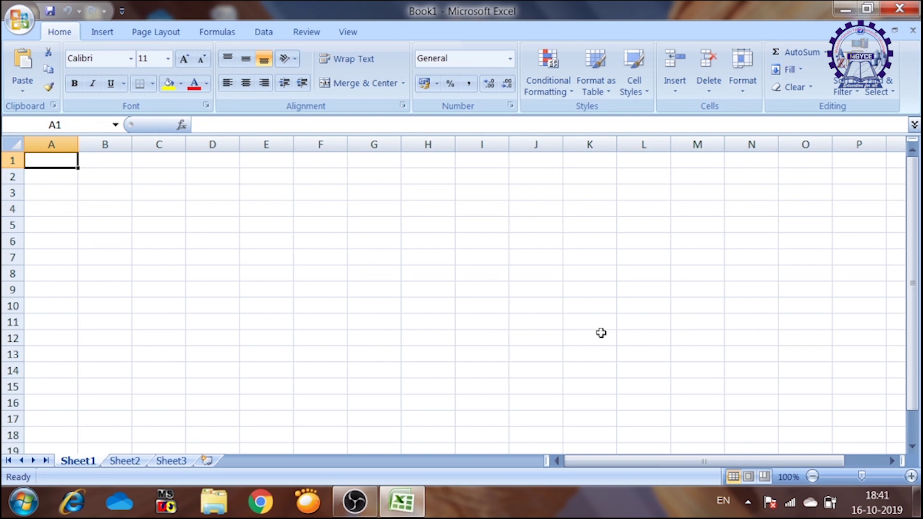
- Merge B2:G2 and enter the title 'Mahatma Gandhi Youth Computer Education'
{"action": "left_click_drag", "start_coordinate": [111, 173], "coordinate": [370, 179]}
{"action": "left_click", "coordinate": [356, 83]}
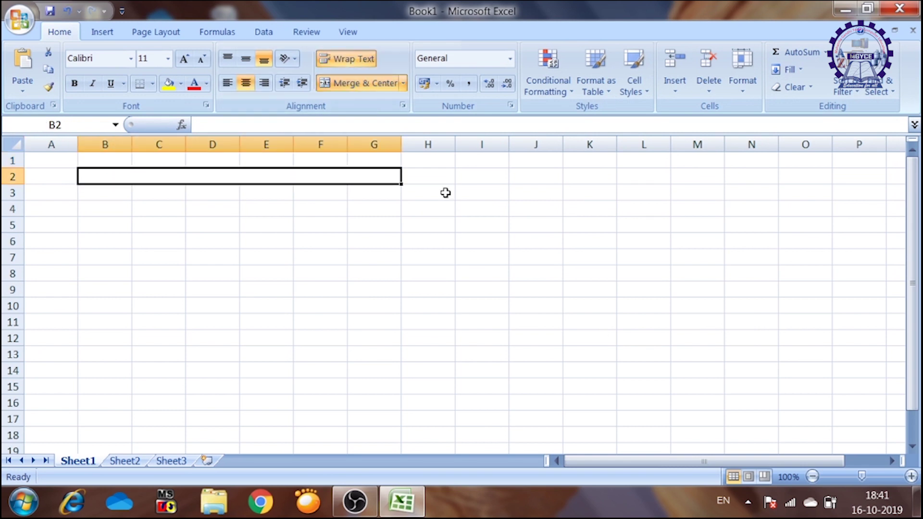
{"action": "type", "text": "Maha"}
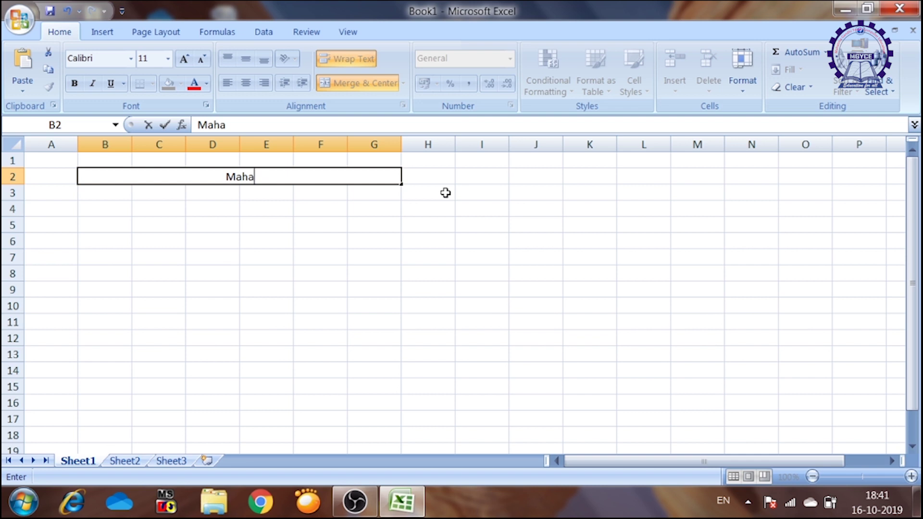
{"action": "type", "text": "tma Gan"}
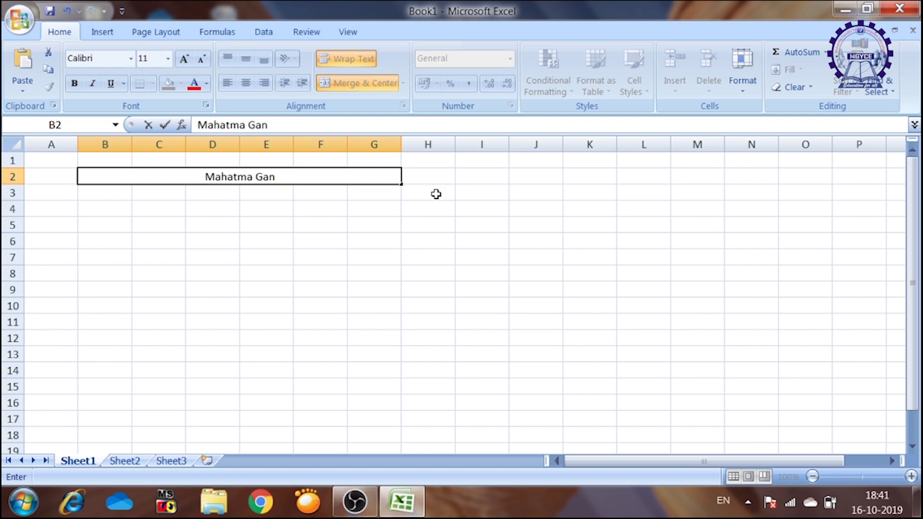
{"action": "type", "text": "dhi Youth Computer"}
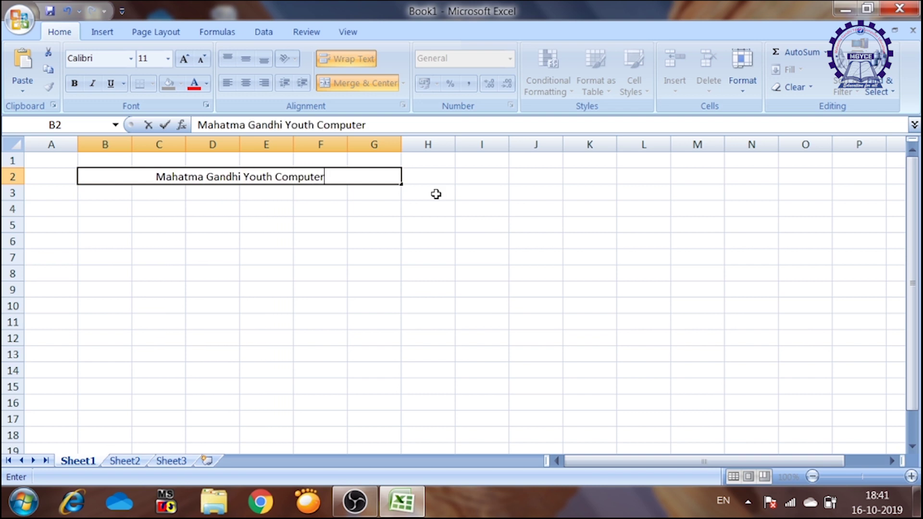
{"action": "type", "text": " Education"}
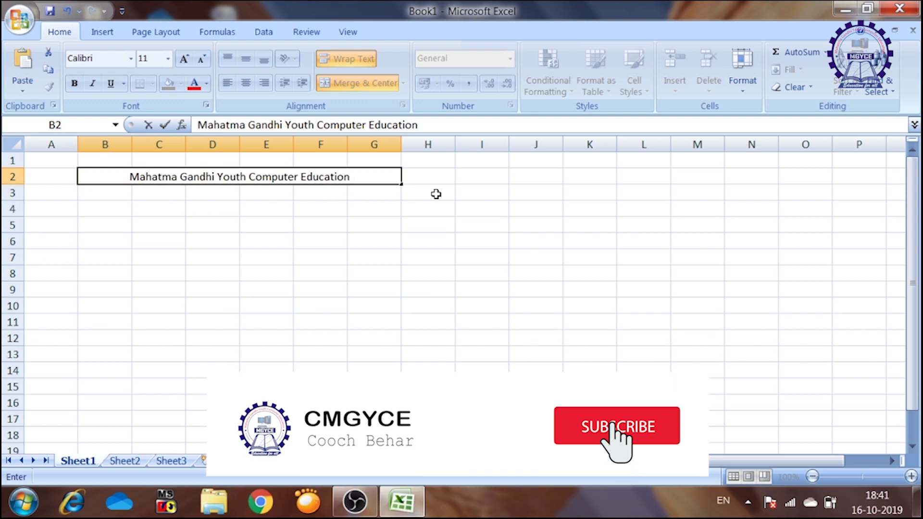
{"action": "left_click", "coordinate": [436, 194]}
{"action": "left_click", "coordinate": [343, 177]}
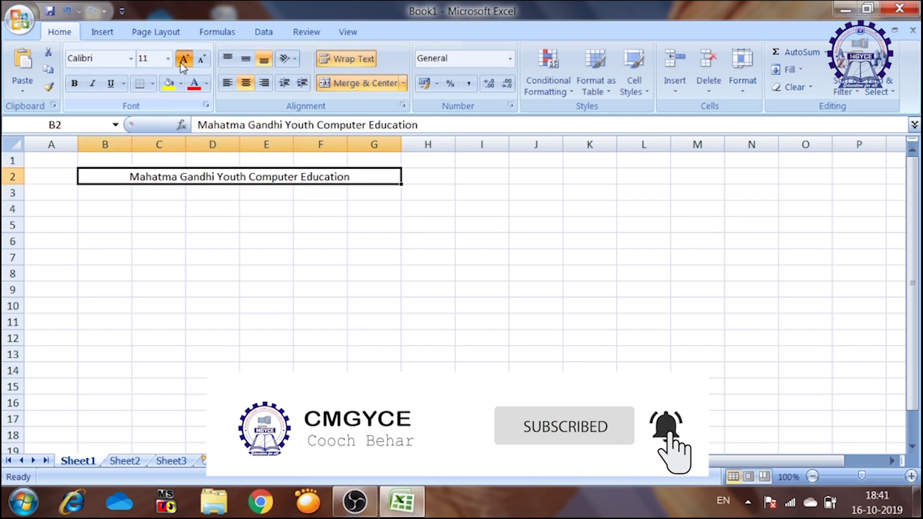
- Enlarge the title font and make it white text on a light-green fill
{"action": "left_click", "coordinate": [184, 59]}
{"action": "left_click", "coordinate": [184, 59]}
{"action": "left_click", "coordinate": [180, 84]}
{"action": "left_click", "coordinate": [246, 222]}
{"action": "left_click", "coordinate": [207, 83]}
{"action": "left_click", "coordinate": [194, 136]}
{"action": "left_click", "coordinate": [319, 197]}
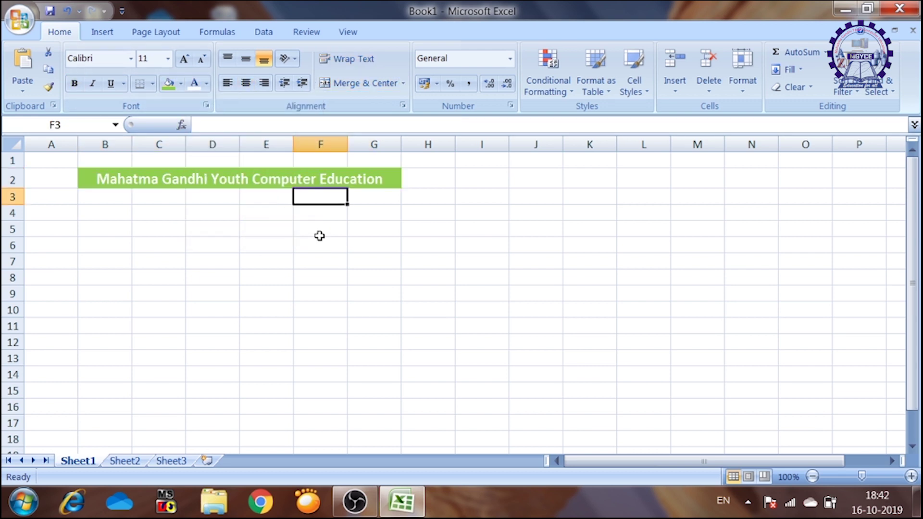
- Enter the labels Emp. Joining Date, Emp. ID and Emp. Name down column B
{"action": "left_click", "coordinate": [128, 232]}
{"action": "type", "text": "E"}
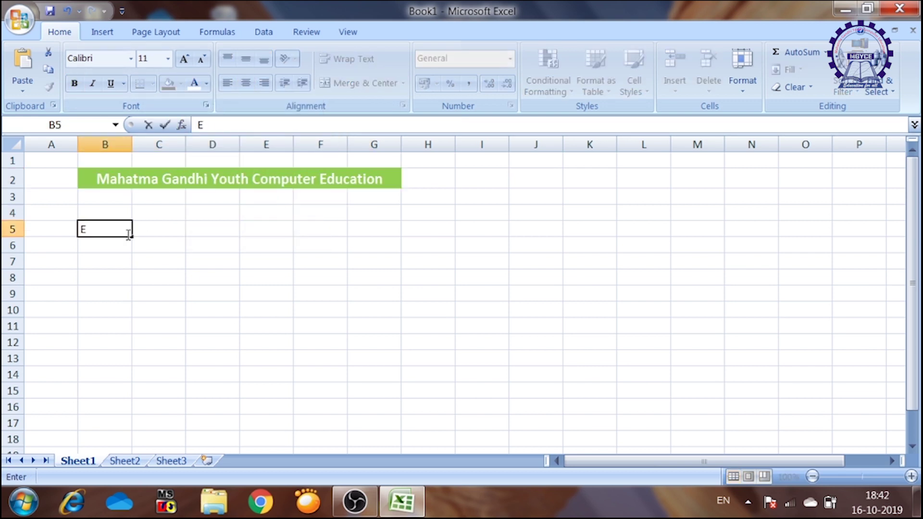
{"action": "type", "text": "mp. Joining Date"}
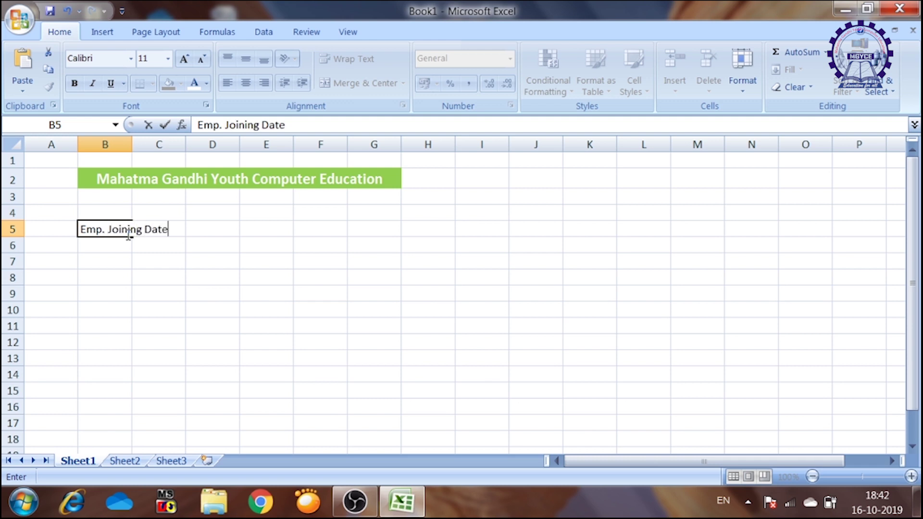
{"action": "key", "text": "Return"}
{"action": "key", "text": "Return"}
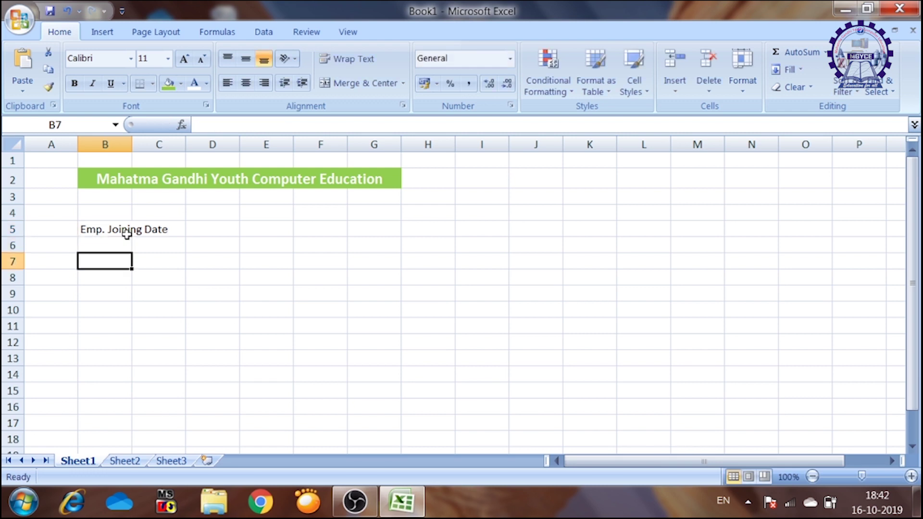
{"action": "type", "text": "Emp. "}
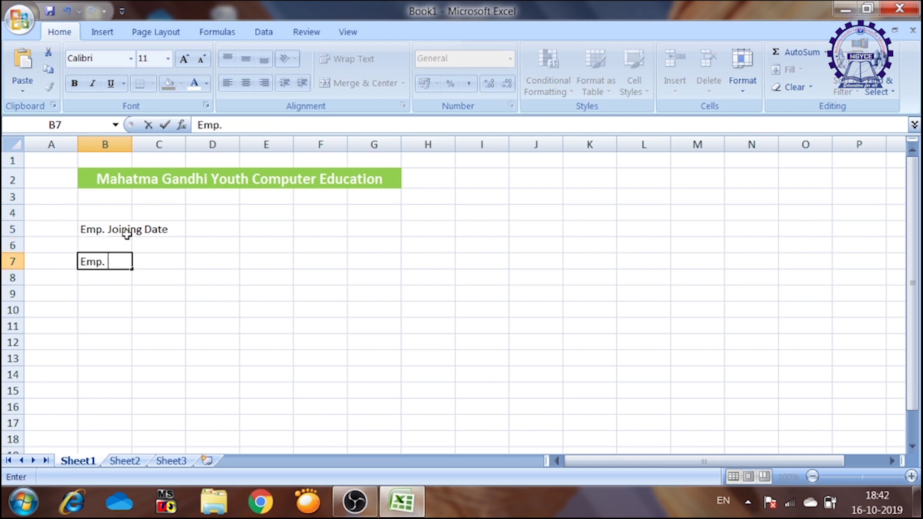
{"action": "type", "text": "ID"}
{"action": "key", "text": "Return"}
{"action": "type", "text": "Emp. "}
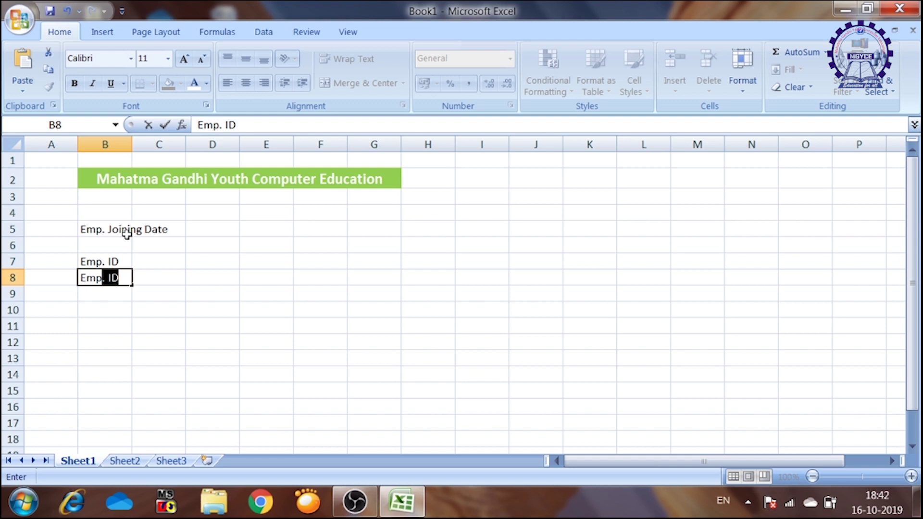
{"action": "type", "text": "Name"}
{"action": "key", "text": "Return"}
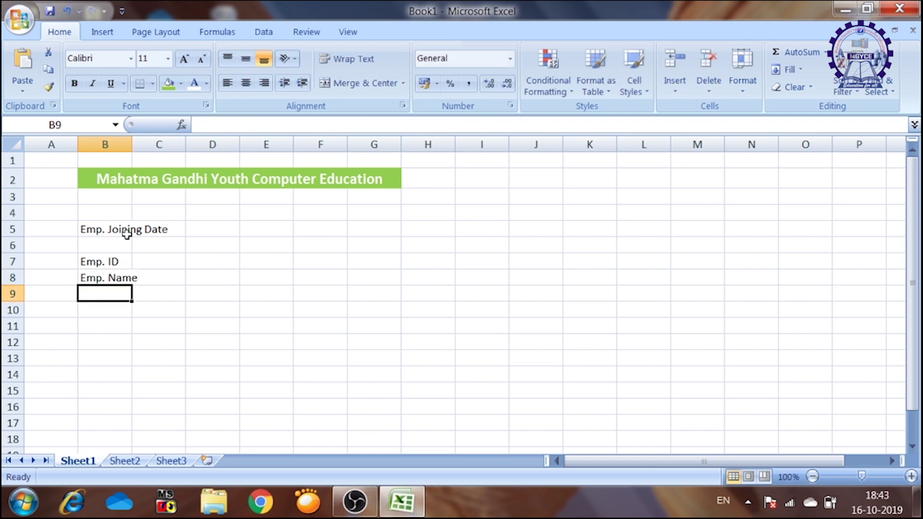
- Add the Sallery and Shift labels and auto-fit column B to the longest label
{"action": "type", "text": "Sall"}
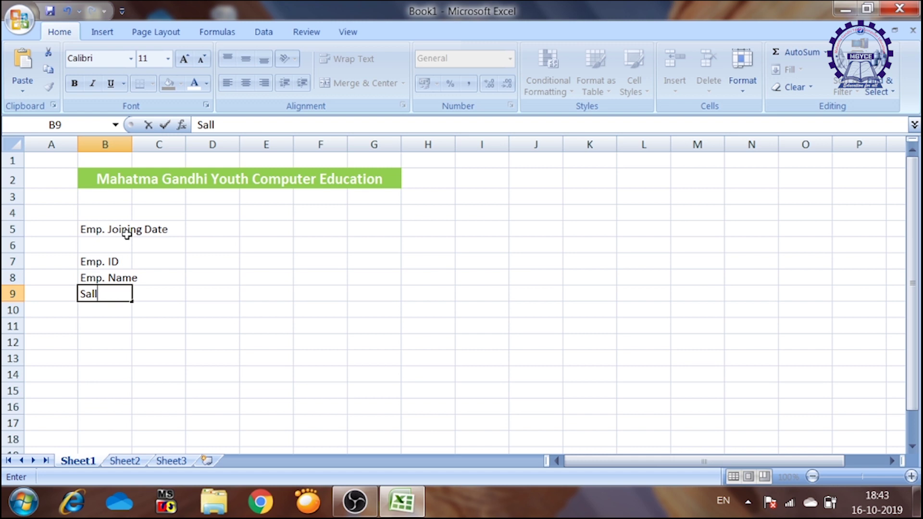
{"action": "type", "text": "ery"}
{"action": "key", "text": "Return"}
{"action": "type", "text": "Shift"}
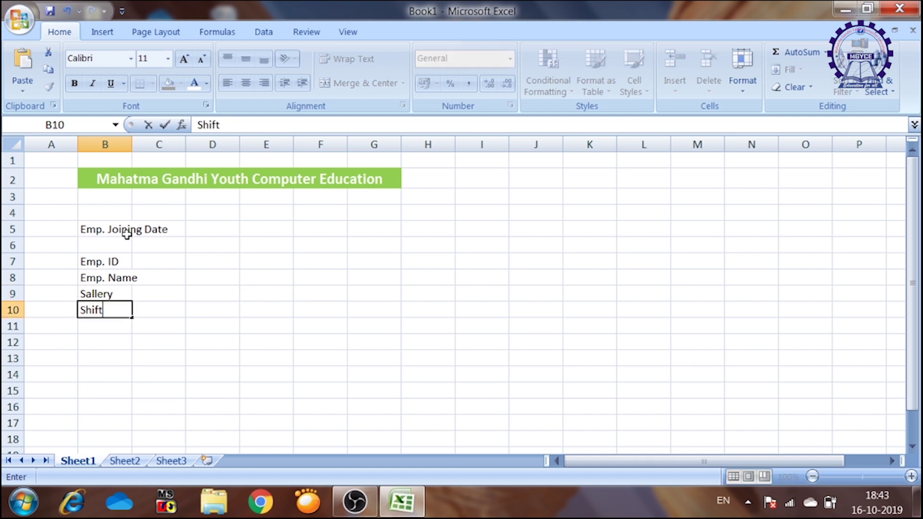
{"action": "key", "text": "Return"}
{"action": "double_click", "coordinate": [132, 144]}
{"action": "left_click", "coordinate": [144, 243]}
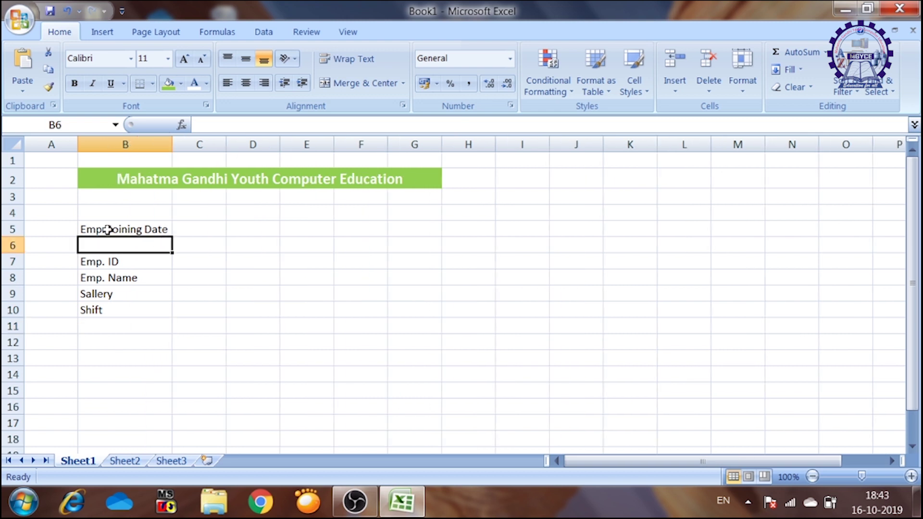
- Apply All Borders to B5:C5 and B7:C10
{"action": "left_click", "coordinate": [105, 228]}
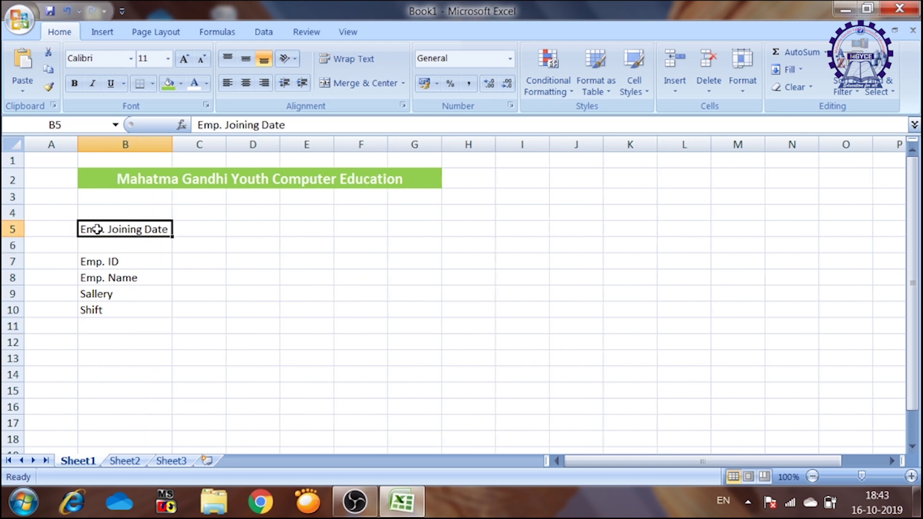
{"action": "left_click", "coordinate": [153, 84]}
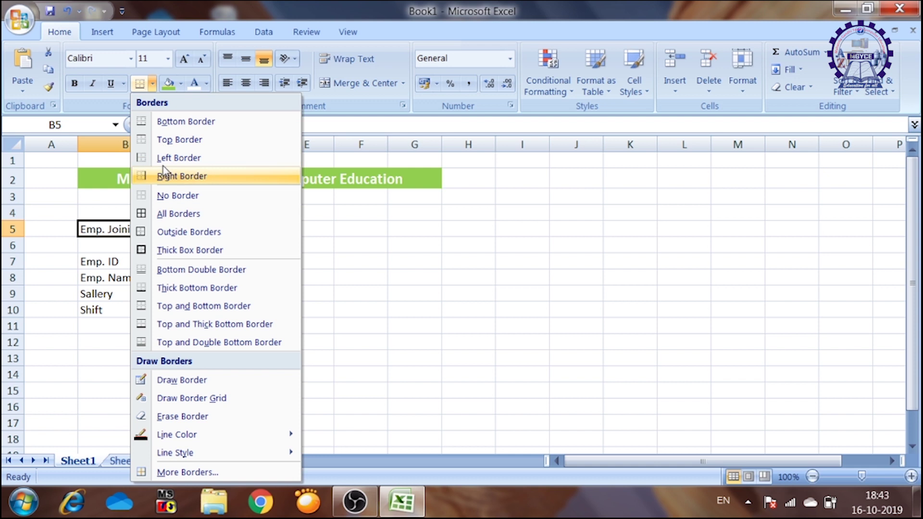
{"action": "left_click", "coordinate": [161, 214]}
{"action": "left_click_drag", "start_coordinate": [93, 262], "coordinate": [182, 306]}
{"action": "left_click", "coordinate": [140, 85]}
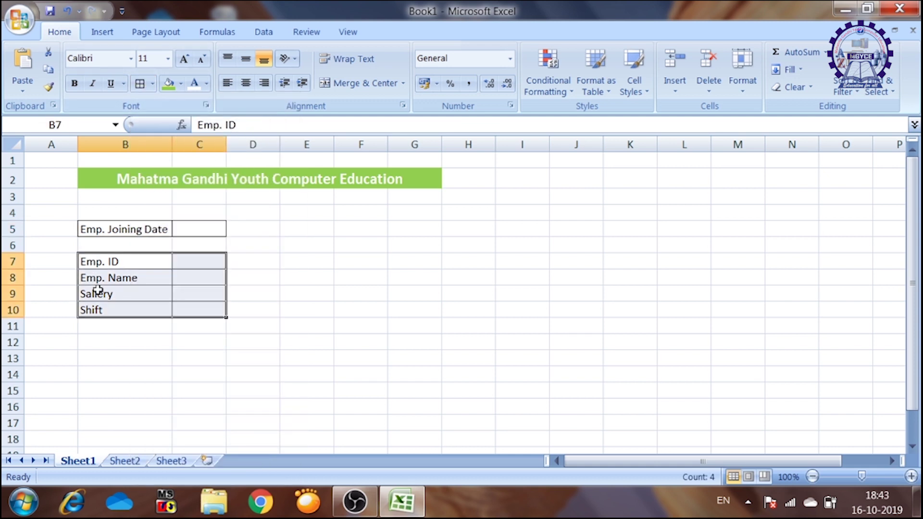
- Fill the label cells B5 and B7:B10 yellow
{"action": "left_click", "coordinate": [101, 260]}
{"action": "left_click_drag", "start_coordinate": [101, 260], "coordinate": [122, 307]}
{"action": "left_click", "coordinate": [181, 83]}
{"action": "left_click", "coordinate": [208, 202]}
{"action": "left_click", "coordinate": [129, 224]}
{"action": "left_click", "coordinate": [169, 83]}
- Widen column C for the entry cells
{"action": "left_click_drag", "start_coordinate": [226, 144], "coordinate": [262, 145]}
{"action": "left_click", "coordinate": [302, 242]}
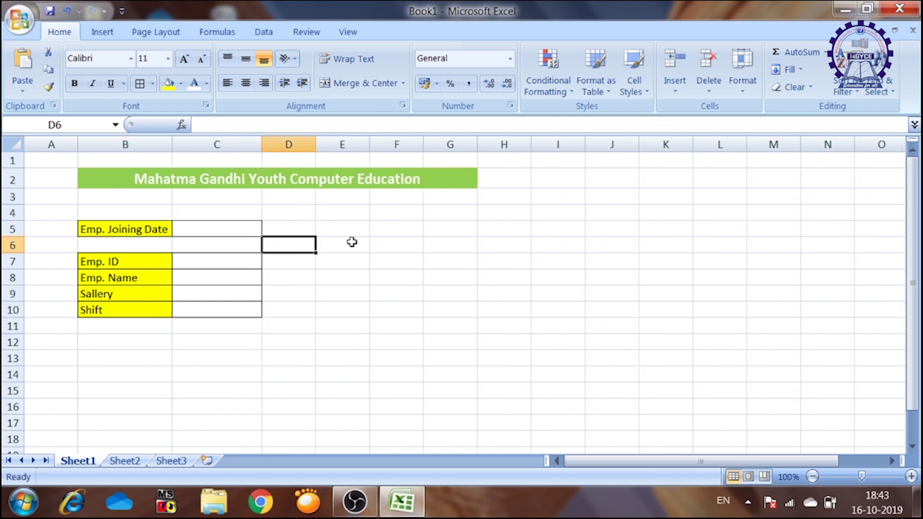
{"action": "left_click", "coordinate": [353, 229]}
- Draw a Rounded Rectangle shape over cells E5:F6 beside the form
{"action": "left_click", "coordinate": [116, 30]}
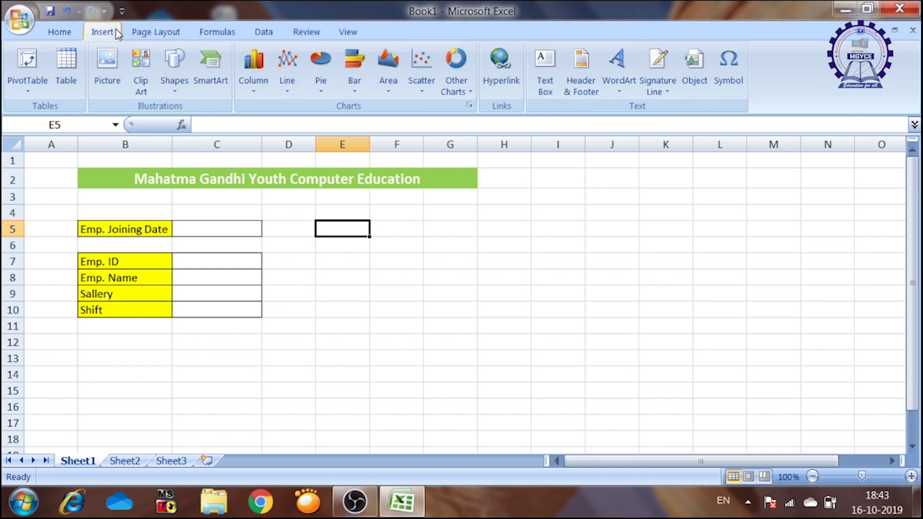
{"action": "left_click", "coordinate": [176, 90]}
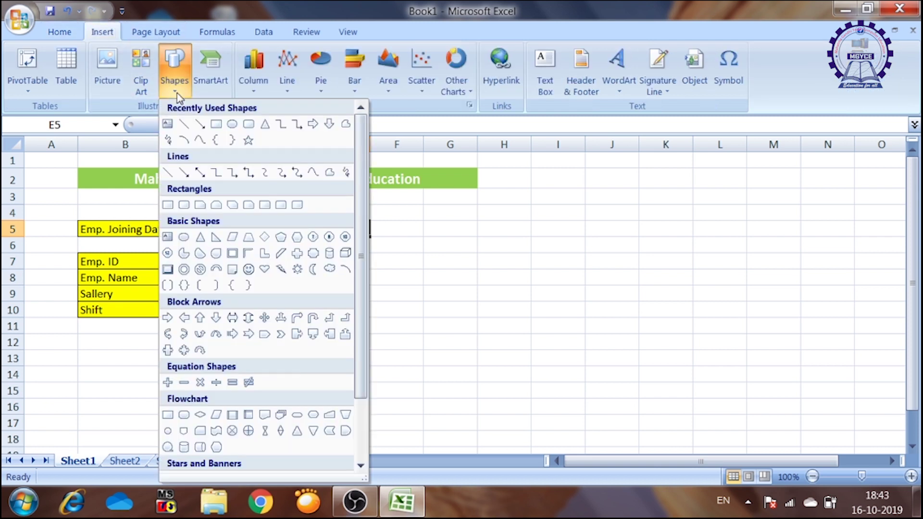
{"action": "left_click", "coordinate": [247, 125]}
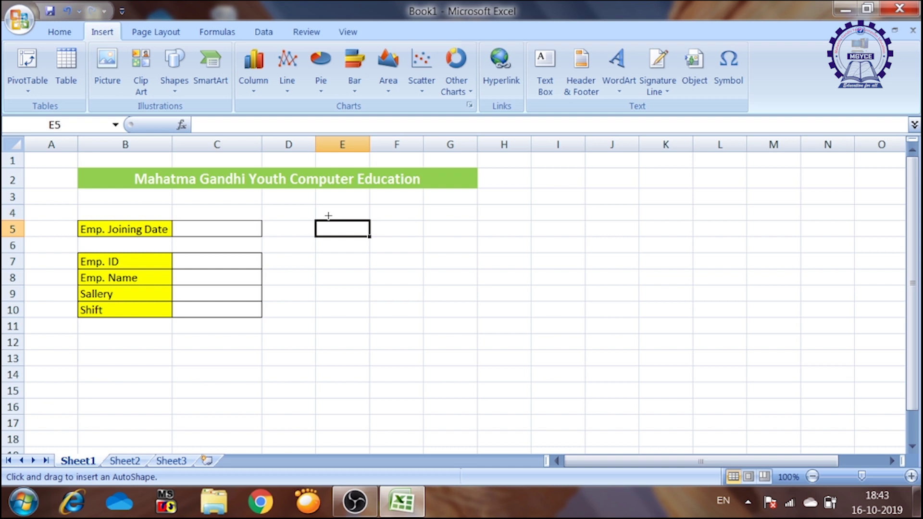
{"action": "mouse_move", "coordinate": [324, 226]}
{"action": "left_mouse_down"}
{"action": "mouse_move", "coordinate": [385, 260]}
{"action": "mouse_move", "coordinate": [411, 250]}
{"action": "left_mouse_up"}
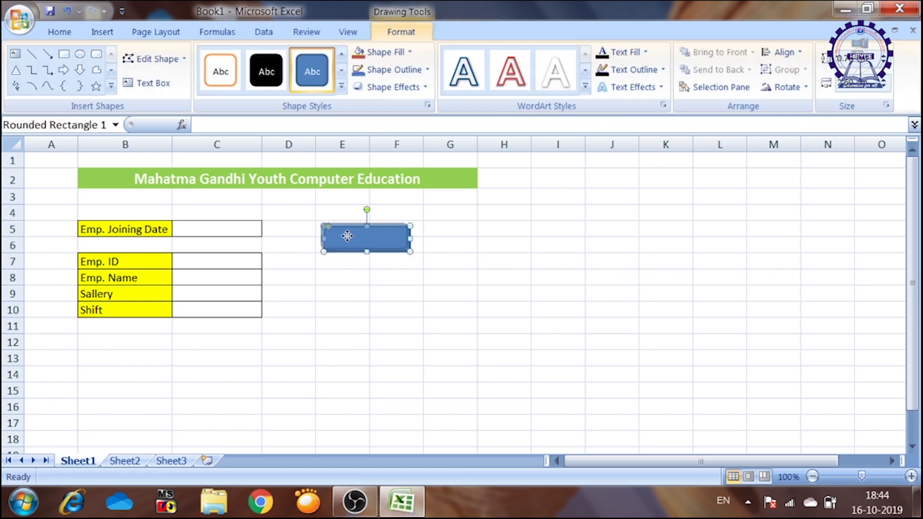
{"action": "left_click_drag", "start_coordinate": [350, 237], "coordinate": [346, 236]}
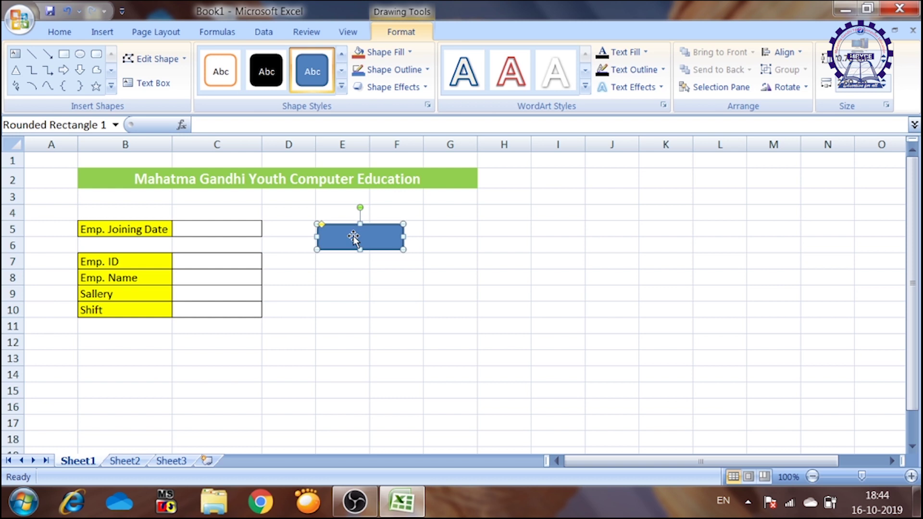
- Fill the rounded rectangle red through Format Shape
{"action": "right_click", "coordinate": [357, 236]}
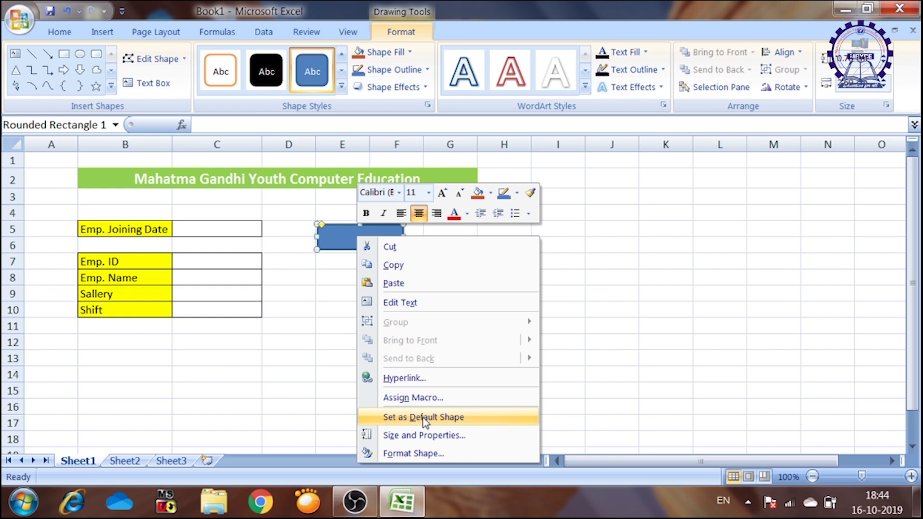
{"action": "left_click", "coordinate": [413, 454]}
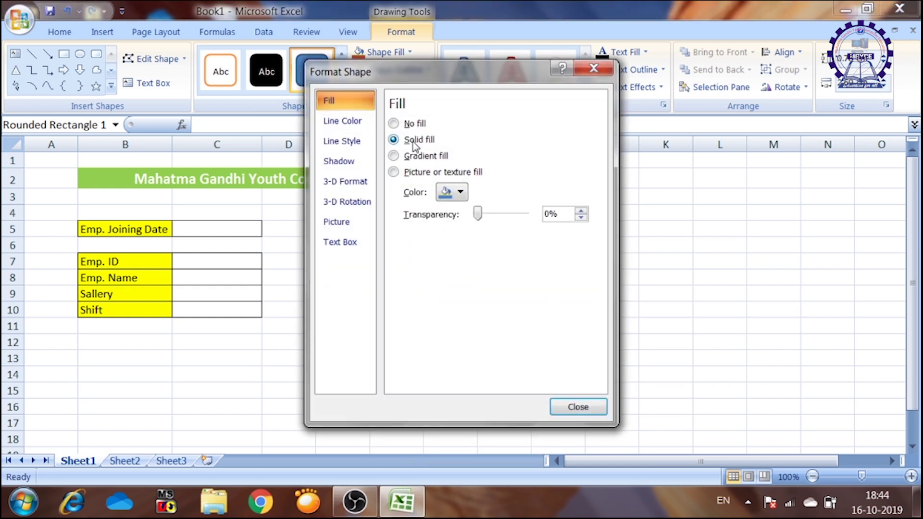
{"action": "left_click", "coordinate": [462, 193]}
{"action": "left_click", "coordinate": [454, 311]}
{"action": "left_click", "coordinate": [589, 404]}
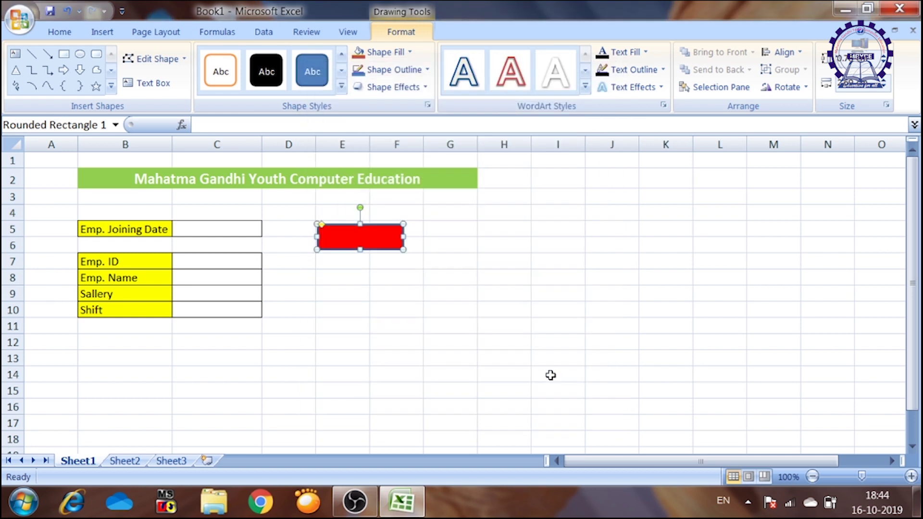
{"action": "left_click", "coordinate": [395, 275]}
- Apply the orange preset shape style to the rectangle
{"action": "left_click", "coordinate": [372, 244]}
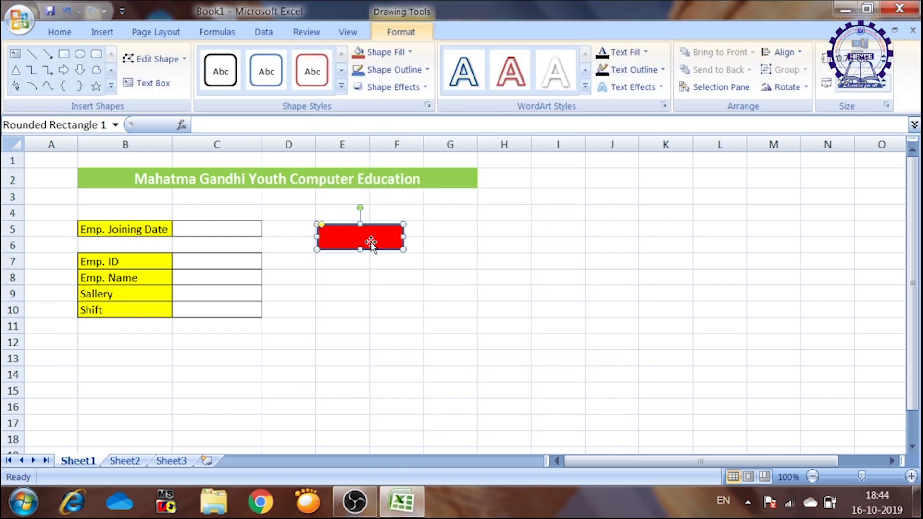
{"action": "left_click", "coordinate": [342, 86]}
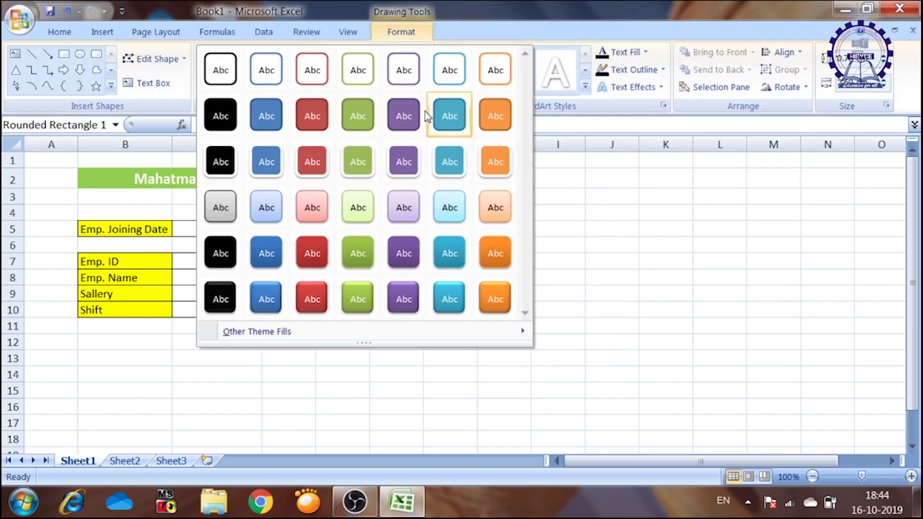
{"action": "left_click", "coordinate": [500, 178]}
{"action": "left_click", "coordinate": [409, 282]}
{"action": "left_click", "coordinate": [370, 243]}
- Make the shape taller, widen column E, and fit the shape's width beside the form
{"action": "left_click_drag", "start_coordinate": [361, 223], "coordinate": [362, 218]}
{"action": "left_click_drag", "start_coordinate": [370, 145], "coordinate": [406, 145]}
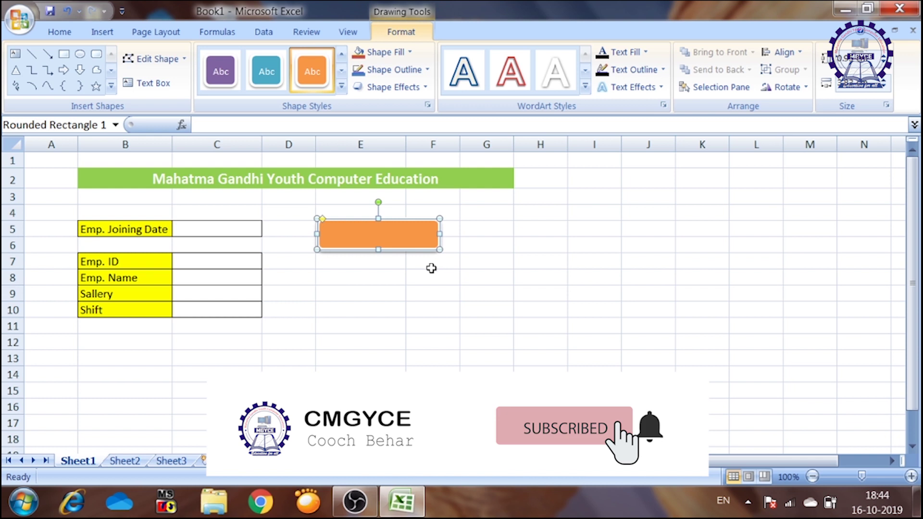
{"action": "left_click_drag", "start_coordinate": [440, 234], "coordinate": [409, 235]}
{"action": "left_click", "coordinate": [438, 241]}
{"action": "left_click", "coordinate": [350, 233]}
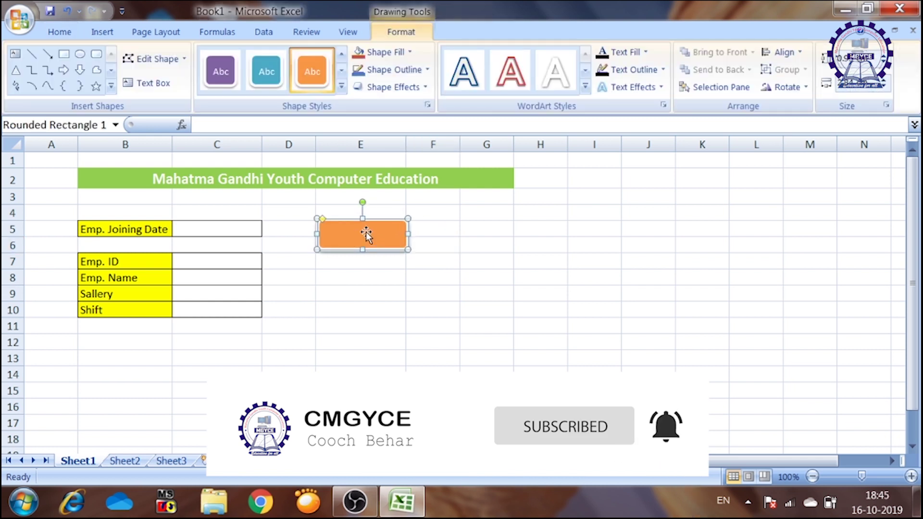
{"action": "left_click_drag", "start_coordinate": [406, 145], "coordinate": [417, 145]}
{"action": "left_click_drag", "start_coordinate": [419, 235], "coordinate": [413, 237]}
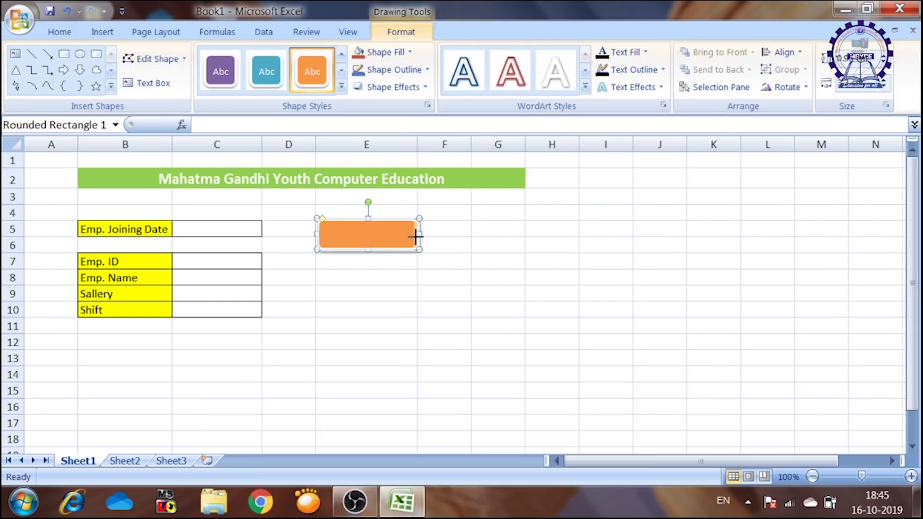
{"action": "left_click", "coordinate": [425, 251]}
{"action": "left_click", "coordinate": [376, 235]}
{"action": "right_click", "coordinate": [378, 239]}
{"action": "left_click", "coordinate": [428, 302]}
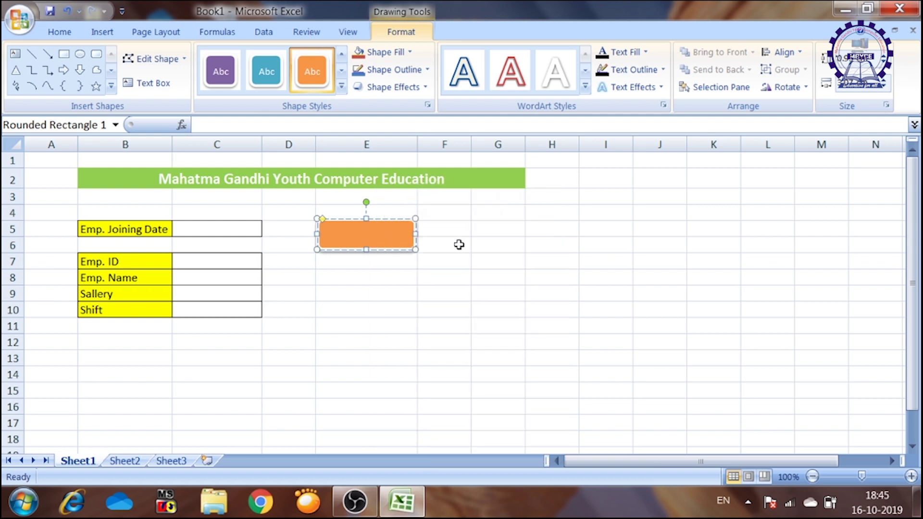
- Type 'Save Data' in the shape and make it bold at size 16
{"action": "type", "text": "Save Data"}
{"action": "left_click_drag", "start_coordinate": [388, 234], "coordinate": [340, 234]}
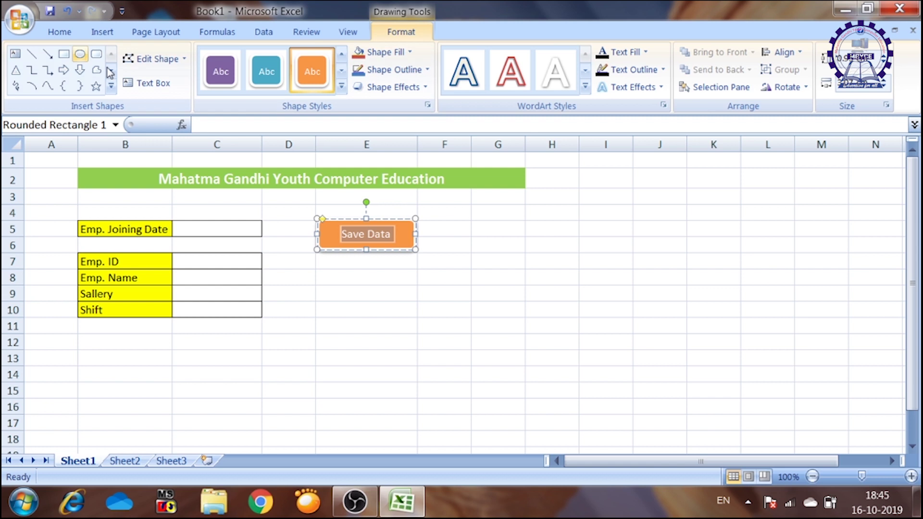
{"action": "left_click", "coordinate": [59, 32]}
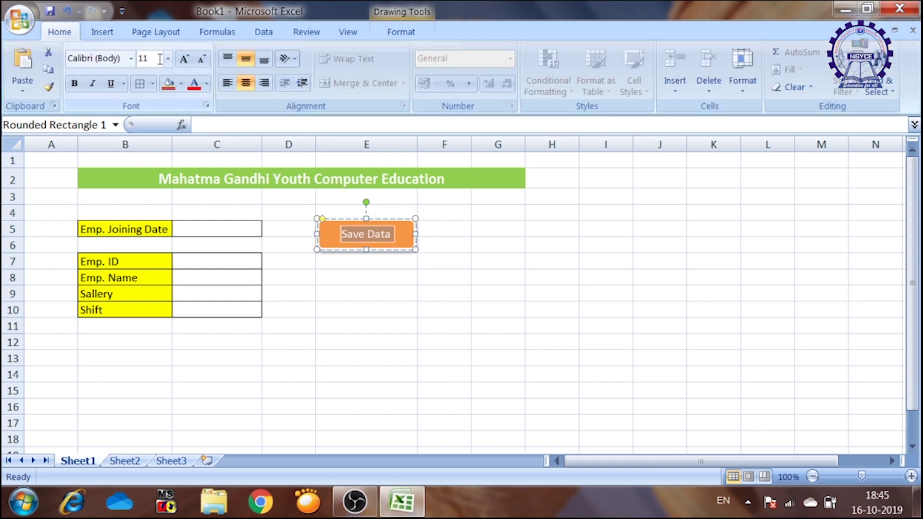
{"action": "left_click", "coordinate": [184, 59]}
{"action": "left_click", "coordinate": [185, 59]}
{"action": "left_click", "coordinate": [184, 59]}
{"action": "left_click", "coordinate": [185, 60]}
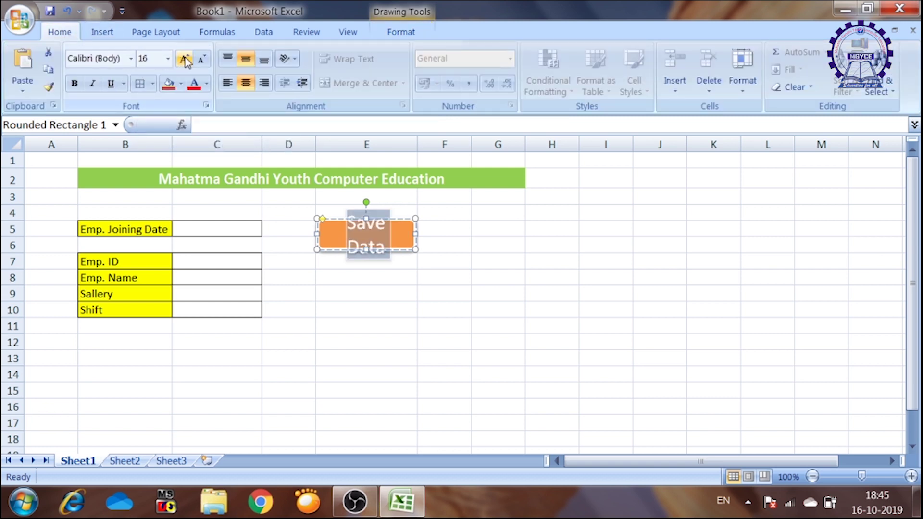
{"action": "left_click", "coordinate": [201, 60]}
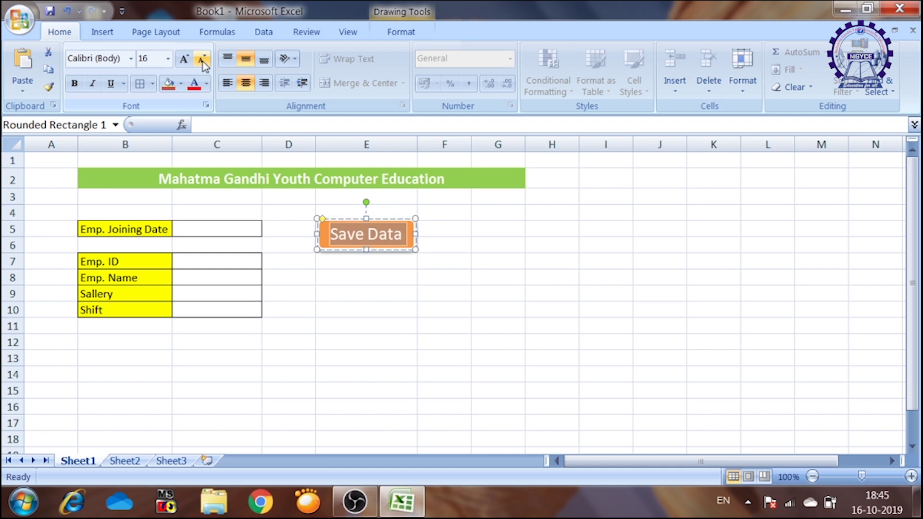
{"action": "left_click", "coordinate": [75, 83]}
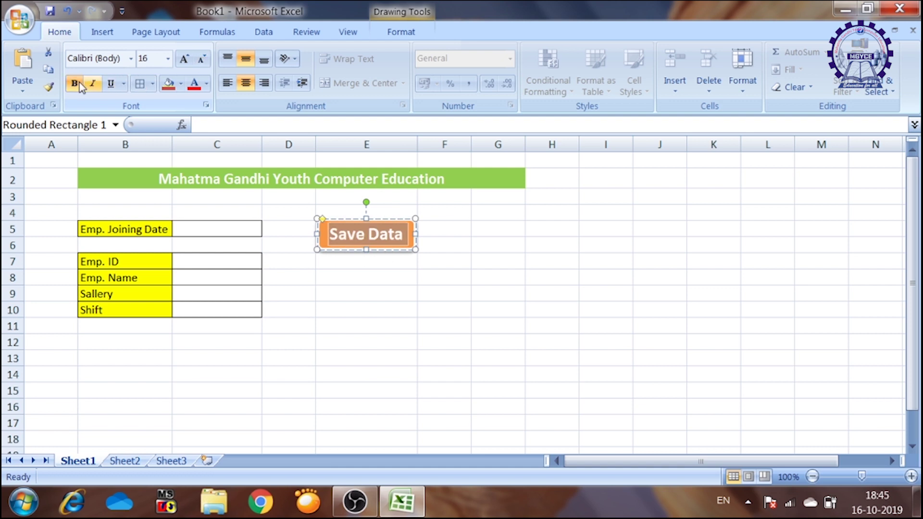
- Color the Save Data lettering yellow
{"action": "left_click", "coordinate": [183, 85]}
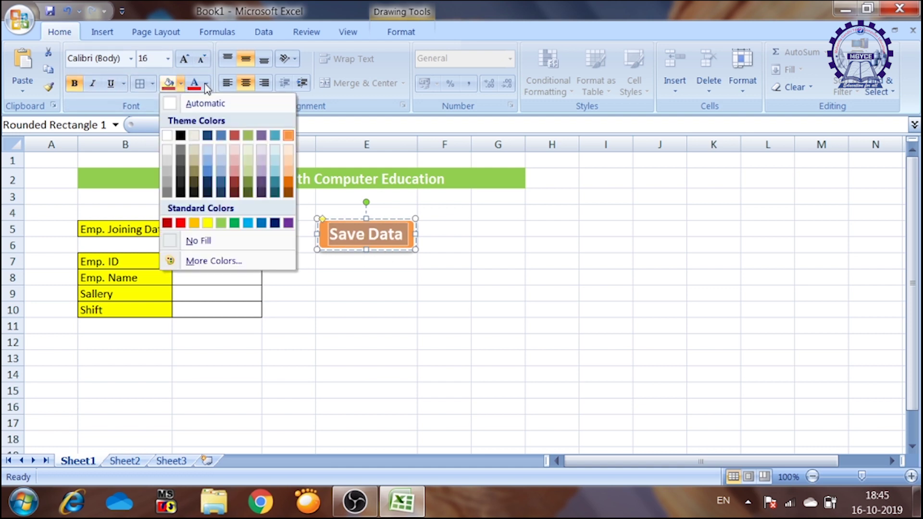
{"action": "left_click", "coordinate": [206, 83]}
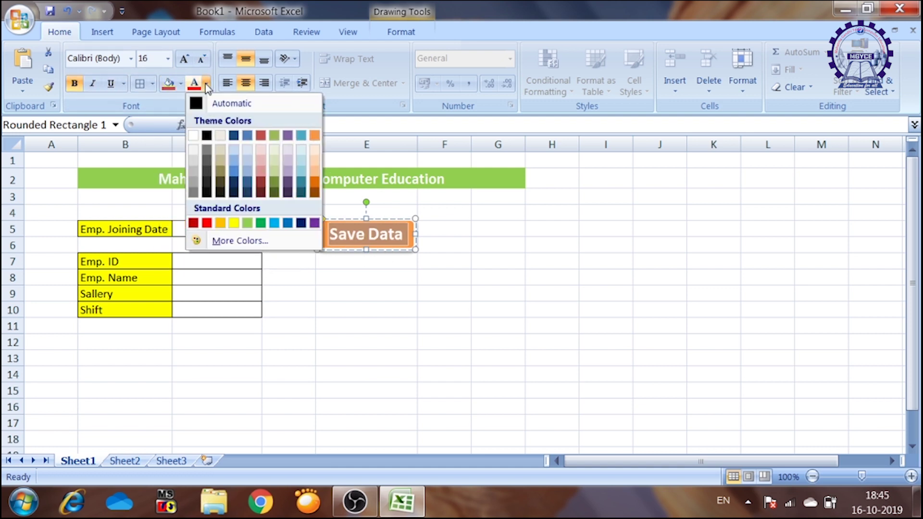
{"action": "left_click", "coordinate": [233, 224]}
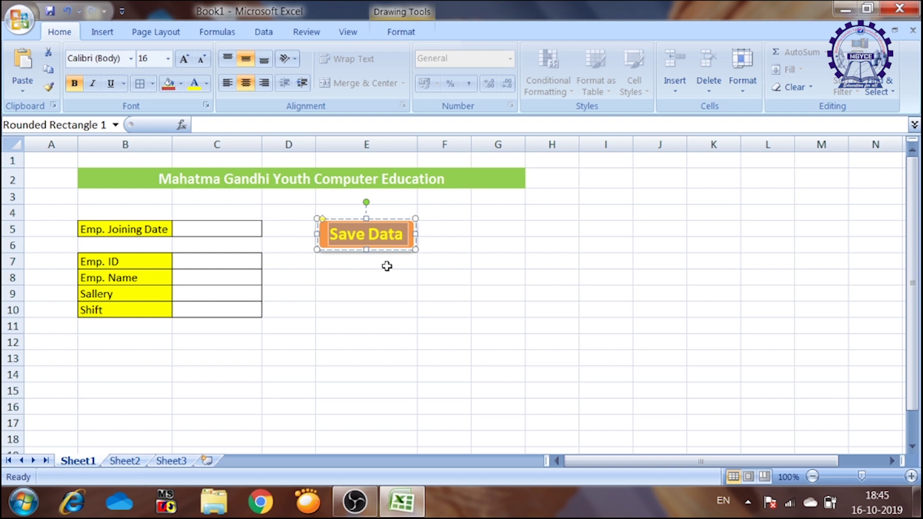
{"action": "left_click", "coordinate": [464, 248]}
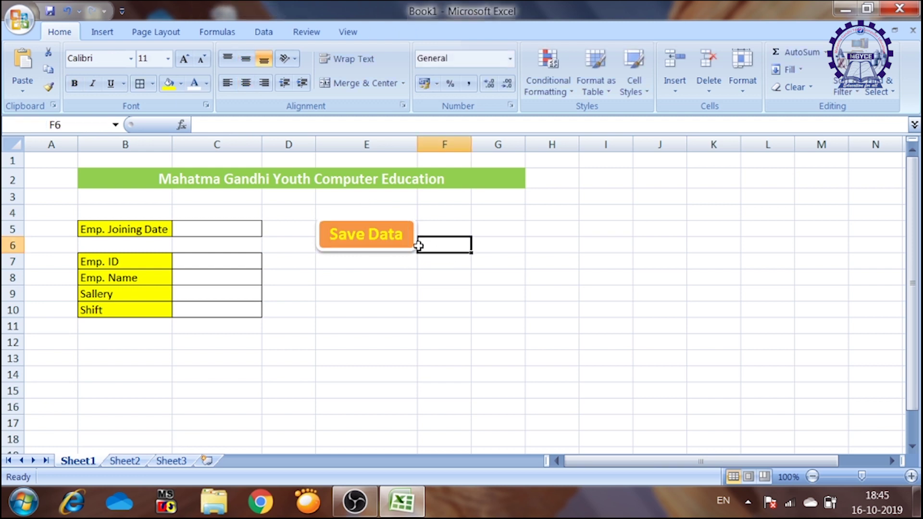
- Enter 'How to automatically transfer data entery to another worksheet' and merge it across B12:E12
{"action": "type", "text": "How to"}
{"action": "type", "text": " auto"}
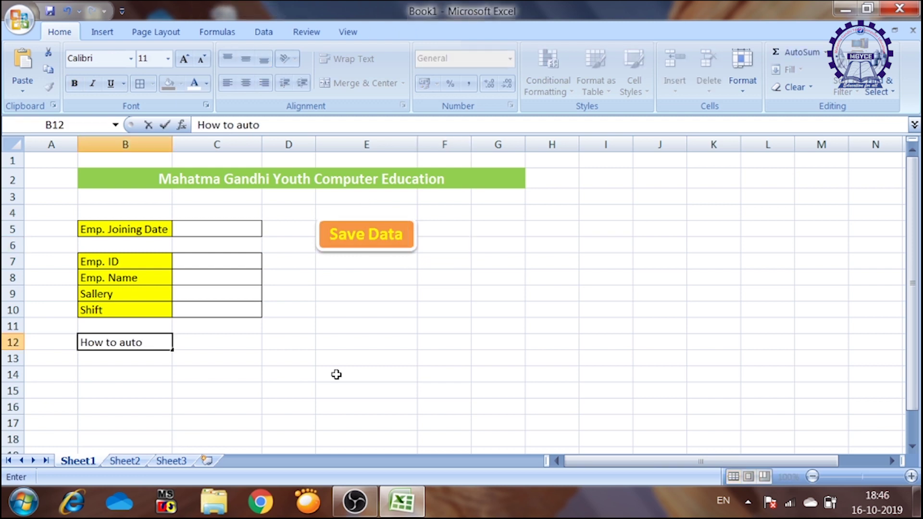
{"action": "type", "text": "matically transfer data "}
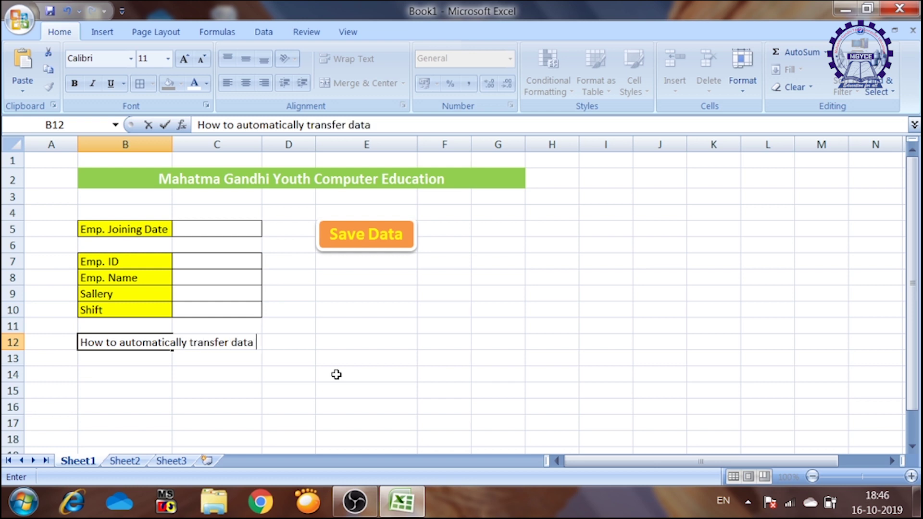
{"action": "type", "text": "entery to another workshee"}
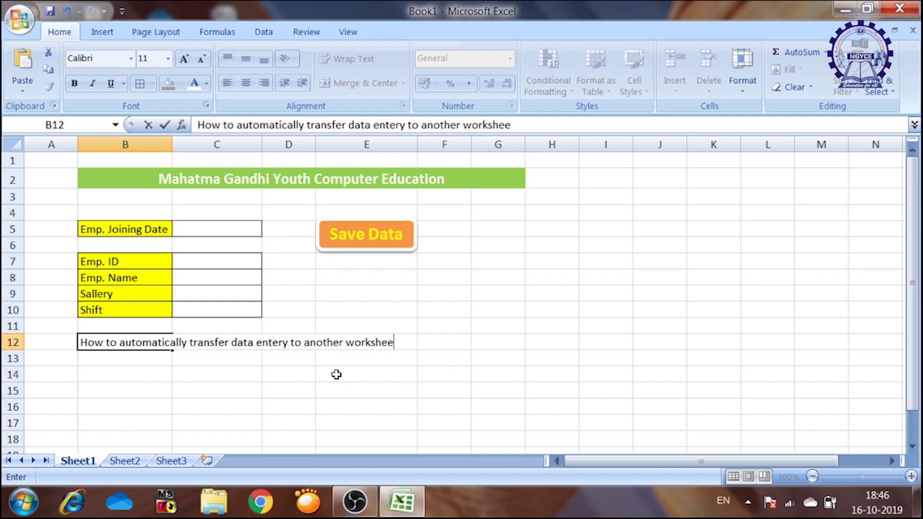
{"action": "type", "text": "t"}
{"action": "left_click", "coordinate": [337, 374]}
{"action": "left_click_drag", "start_coordinate": [138, 342], "coordinate": [390, 340]}
{"action": "left_click", "coordinate": [367, 82]}
- Give the caption no fill, red bold text
{"action": "left_click", "coordinate": [181, 84]}
{"action": "left_click", "coordinate": [168, 116]}
{"action": "left_click", "coordinate": [206, 84]}
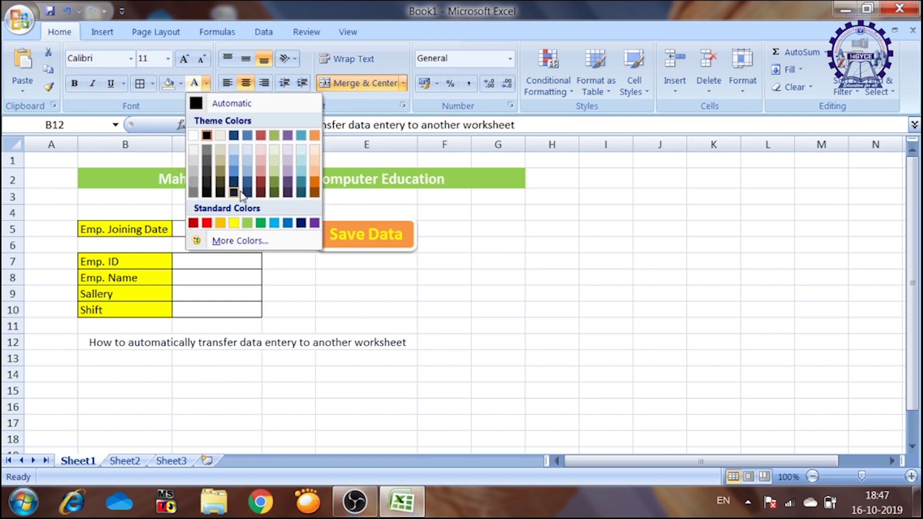
{"action": "left_click", "coordinate": [207, 224]}
{"action": "key", "text": "ctrl+b"}
{"action": "left_click", "coordinate": [285, 393]}
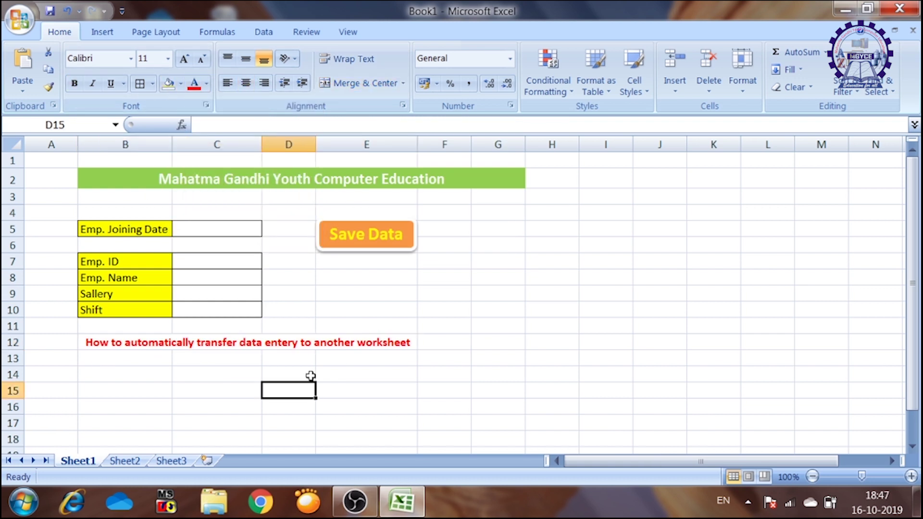
{"action": "left_click", "coordinate": [112, 226]}
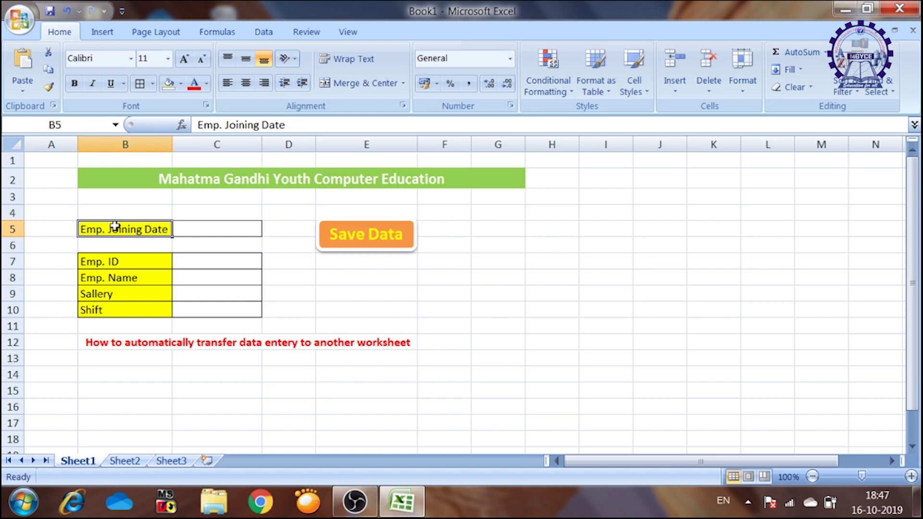
- Copy the Emp. Joining Date label into B2 of Main Sheet
{"action": "key", "text": "ctrl+c"}
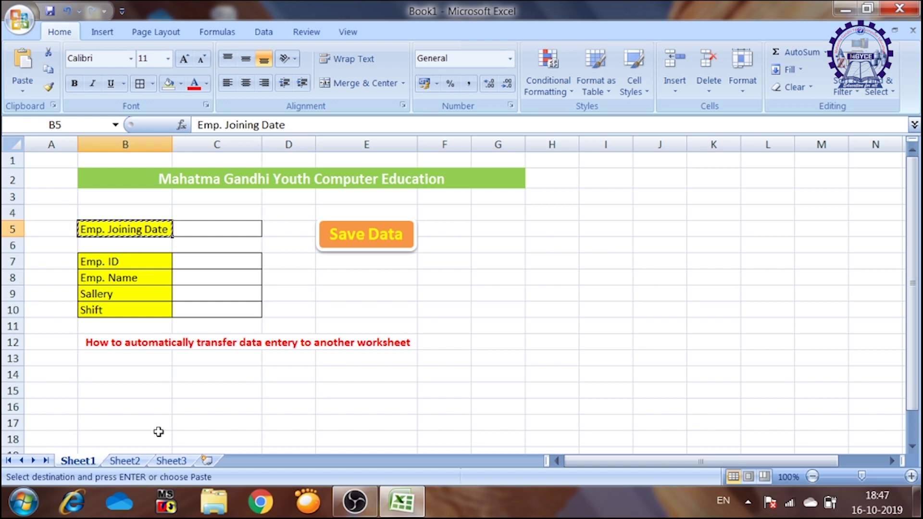
{"action": "left_click", "coordinate": [125, 462]}
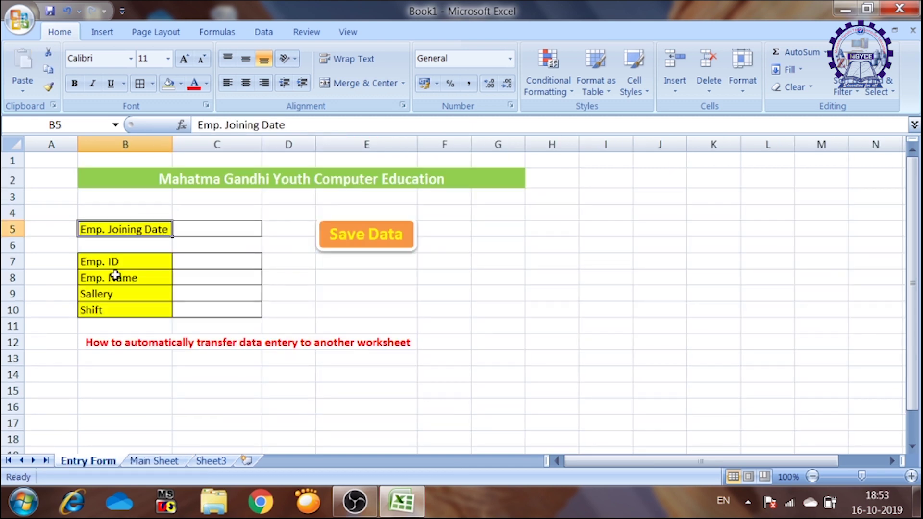
{"action": "key", "text": "ctrl+c"}
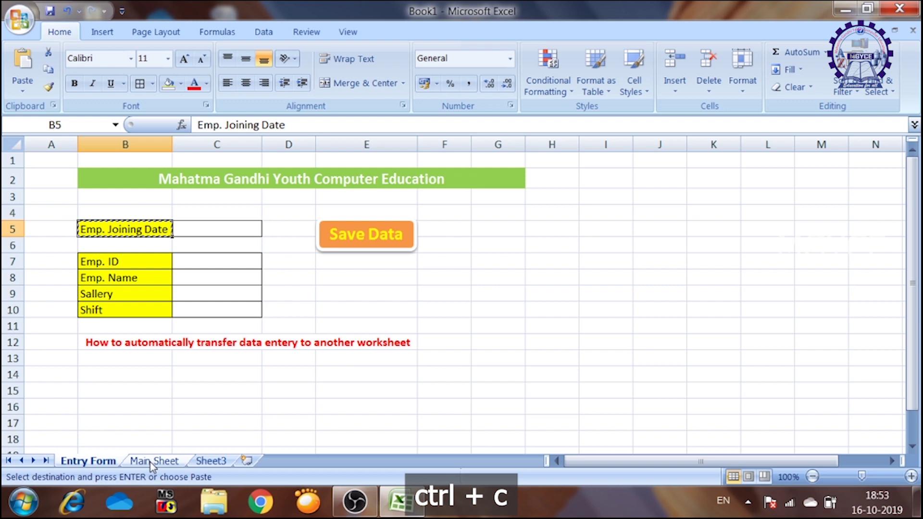
{"action": "left_click", "coordinate": [154, 461]}
{"action": "key", "text": "ctrl+v"}
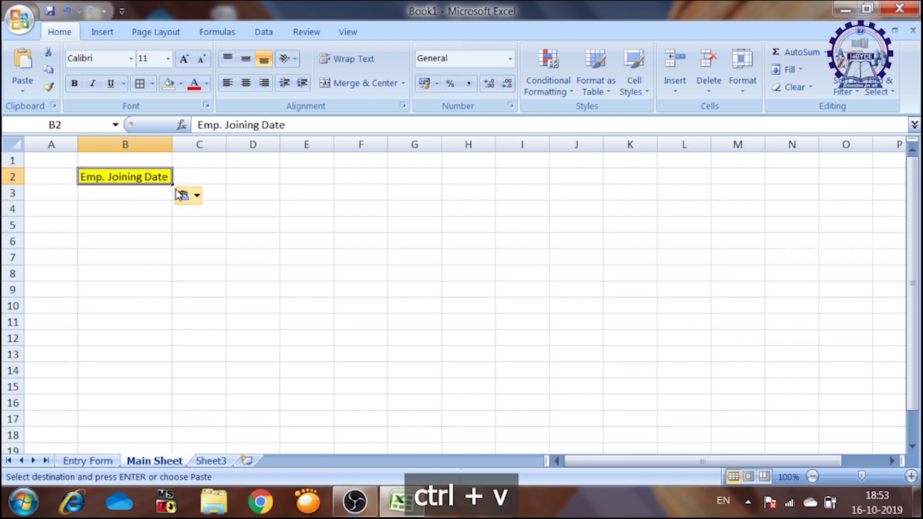
- Paste the Emp. ID, name, salary and shift labels transposed across C2:F2
{"action": "left_click", "coordinate": [99, 460]}
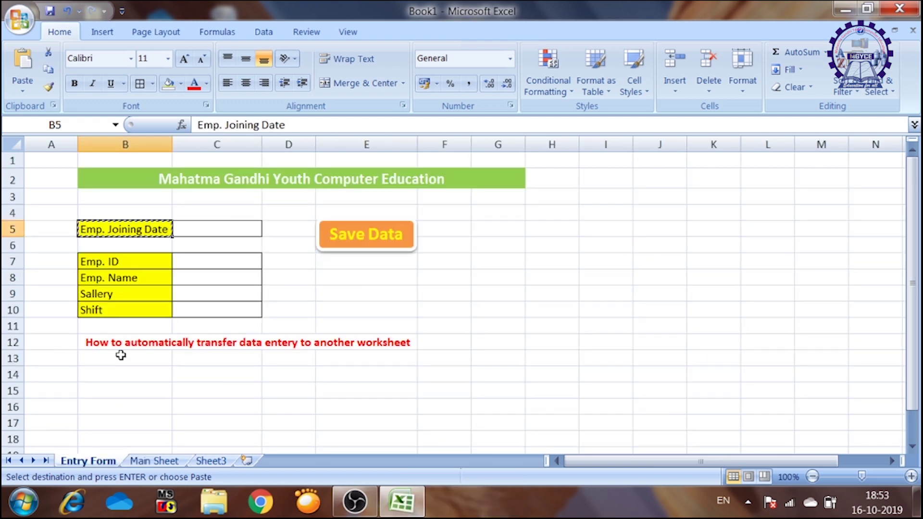
{"action": "left_click_drag", "start_coordinate": [136, 260], "coordinate": [137, 312]}
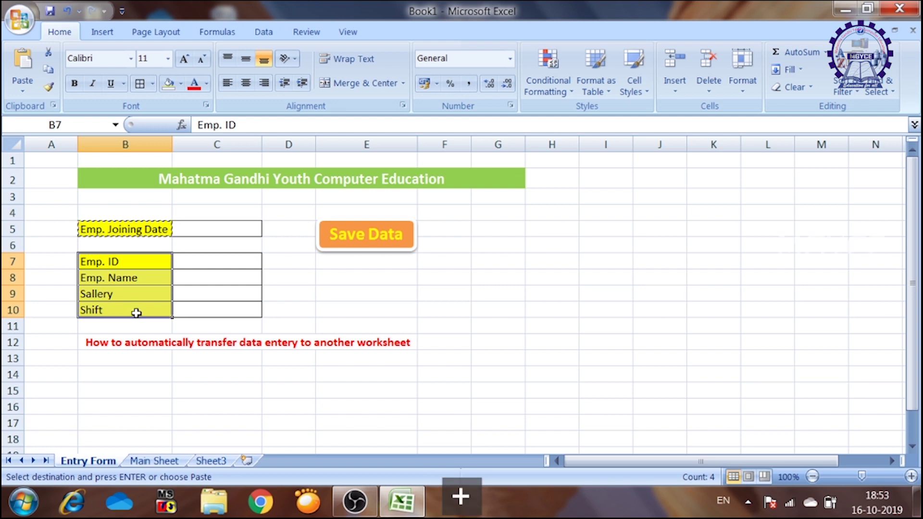
{"action": "key", "text": "ctrl+c"}
{"action": "left_click", "coordinate": [154, 461]}
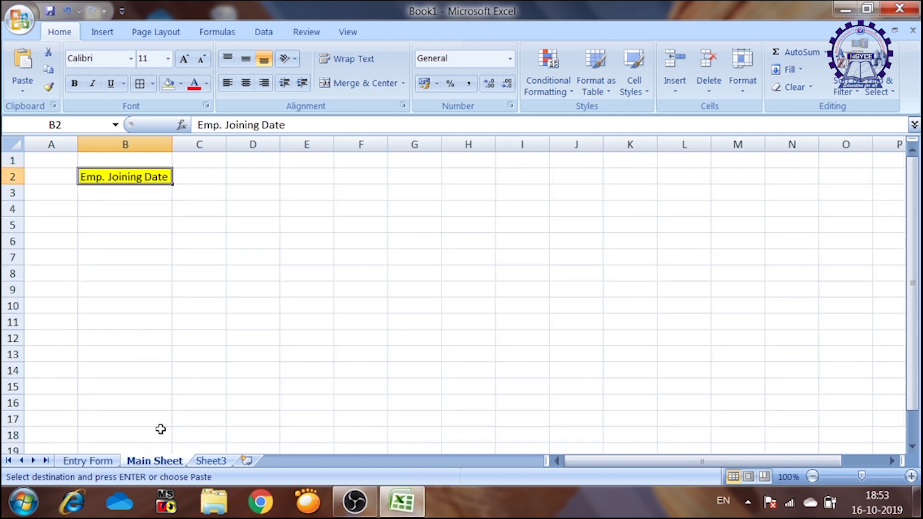
{"action": "left_click", "coordinate": [193, 176]}
{"action": "left_click", "coordinate": [24, 93]}
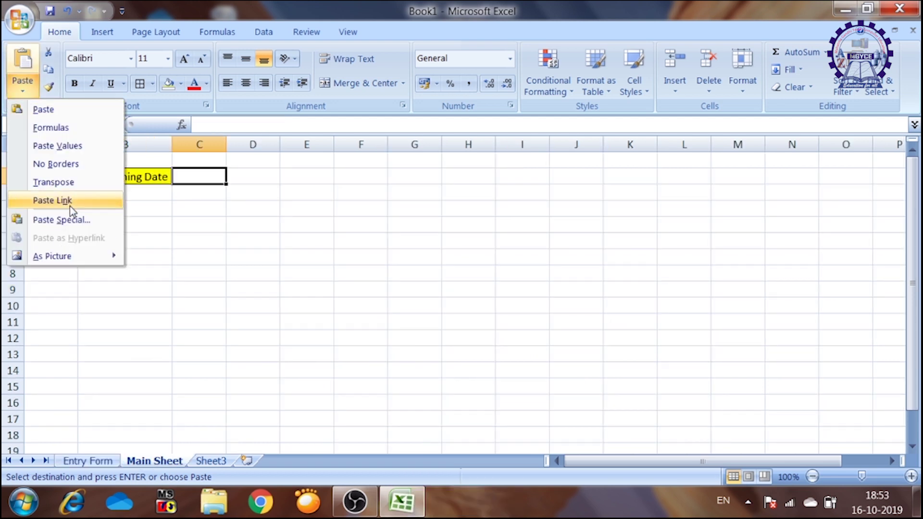
{"action": "left_click", "coordinate": [56, 182]}
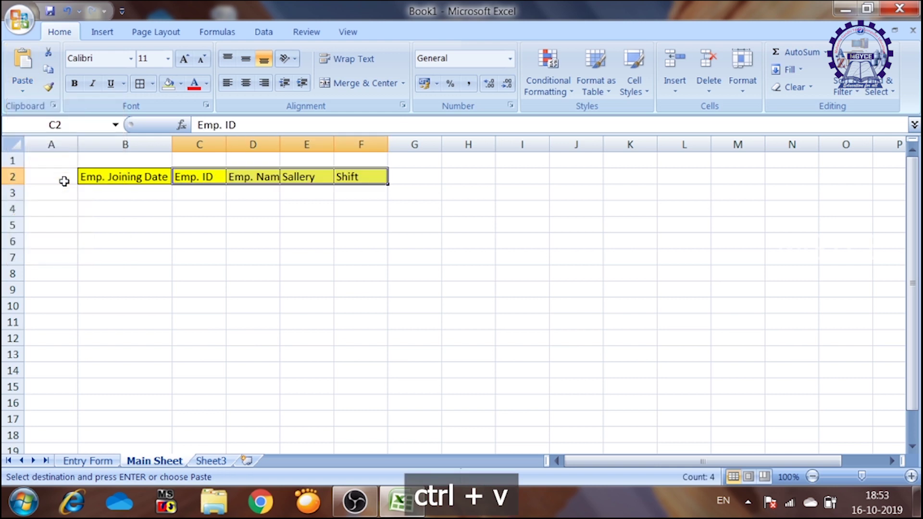
{"action": "left_click", "coordinate": [291, 203]}
- Autofit columns B to F to fit the header text
{"action": "left_click_drag", "start_coordinate": [95, 176], "coordinate": [365, 179]}
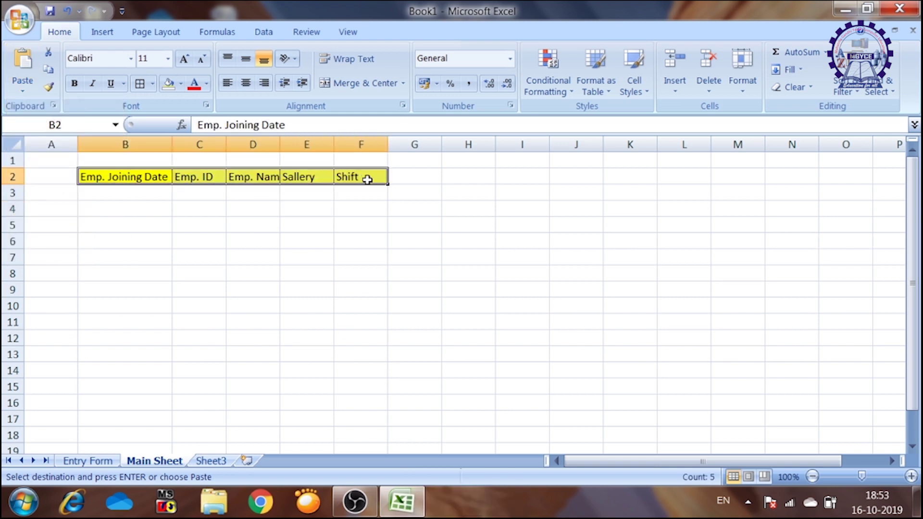
{"action": "double_click", "coordinate": [387, 141]}
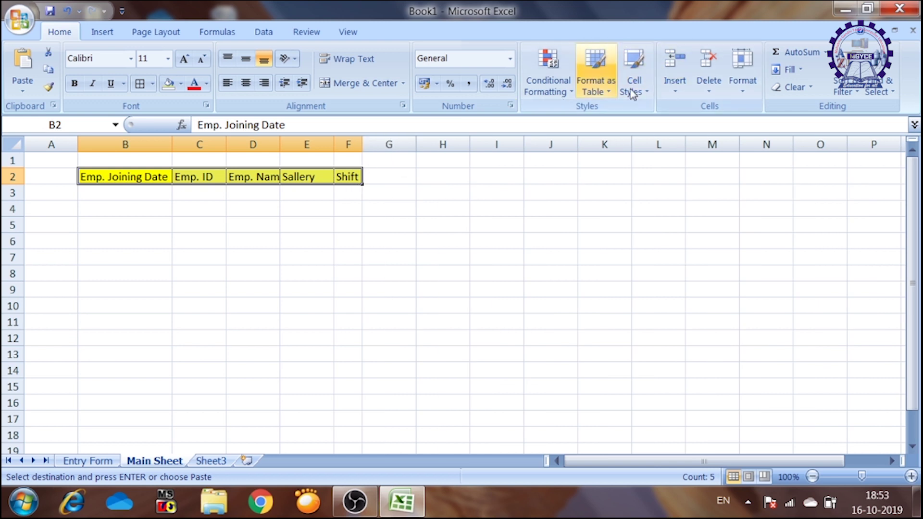
{"action": "left_click", "coordinate": [743, 86]}
{"action": "left_click", "coordinate": [782, 185]}
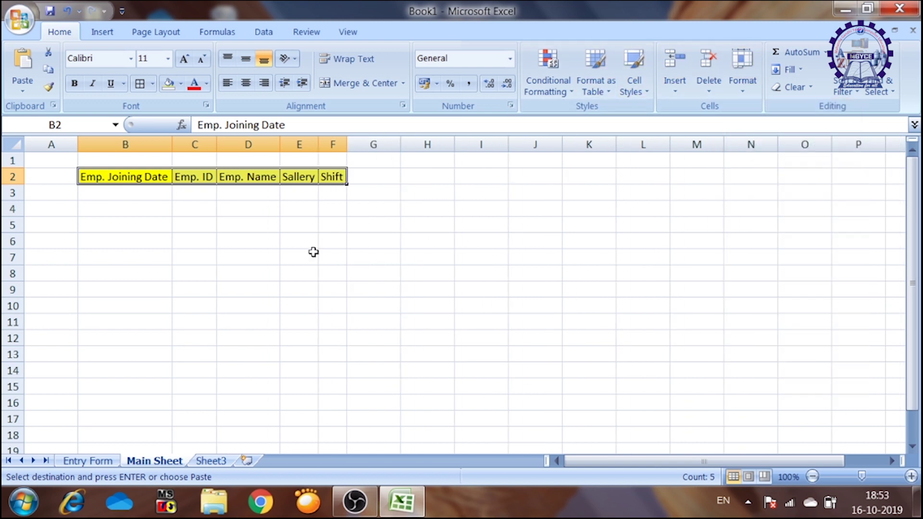
{"action": "left_click", "coordinate": [314, 252]}
{"action": "left_click", "coordinate": [101, 463]}
{"action": "double_click", "coordinate": [222, 226]}
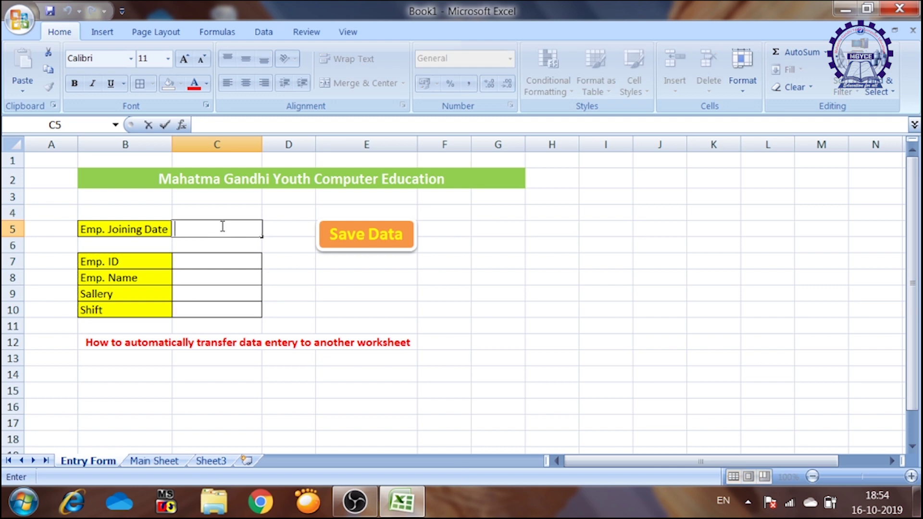
- Enter joining date 10-09-2019 and the employee ID in the form
{"action": "type", "text": "10-09-2019"}
{"action": "key", "text": "Return"}
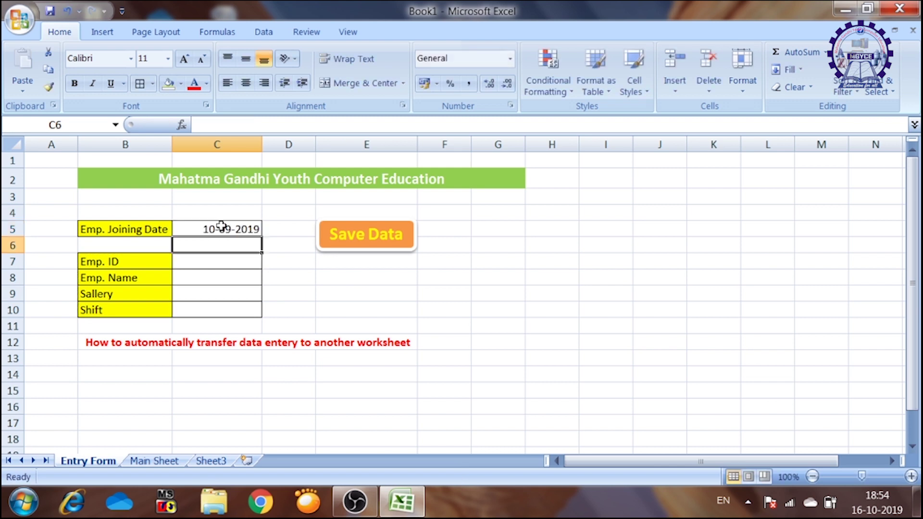
{"action": "key", "text": "Return"}
{"action": "type", "text": "MGYCE"}
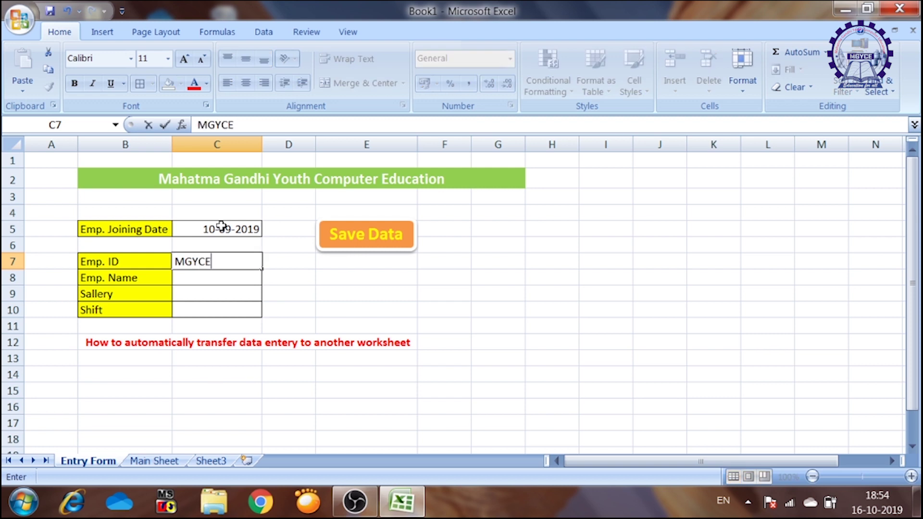
{"action": "type", "text": "001"}
{"action": "key", "text": "Return"}
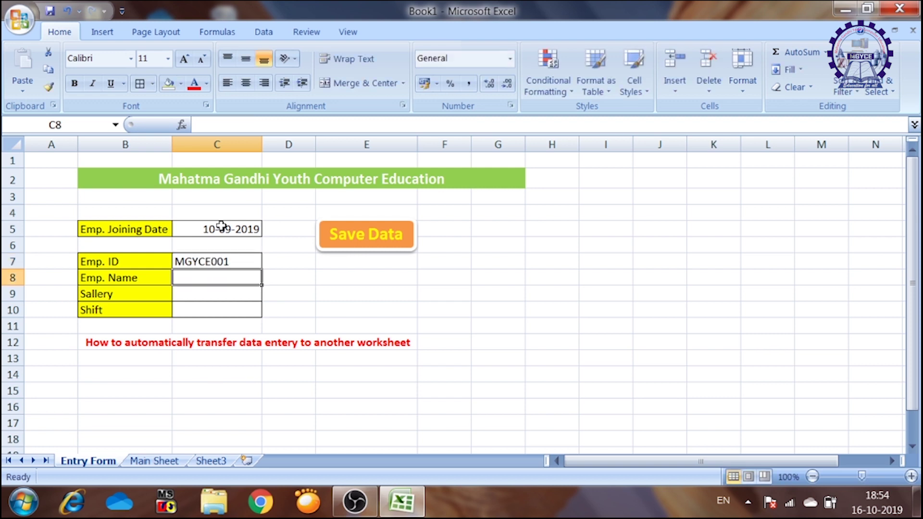
- Enter the employee's name, salary 10000 and Morning shift
{"action": "type", "text": "di"}
{"action": "key", "text": "BackSpace"}
{"action": "key", "text": "BackSpace"}
{"action": "key", "text": "Return"}
{"action": "type", "text": "10000"}
{"action": "key", "text": "Return"}
{"action": "type", "text": "Morning"}
{"action": "key", "text": "Return"}
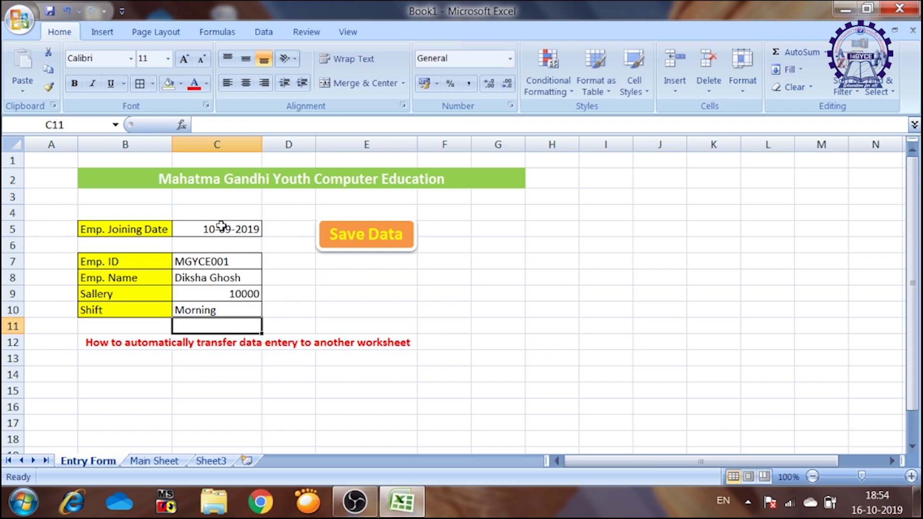
- Right-align the entered values in C5:C10
{"action": "left_click_drag", "start_coordinate": [219, 230], "coordinate": [215, 307]}
{"action": "left_click", "coordinate": [264, 83]}
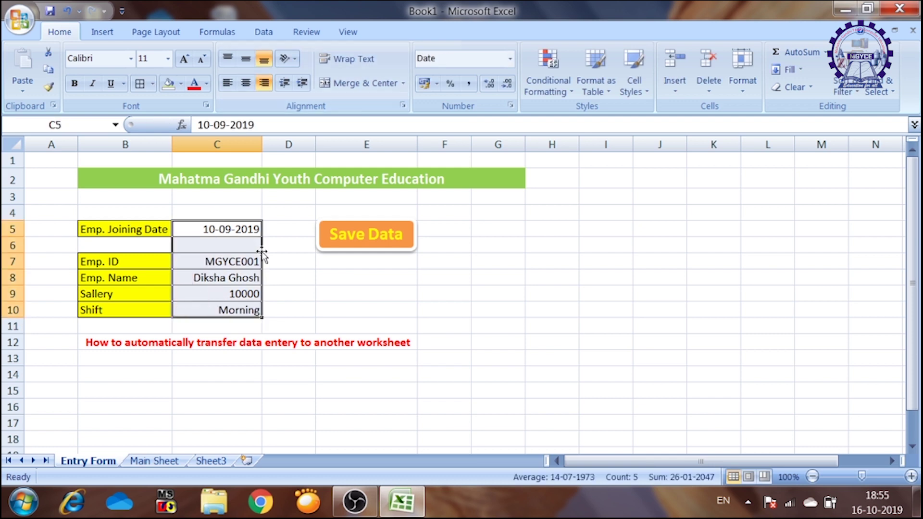
{"action": "left_click", "coordinate": [278, 304]}
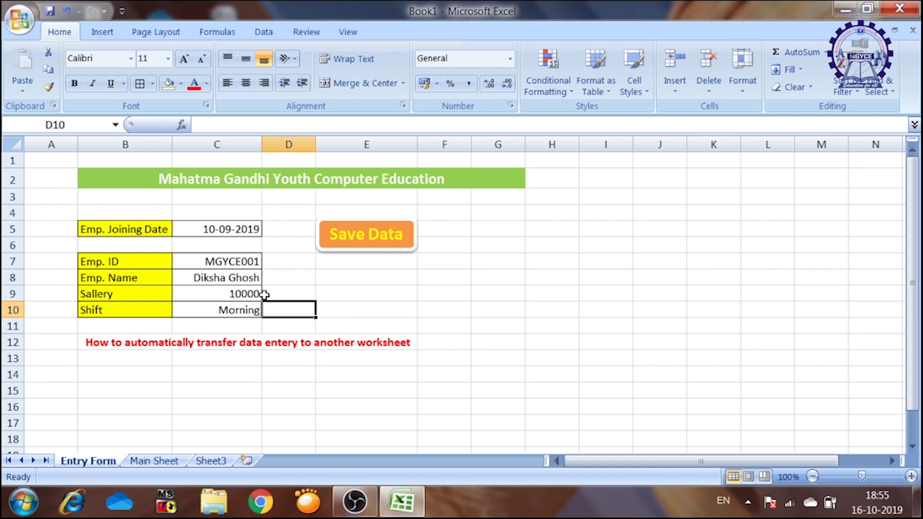
- Copy the joining date from C5 into B3 of Main Sheet
{"action": "left_click", "coordinate": [250, 229]}
{"action": "key", "text": "ctrl+c"}
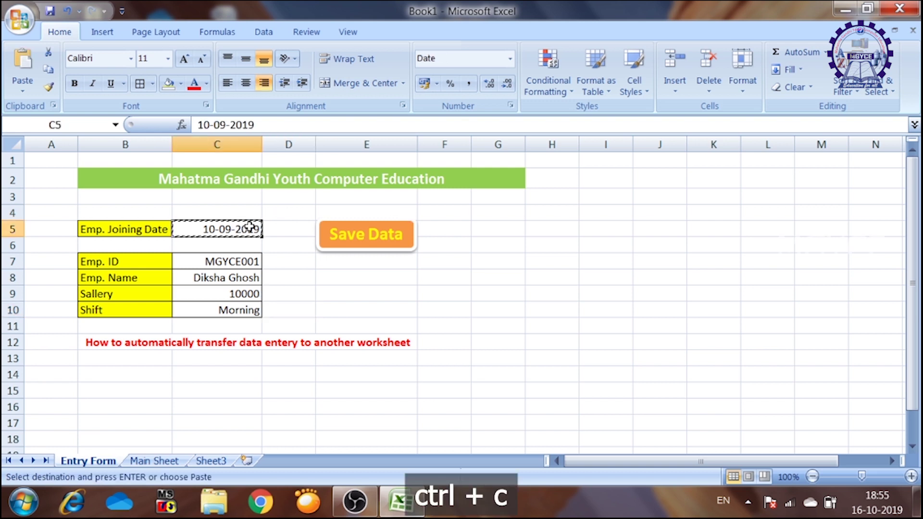
{"action": "left_click", "coordinate": [162, 463]}
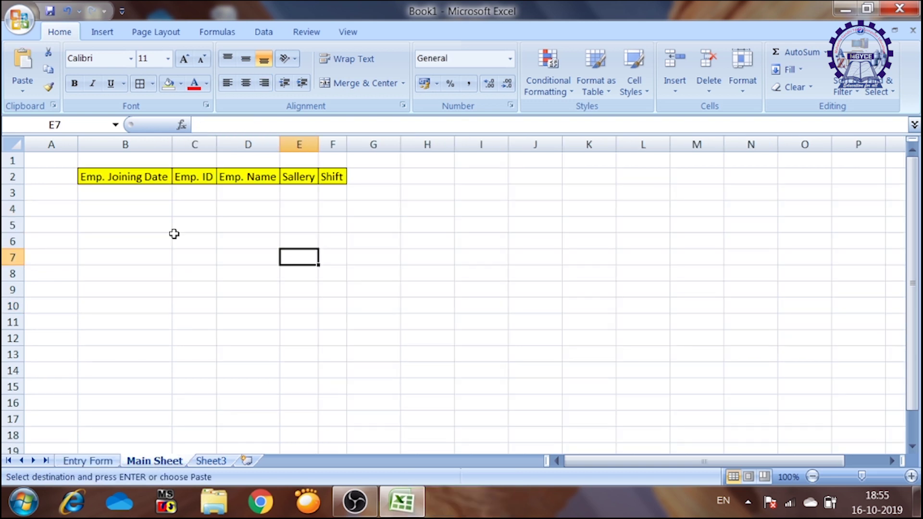
{"action": "left_click", "coordinate": [137, 194]}
{"action": "key", "text": "ctrl+v"}
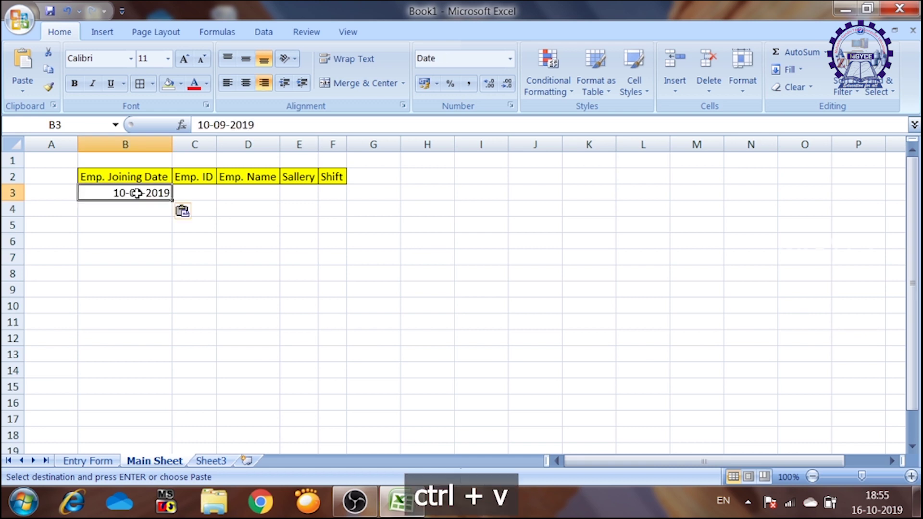
- Paste the ID, name, salary and shift values transposed across C3:F3
{"action": "left_click", "coordinate": [93, 463]}
{"action": "left_click_drag", "start_coordinate": [230, 263], "coordinate": [235, 315]}
{"action": "right_click", "coordinate": [234, 285]}
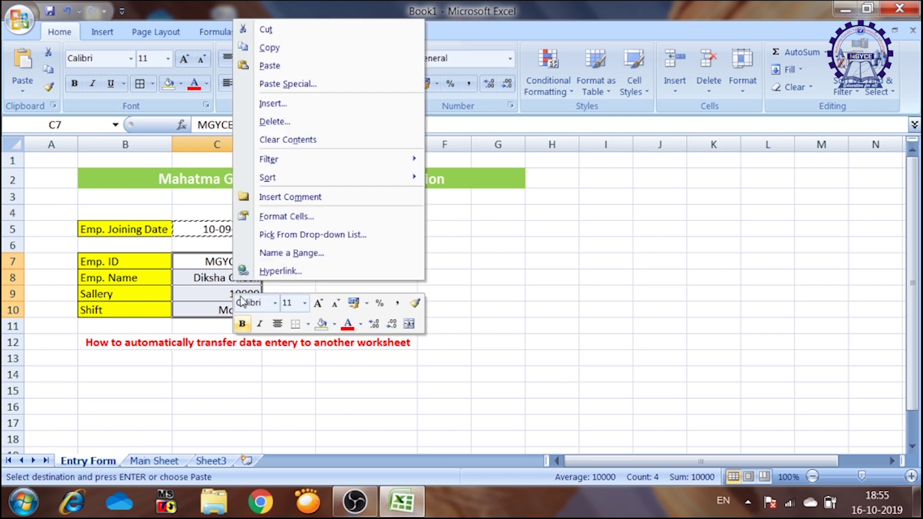
{"action": "left_click", "coordinate": [268, 48]}
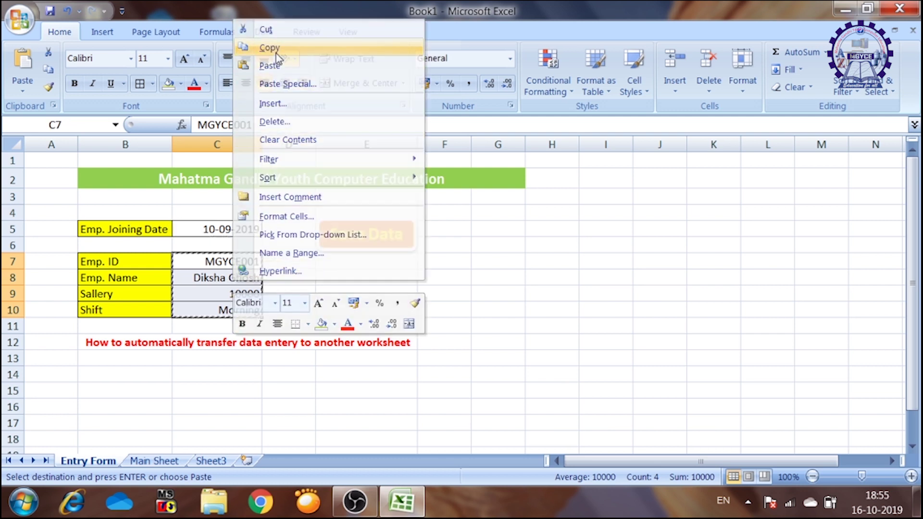
{"action": "left_click", "coordinate": [151, 462]}
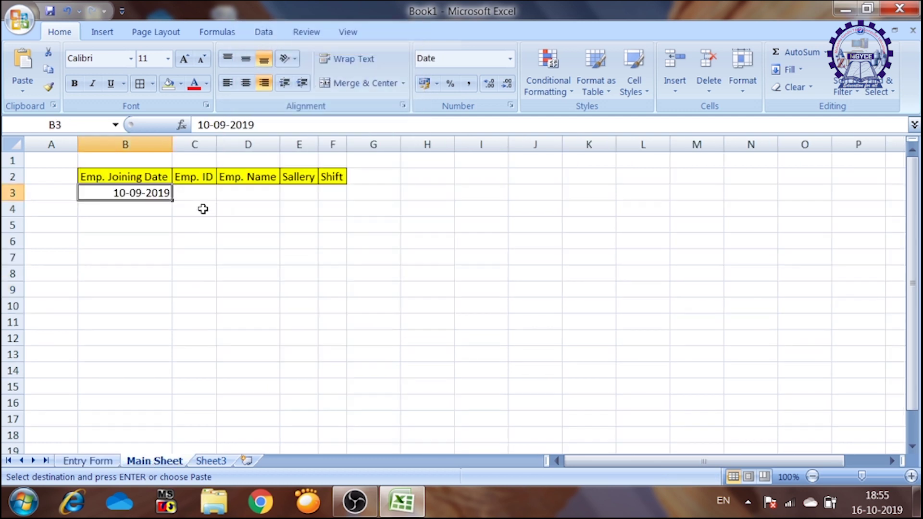
{"action": "left_click", "coordinate": [199, 194]}
{"action": "left_click", "coordinate": [23, 94]}
{"action": "left_click", "coordinate": [57, 183]}
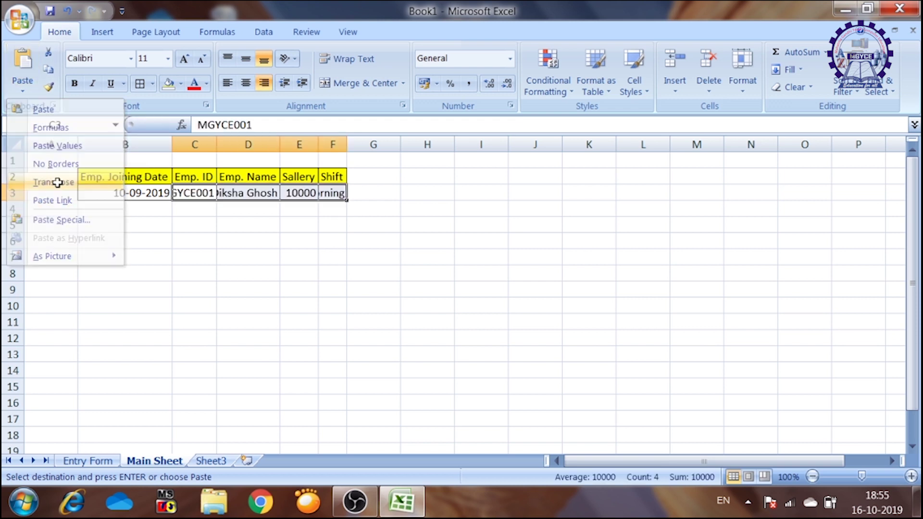
{"action": "left_click", "coordinate": [184, 233]}
- Autofit columns B to F across the header and record rows
{"action": "left_click_drag", "start_coordinate": [92, 177], "coordinate": [335, 193]}
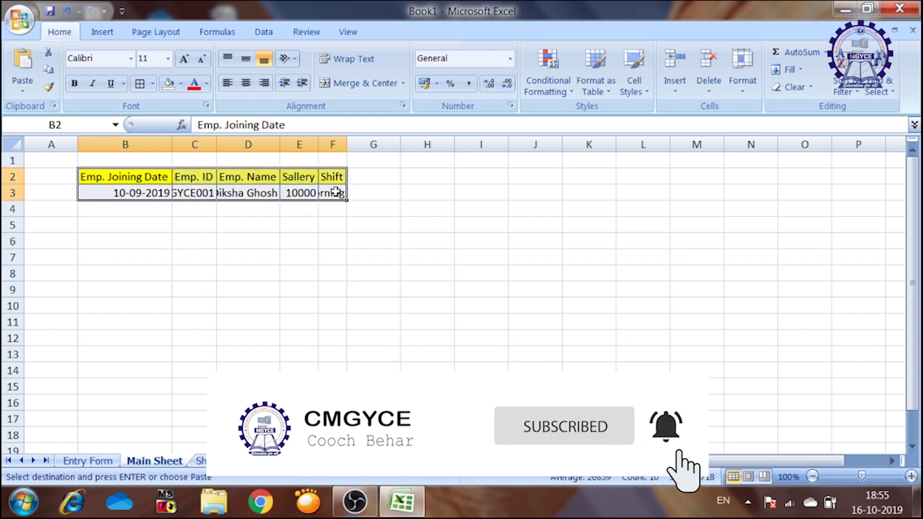
{"action": "left_click", "coordinate": [741, 79]}
{"action": "left_click", "coordinate": [736, 183]}
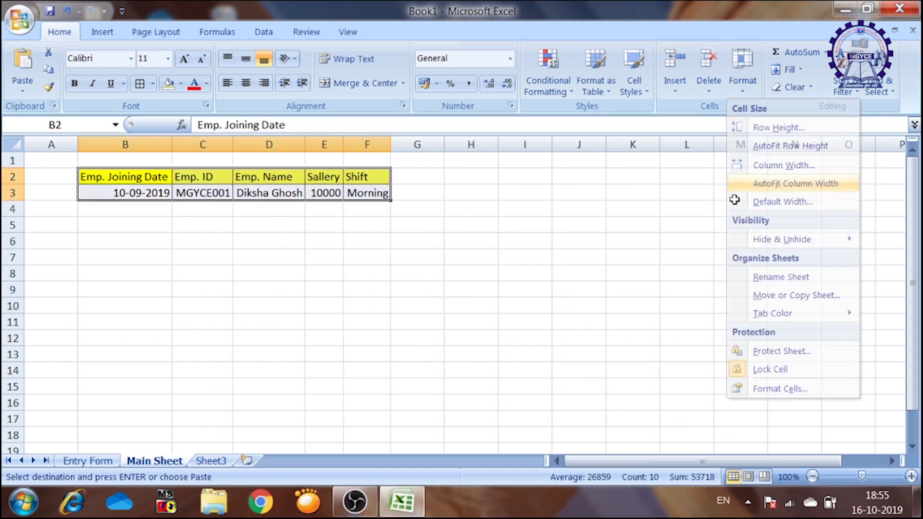
{"action": "left_click", "coordinate": [396, 275]}
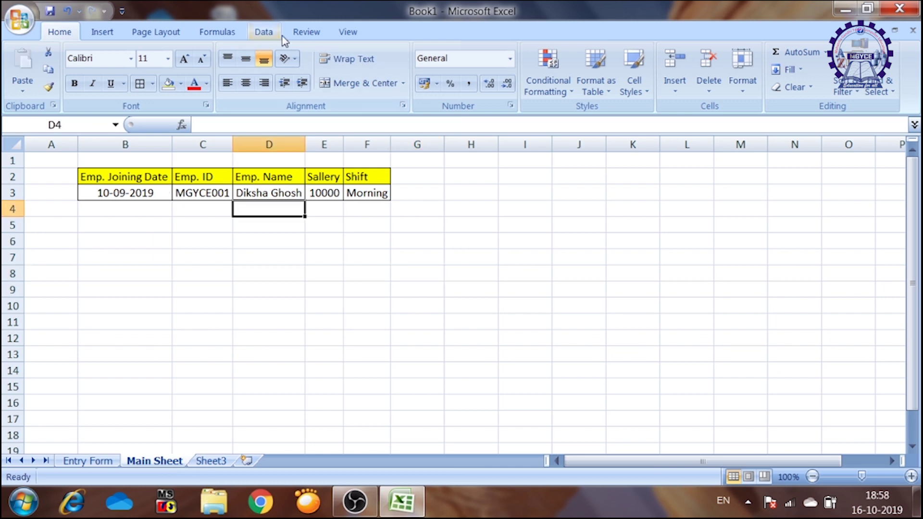
- Turn on Show Developer tab in Excel Options, then return to the Entry Form
{"action": "left_click", "coordinate": [20, 22]}
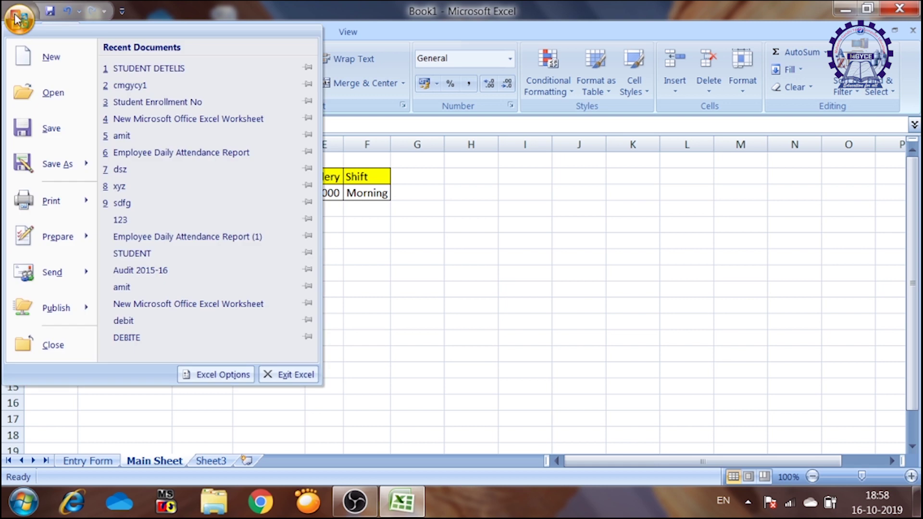
{"action": "left_click", "coordinate": [222, 381]}
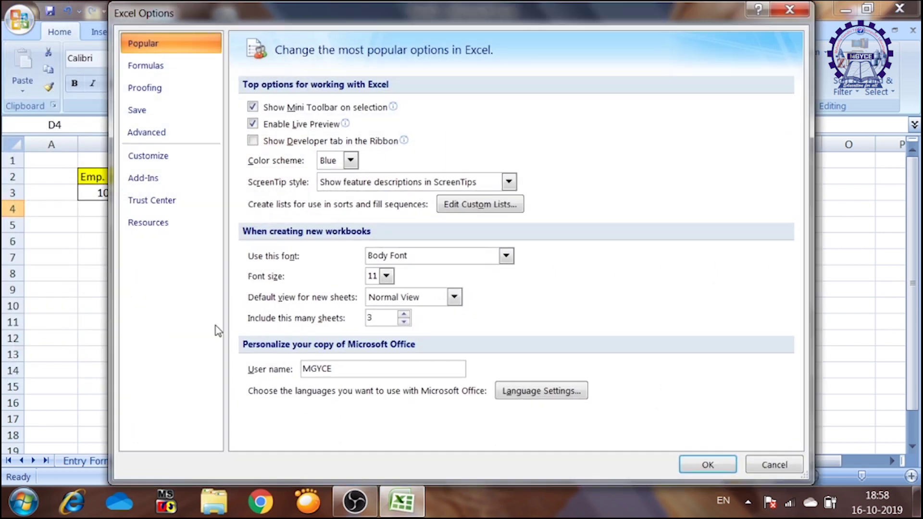
{"action": "left_click", "coordinate": [267, 142]}
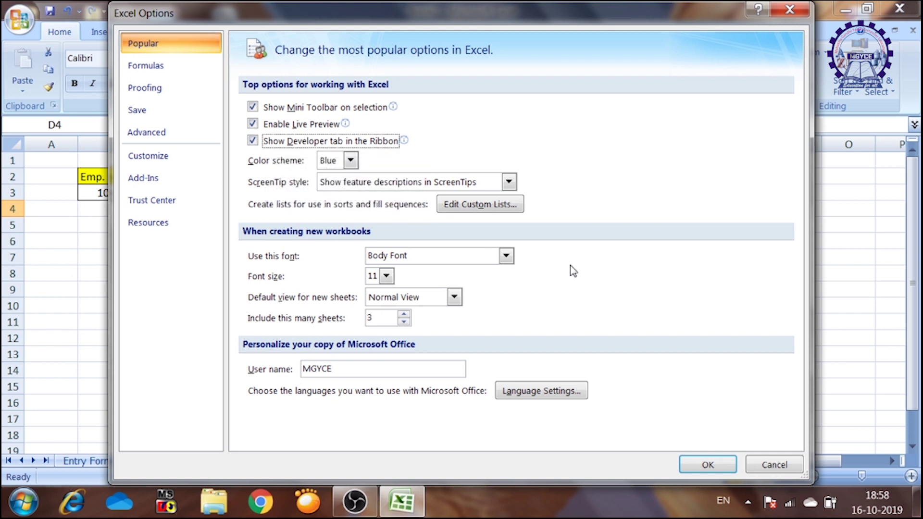
{"action": "left_click", "coordinate": [708, 465]}
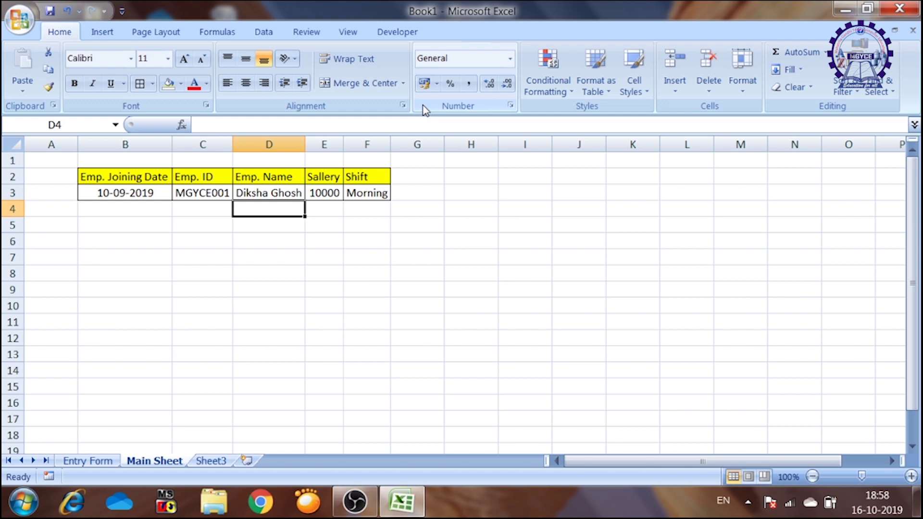
{"action": "left_click", "coordinate": [398, 34]}
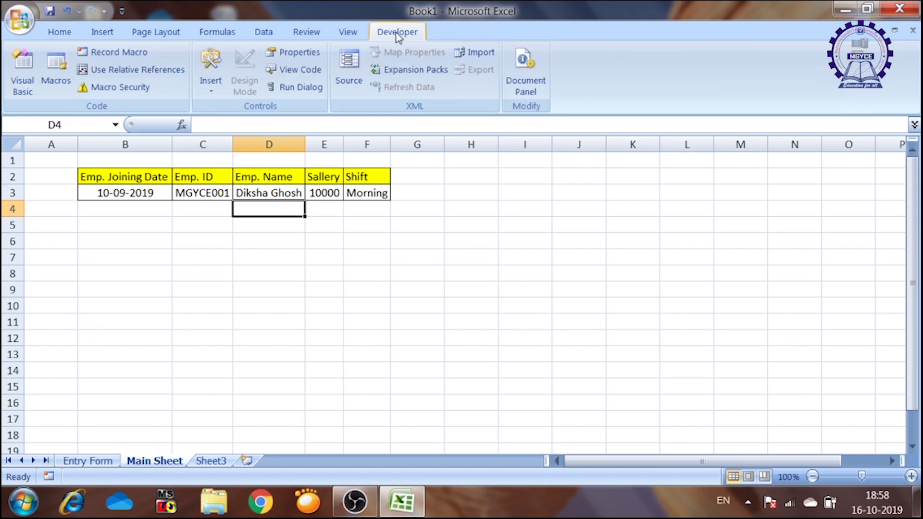
{"action": "left_click", "coordinate": [79, 461]}
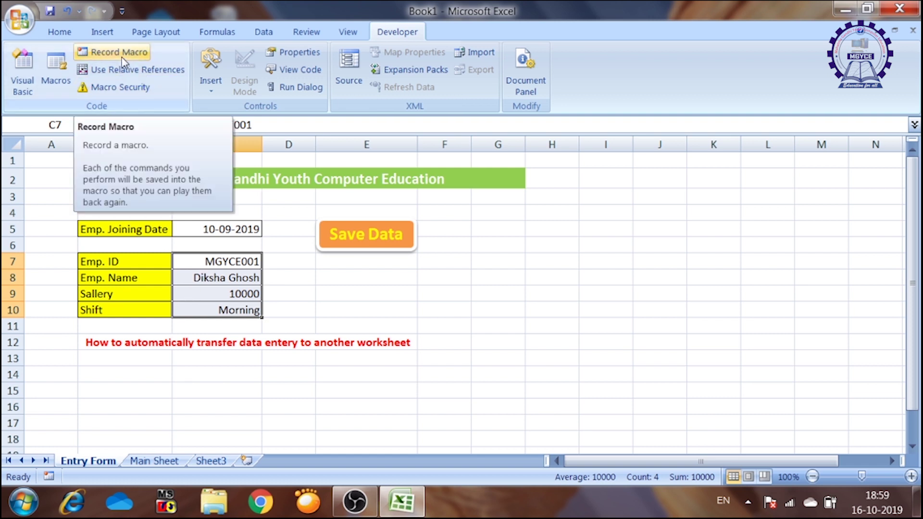
- Record a new macro named Savedata in This Workbook, replacing the rejected 'Save Data' name
{"action": "left_click", "coordinate": [355, 32]}
{"action": "left_click", "coordinate": [385, 33]}
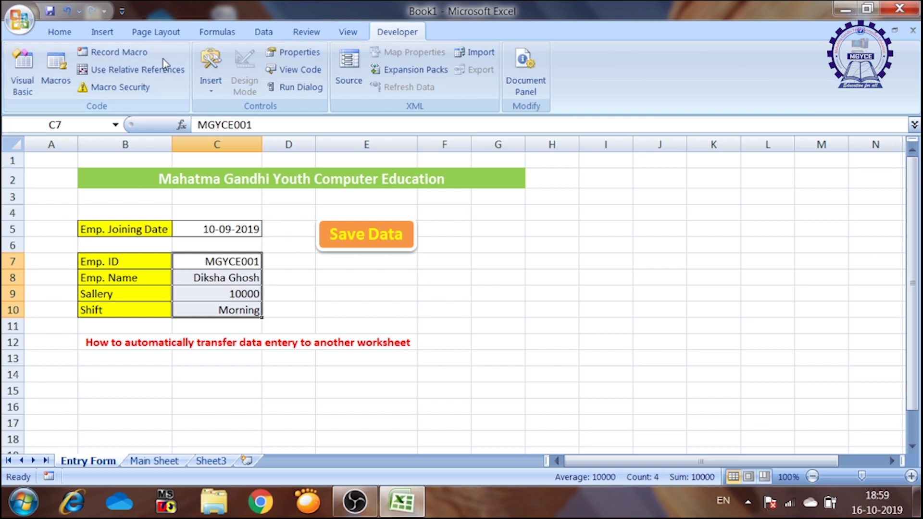
{"action": "left_click", "coordinate": [126, 52]}
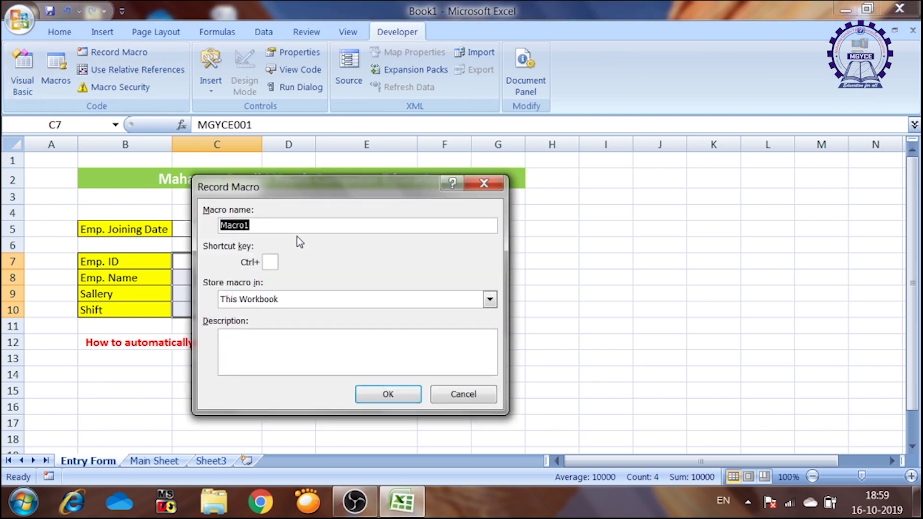
{"action": "type", "text": "Save Data"}
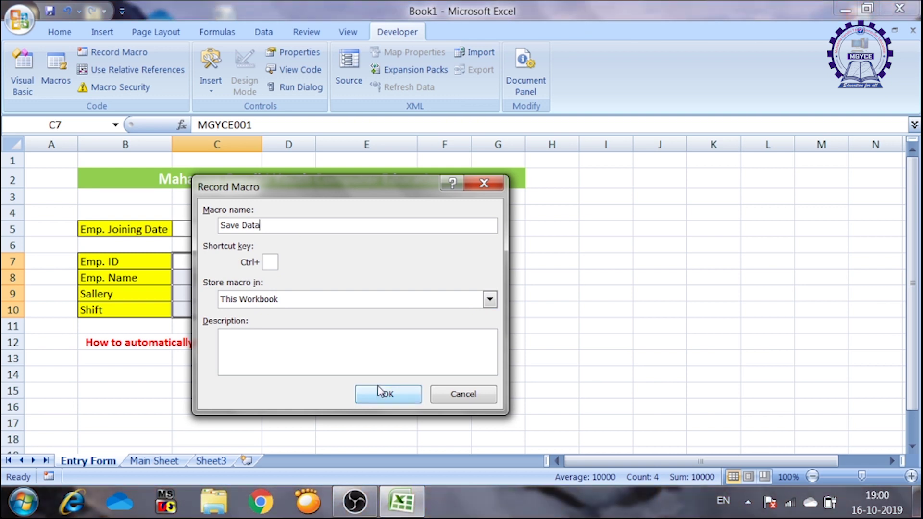
{"action": "left_click", "coordinate": [333, 303]}
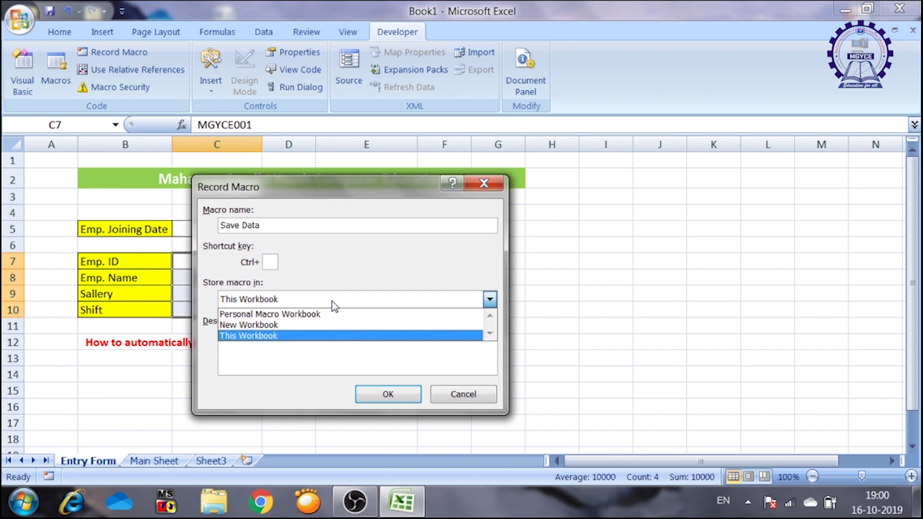
{"action": "left_click", "coordinate": [335, 306]}
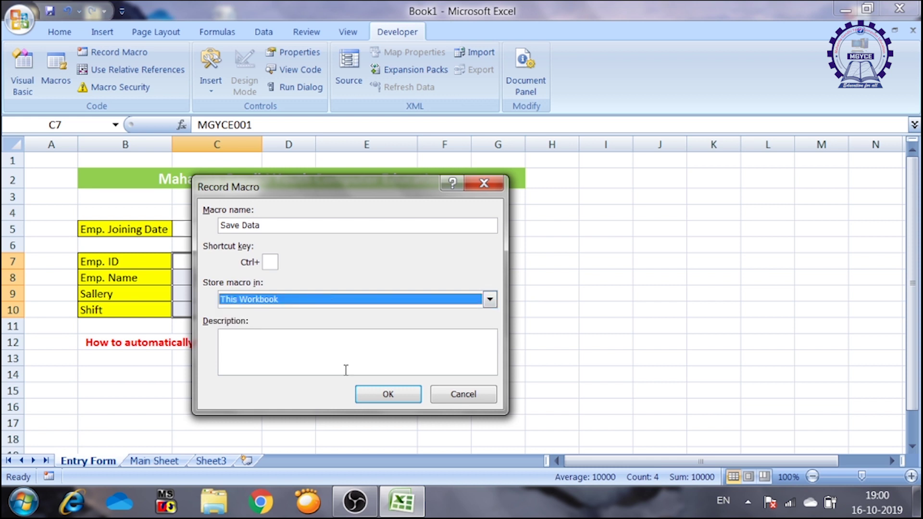
{"action": "left_click", "coordinate": [380, 397]}
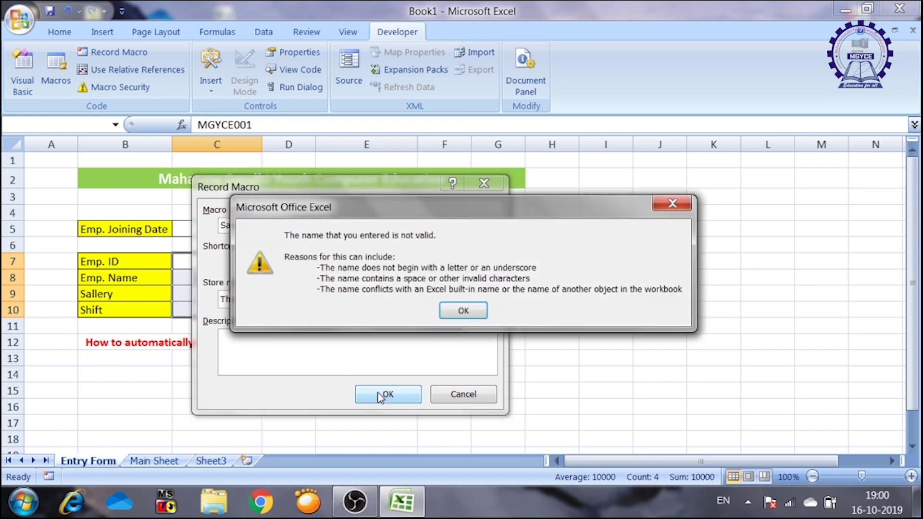
{"action": "left_click", "coordinate": [474, 312]}
{"action": "left_click", "coordinate": [277, 223]}
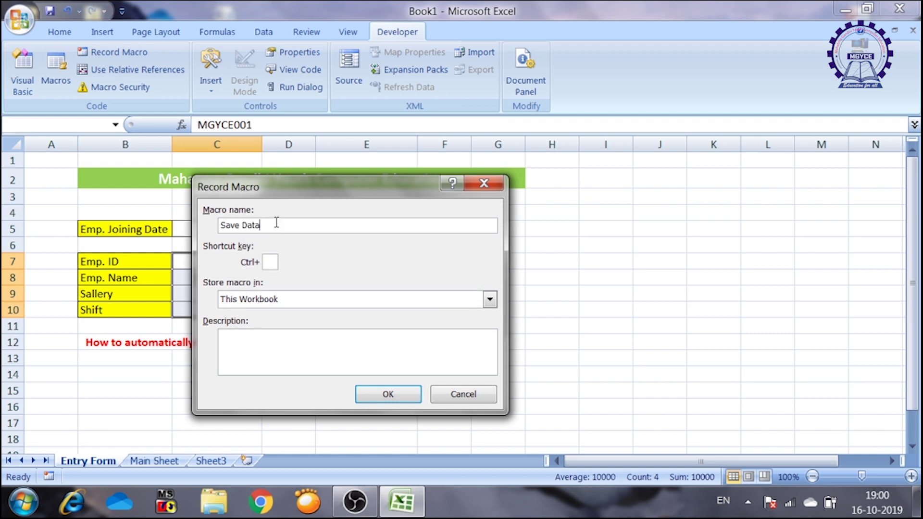
{"action": "left_click_drag", "start_coordinate": [290, 190], "coordinate": [402, 255]}
{"action": "key", "text": "BackSpace"}
{"action": "key", "text": "BackSpace"}
{"action": "key", "text": "BackSpace"}
{"action": "key", "text": "BackSpace"}
{"action": "key", "text": "BackSpace"}
{"action": "key", "text": "BackSpace"}
{"action": "key", "text": "BackSpace"}
{"action": "key", "text": "BackSpace"}
{"action": "key", "text": "BackSpace"}
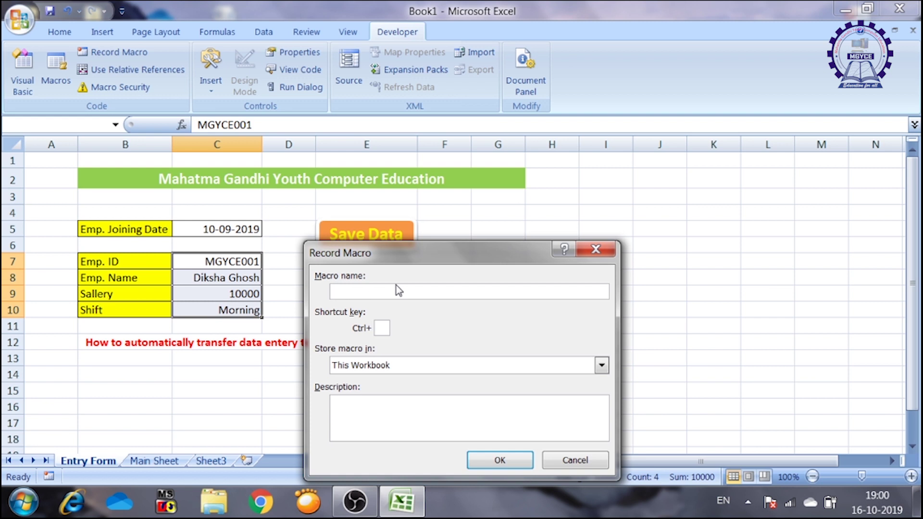
{"action": "type", "text": "Savedata"}
{"action": "left_click", "coordinate": [500, 461]}
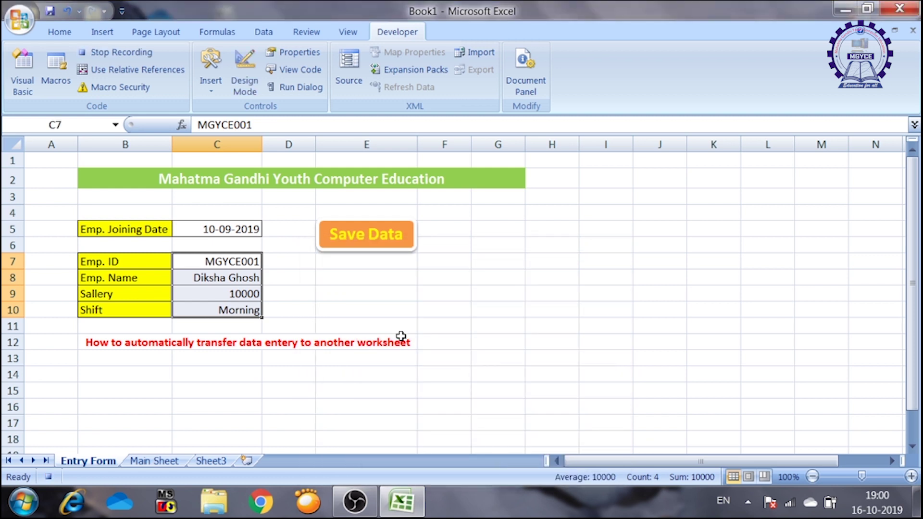
- Copy the joining date from C5, then jump from B2 to Main Sheet's last filled date
{"action": "left_click", "coordinate": [231, 229]}
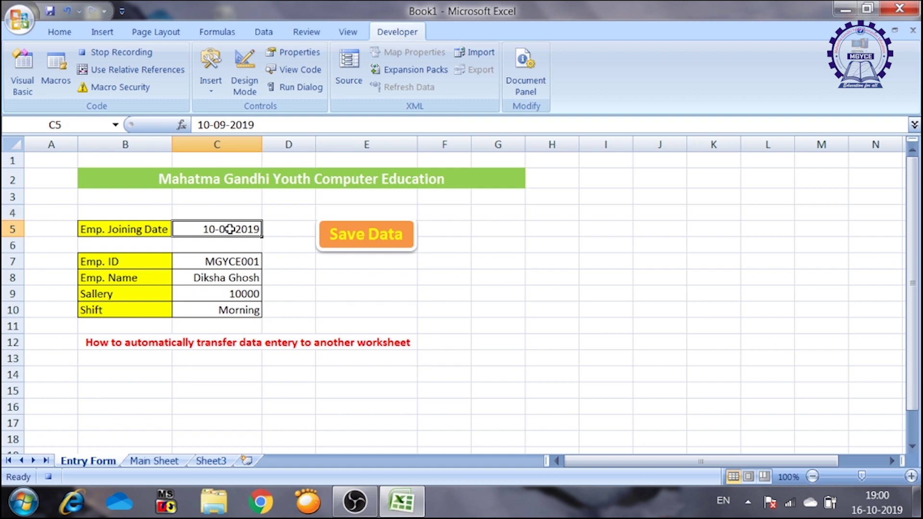
{"action": "key", "text": "ctrl+c"}
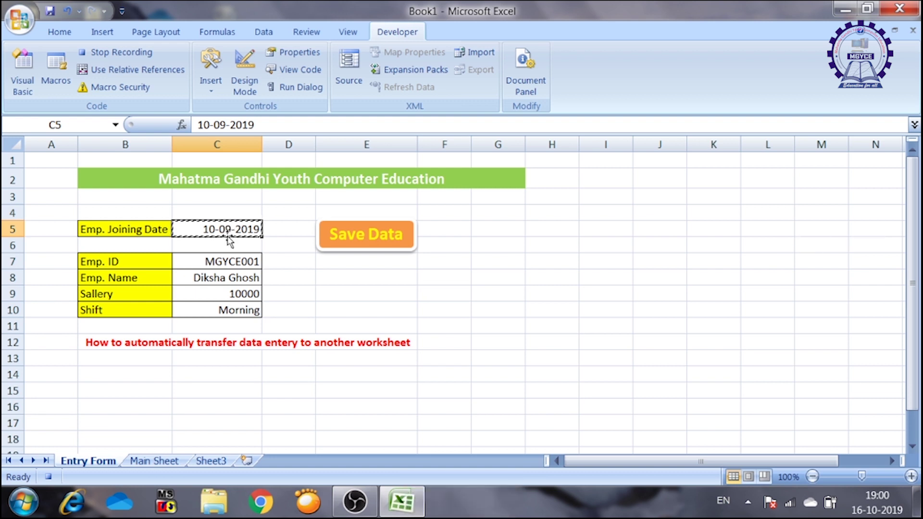
{"action": "left_click", "coordinate": [155, 461]}
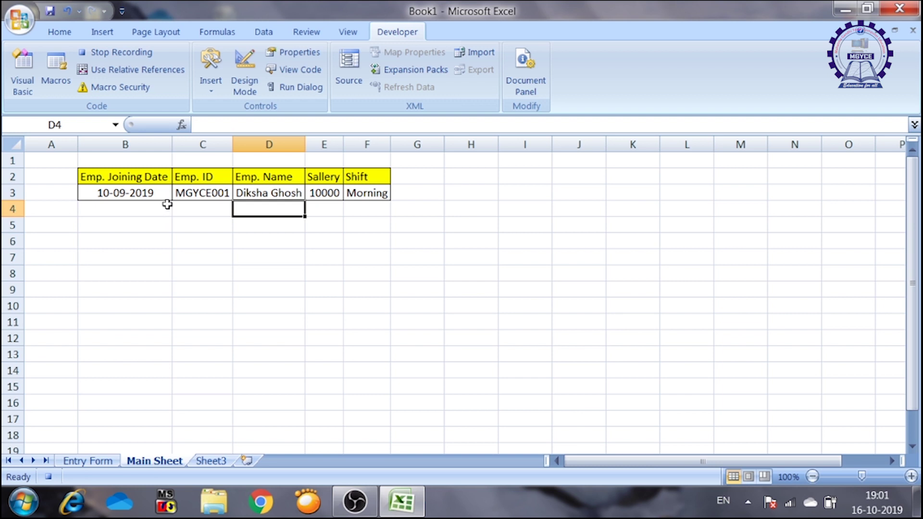
{"action": "left_click", "coordinate": [133, 176]}
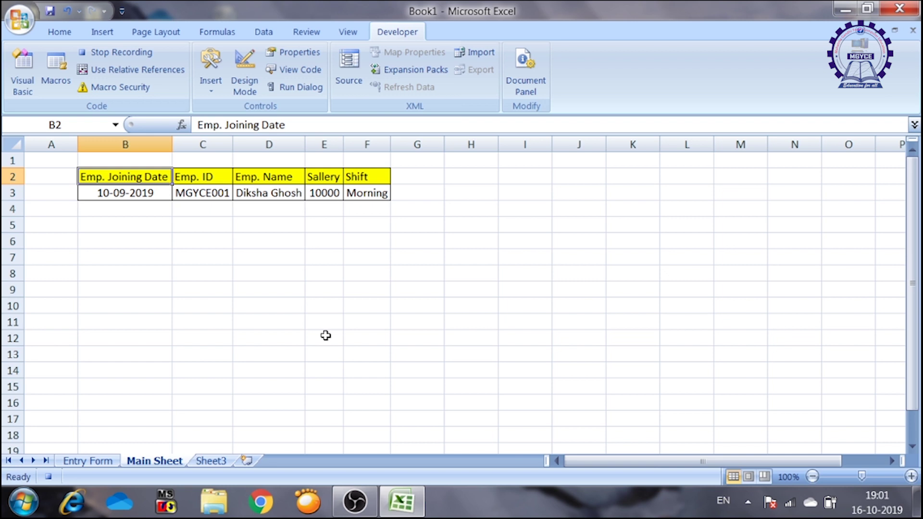
{"action": "key", "text": "ctrl+Down"}
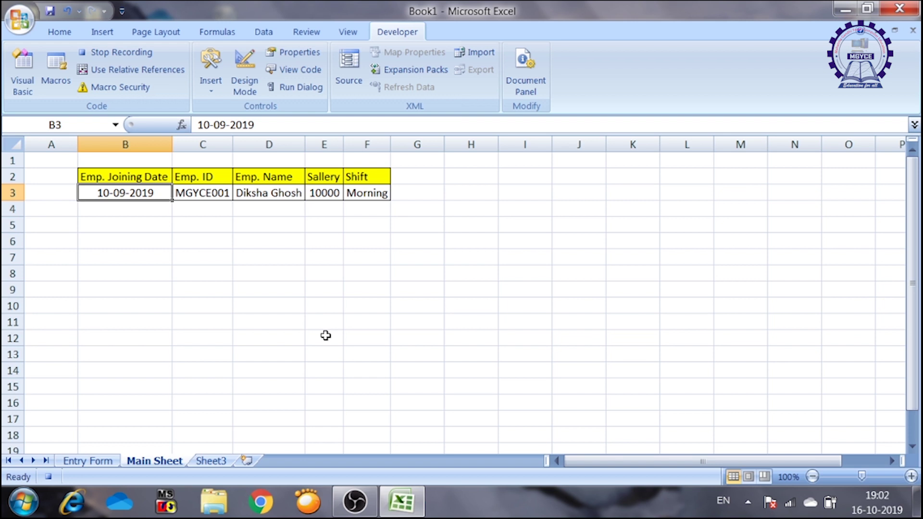
- With relative references on, paste the date into B4 and move right to C4
{"action": "left_click", "coordinate": [102, 71]}
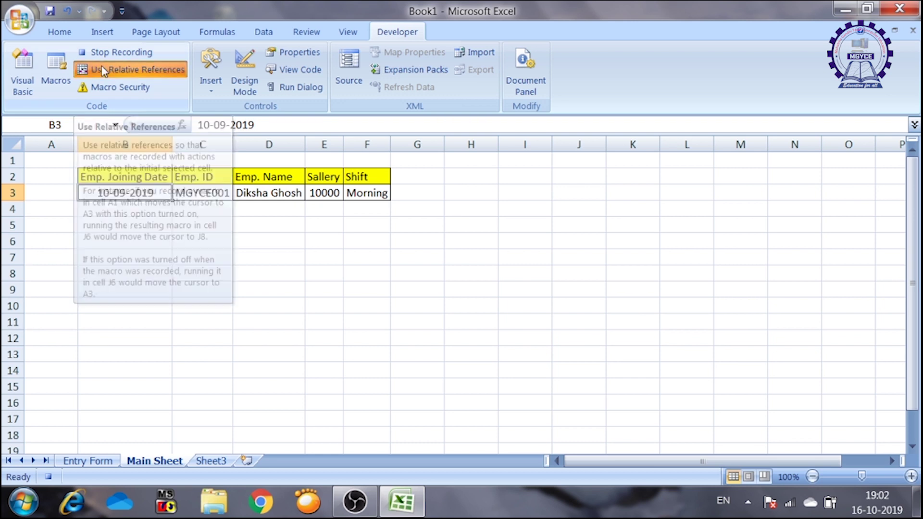
{"action": "key", "text": "Down"}
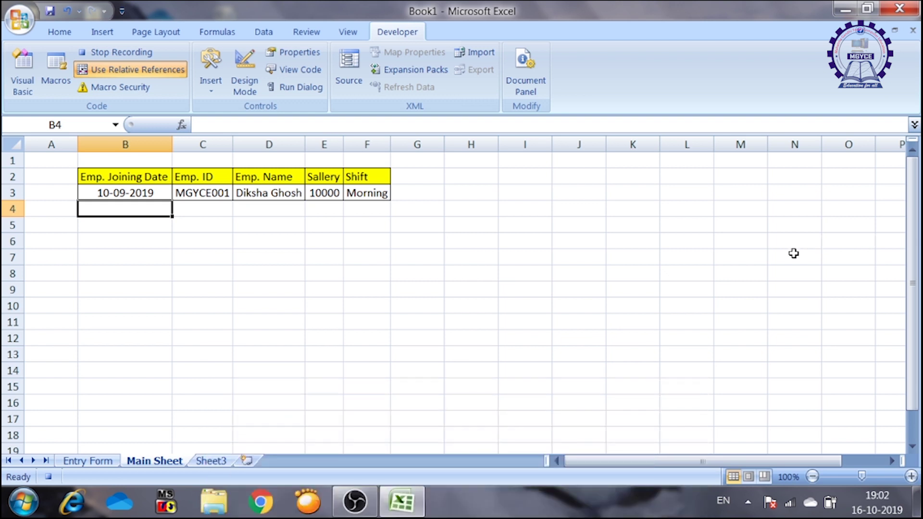
{"action": "type", "text": "10-09-2019"}
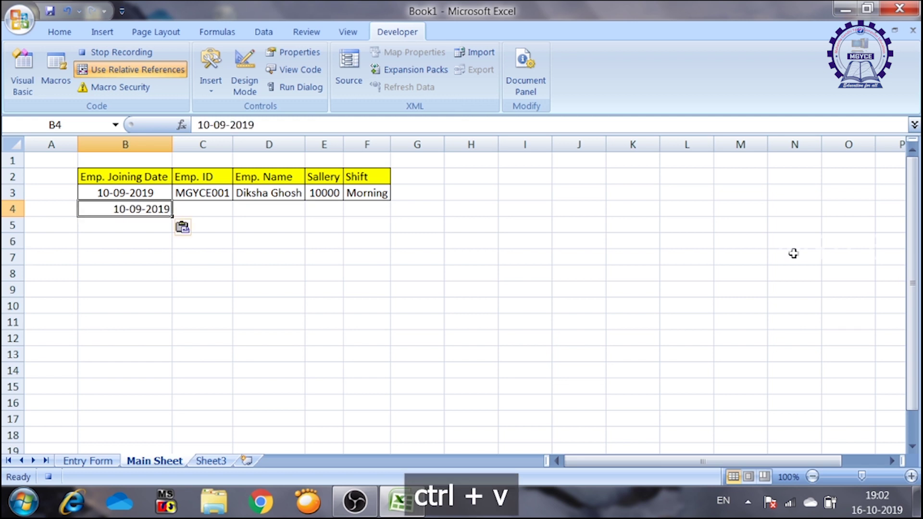
{"action": "key", "text": "Right"}
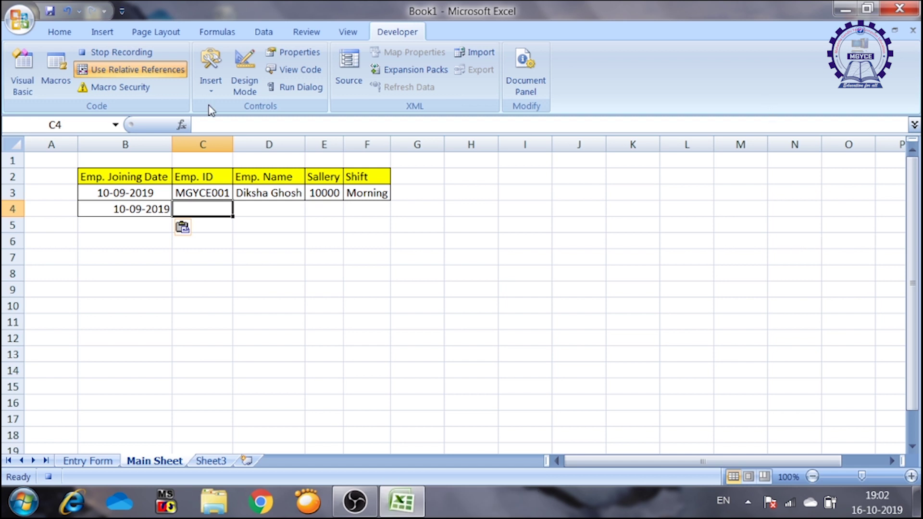
{"action": "left_click", "coordinate": [152, 74]}
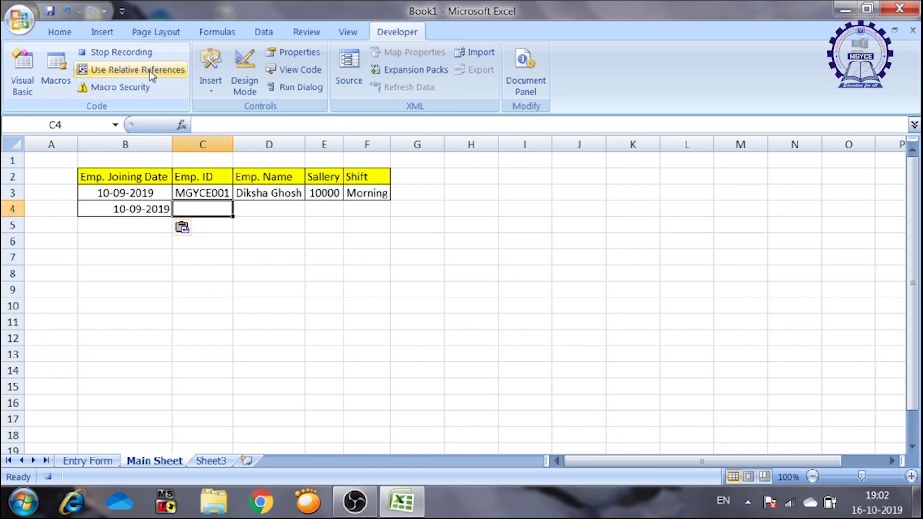
{"action": "left_click", "coordinate": [89, 461]}
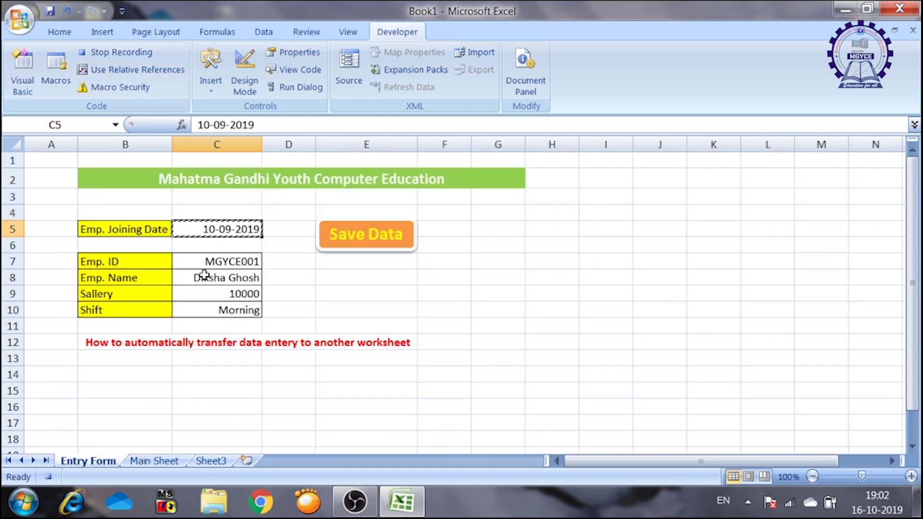
- Copy the Emp. ID from C7 into C4, stepping right with relative references
{"action": "left_click", "coordinate": [215, 262]}
{"action": "right_click", "coordinate": [218, 263]}
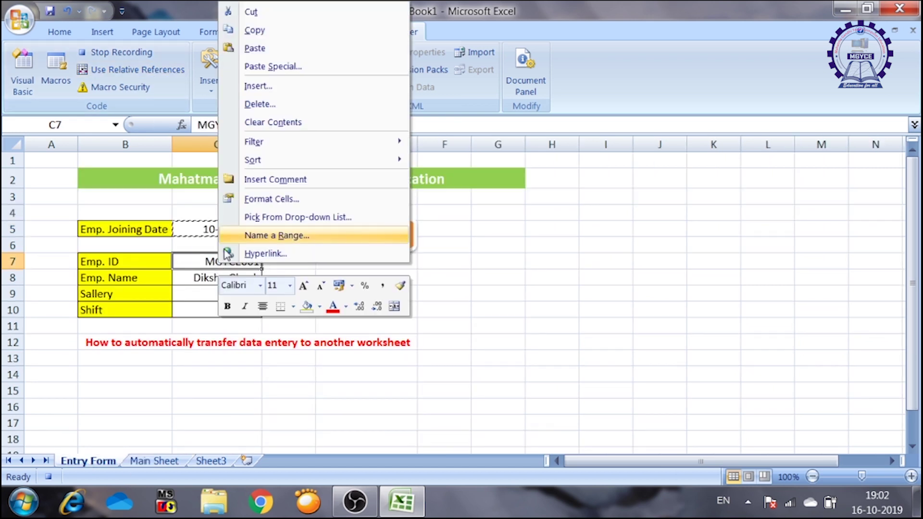
{"action": "left_click", "coordinate": [214, 263]}
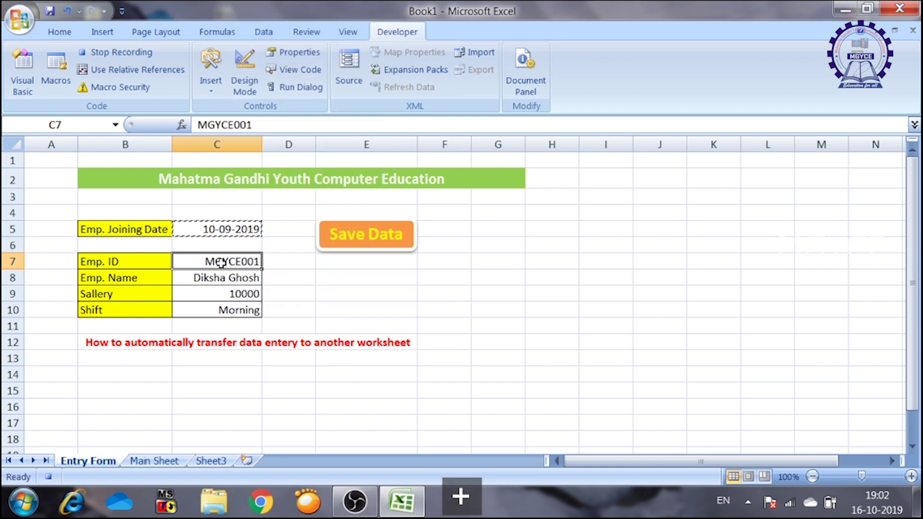
{"action": "key", "text": "ctrl+c"}
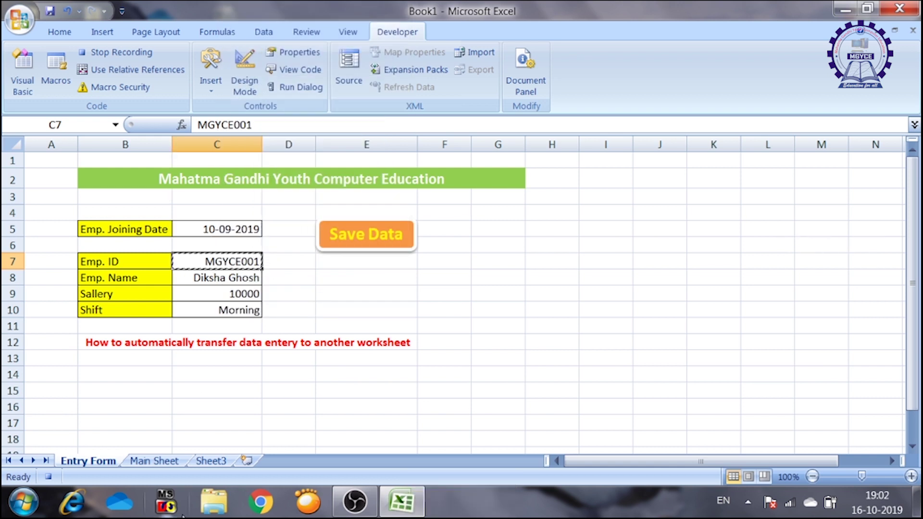
{"action": "left_click", "coordinate": [154, 462]}
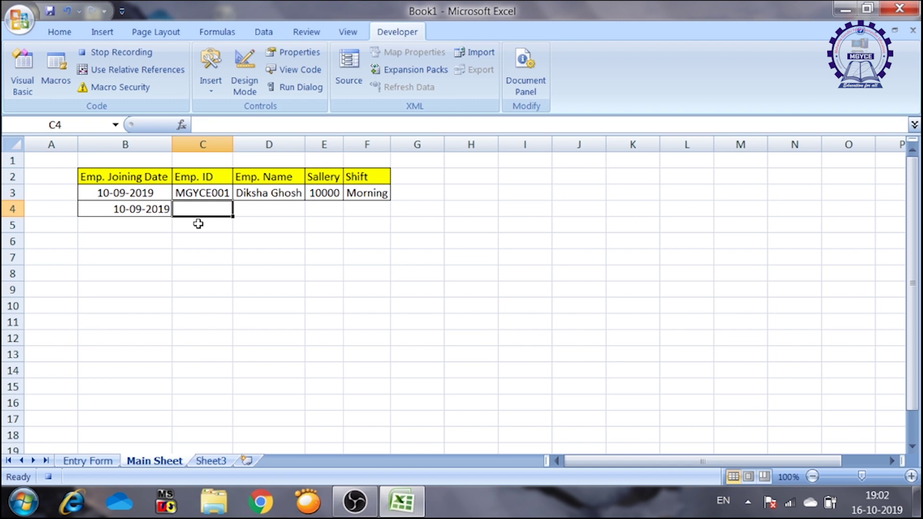
{"action": "key", "text": "ctrl+v"}
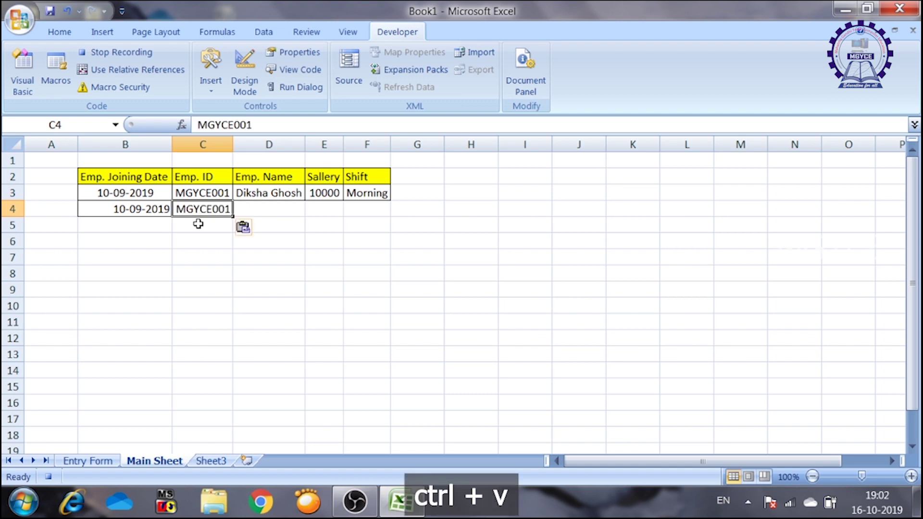
{"action": "left_click", "coordinate": [124, 71]}
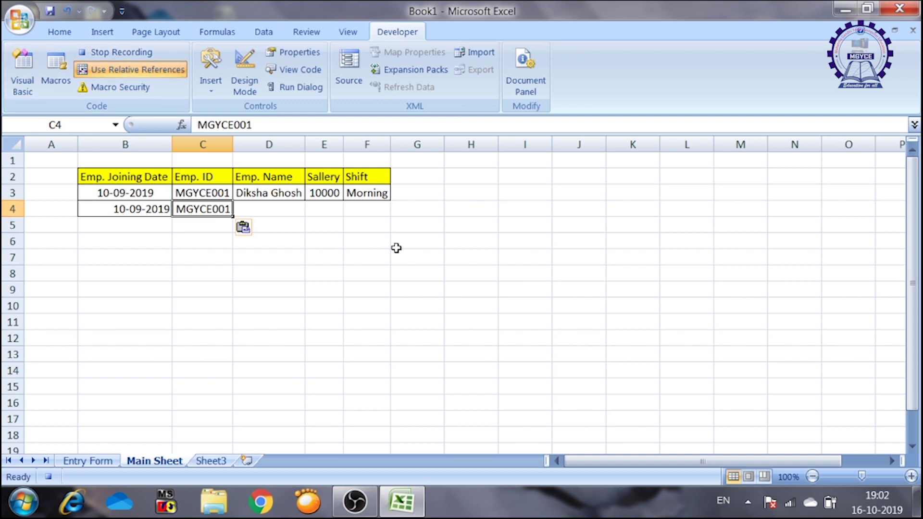
{"action": "key", "text": "Right"}
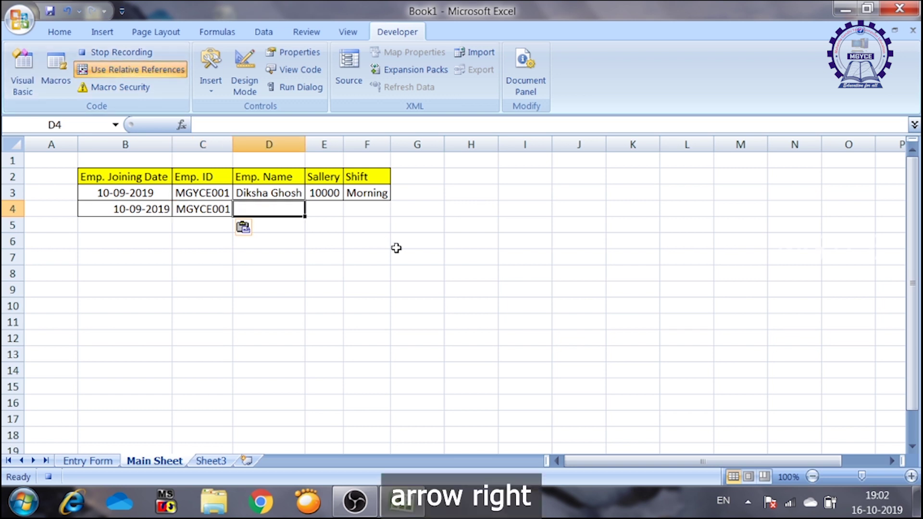
{"action": "left_click", "coordinate": [138, 73]}
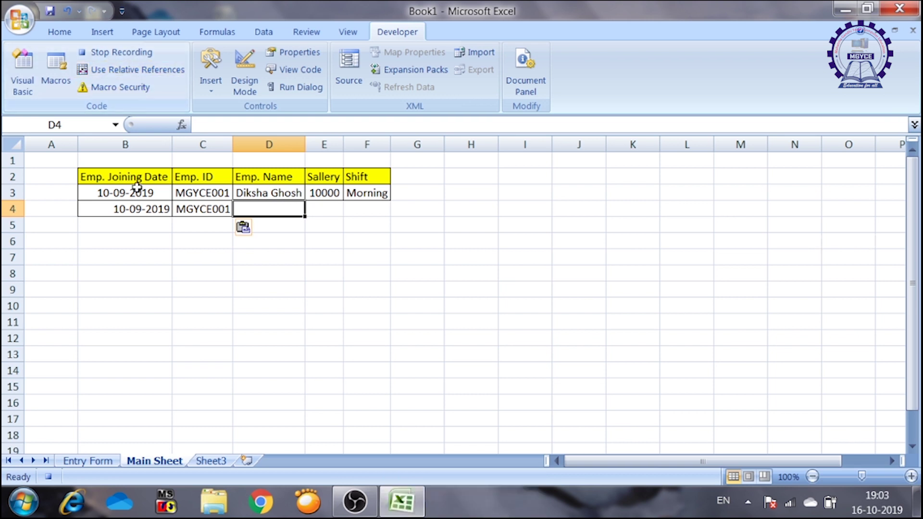
{"action": "left_click", "coordinate": [96, 460]}
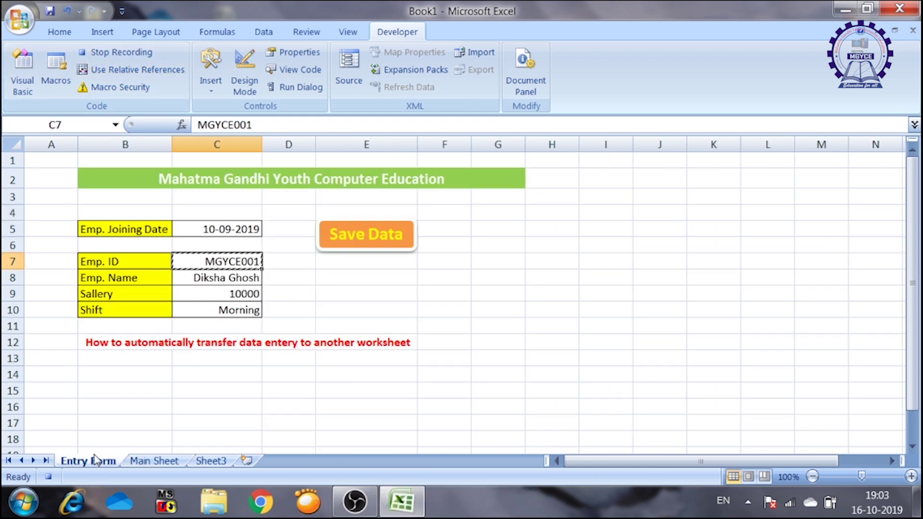
- Copy the employee name from C8 into D4 and step right to E4
{"action": "left_click", "coordinate": [220, 281]}
{"action": "key", "text": "ctrl+c"}
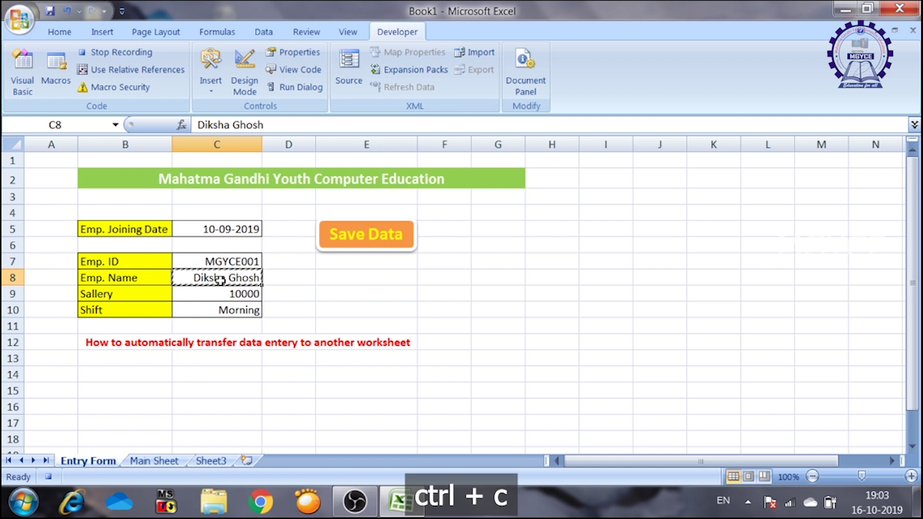
{"action": "left_click", "coordinate": [154, 461]}
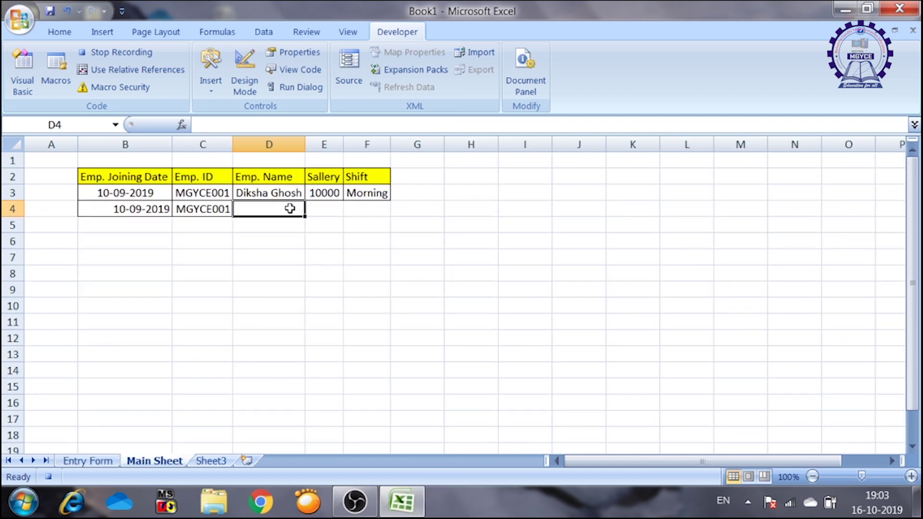
{"action": "key", "text": "ctrl+v"}
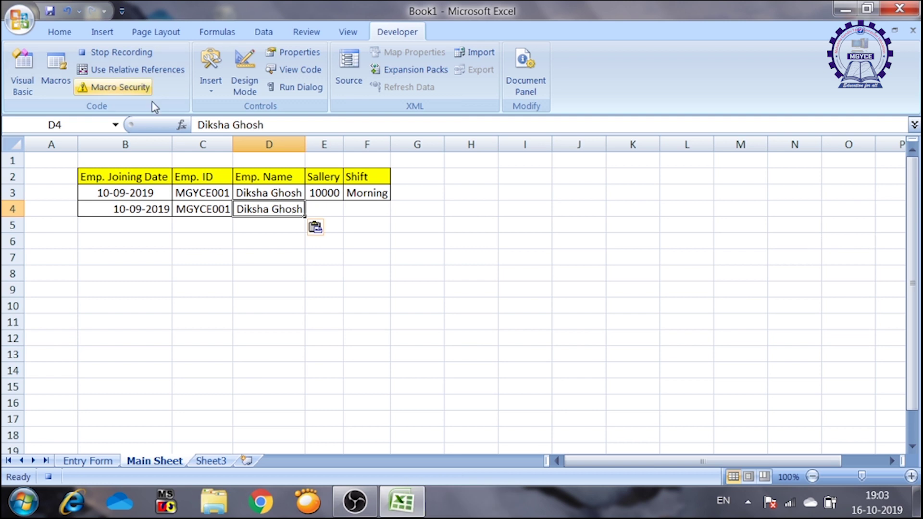
{"action": "left_click", "coordinate": [131, 69]}
{"action": "key", "text": "Right"}
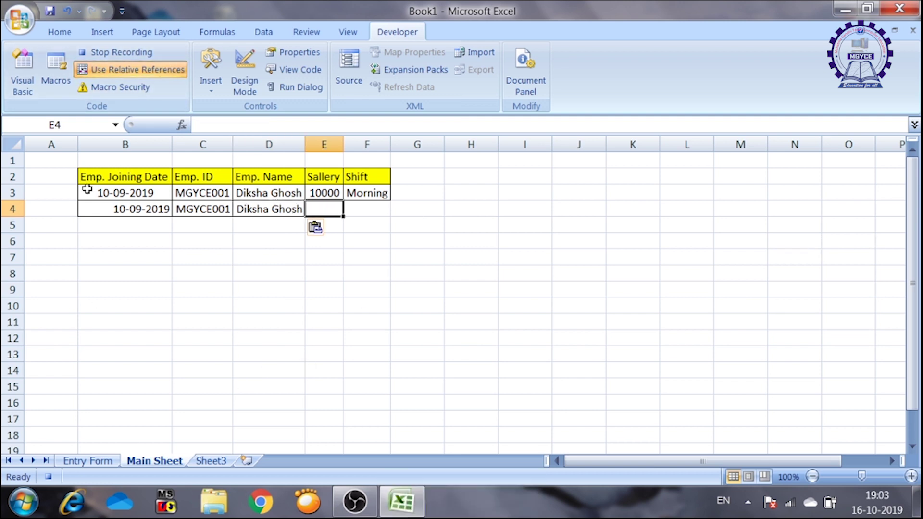
{"action": "left_click", "coordinate": [138, 70]}
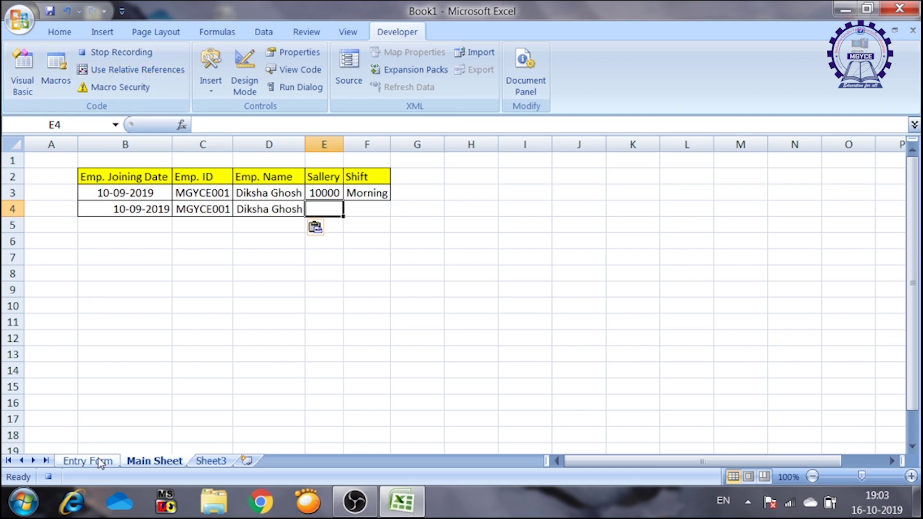
{"action": "left_click", "coordinate": [90, 460]}
- Copy the salary 10000 from C9 into E4 and step right to F4
{"action": "left_click", "coordinate": [224, 296]}
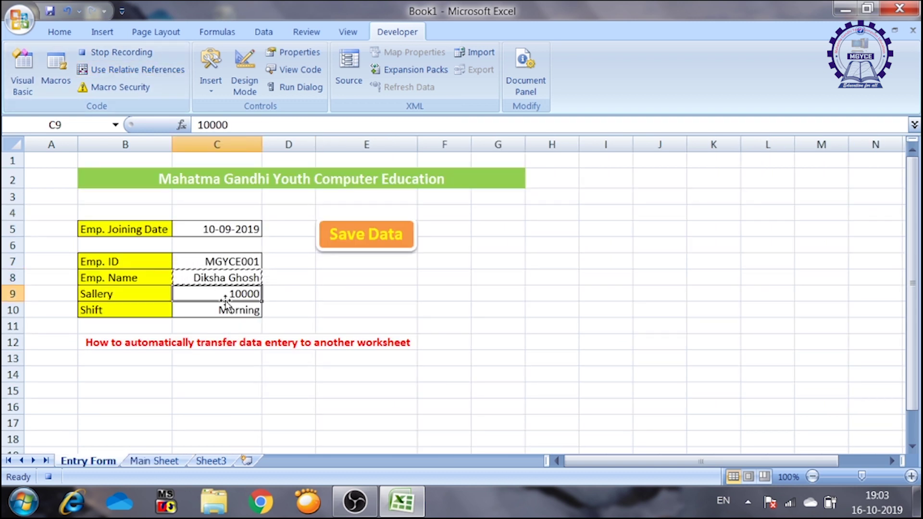
{"action": "key", "text": "ctrl+c"}
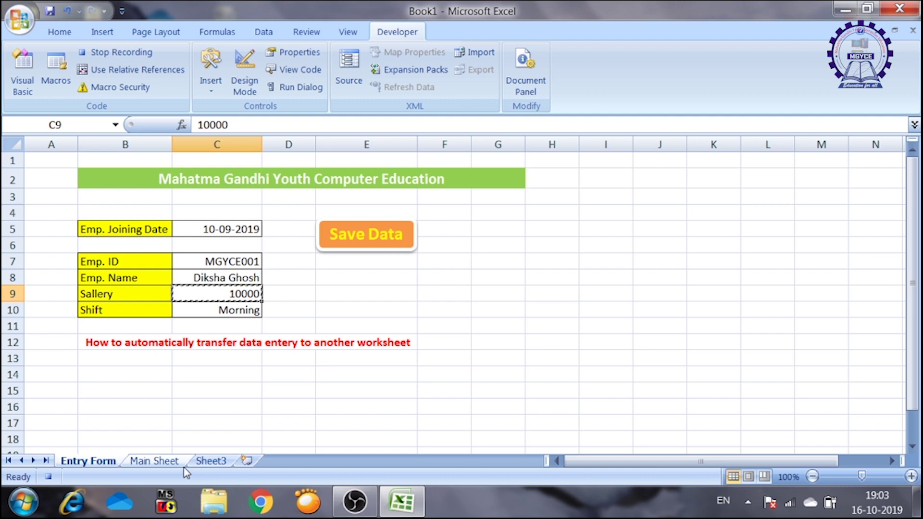
{"action": "left_click", "coordinate": [155, 462]}
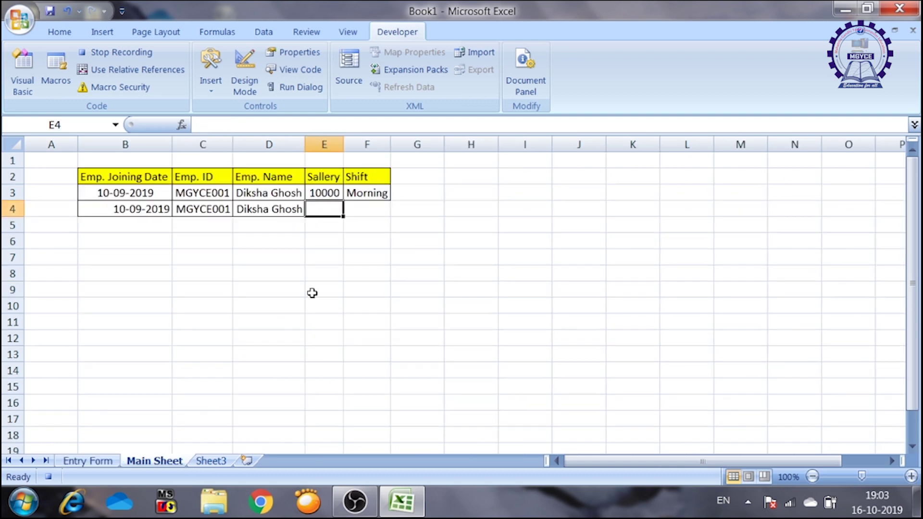
{"action": "key", "text": "ctrl+v"}
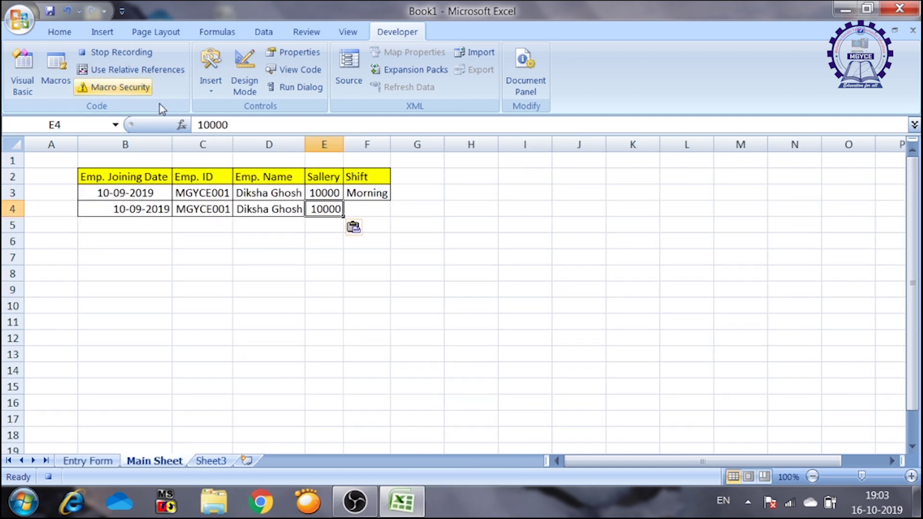
{"action": "left_click", "coordinate": [146, 71]}
{"action": "key", "text": "Right"}
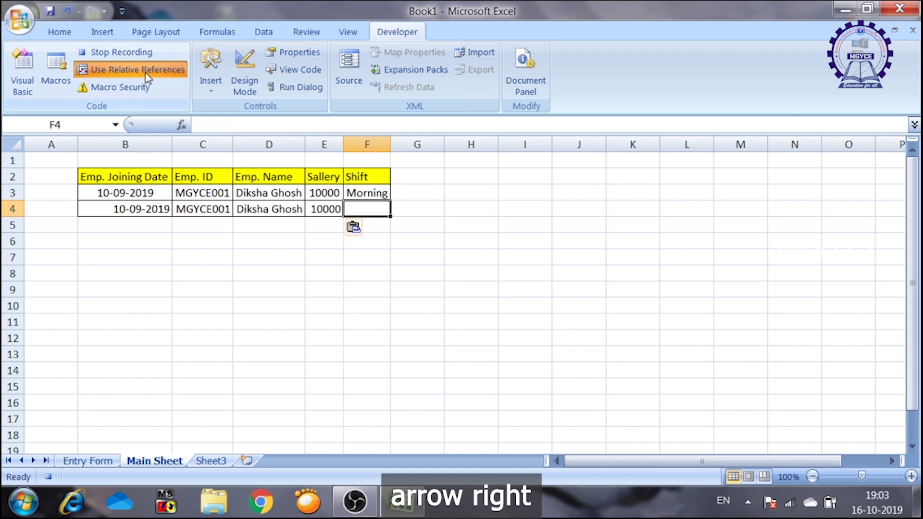
- Copy the Morning shift from C10 into F4 and step right to G4
{"action": "left_click", "coordinate": [87, 462]}
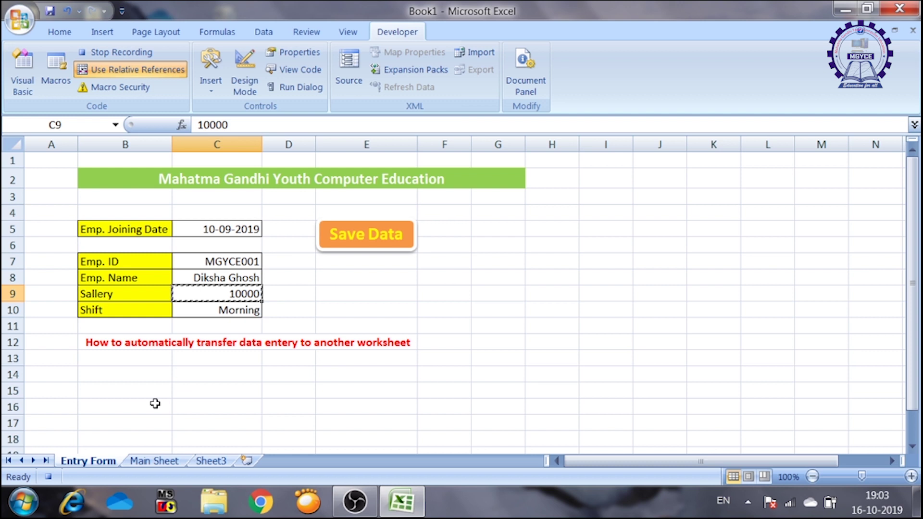
{"action": "left_click", "coordinate": [156, 464]}
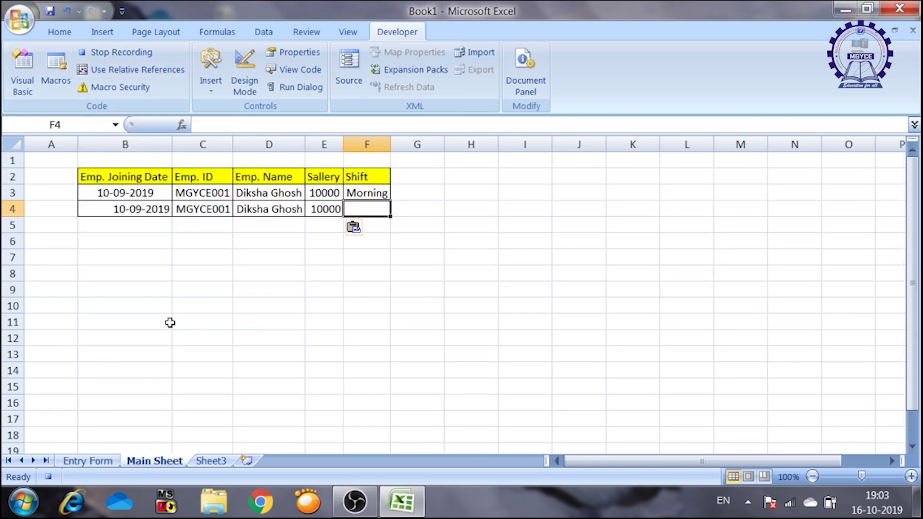
{"action": "left_click", "coordinate": [92, 463]}
{"action": "key", "text": "Down"}
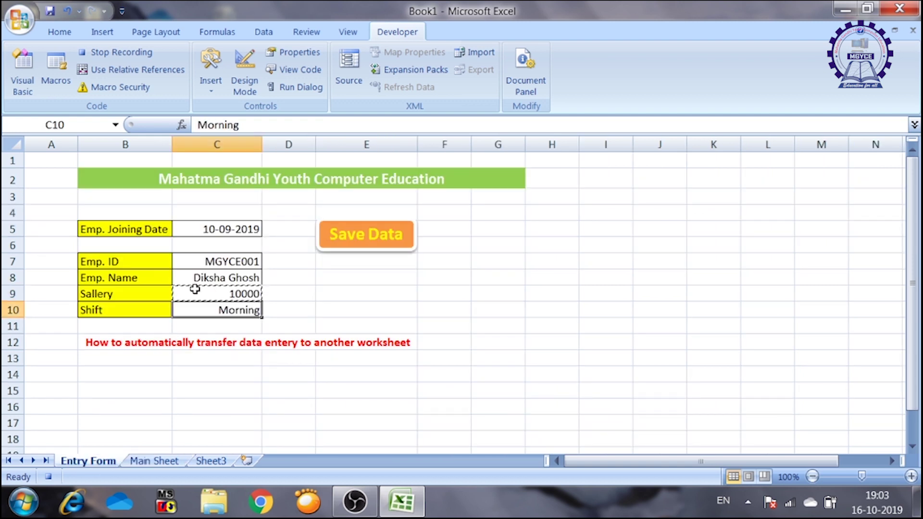
{"action": "key", "text": "ctrl+c"}
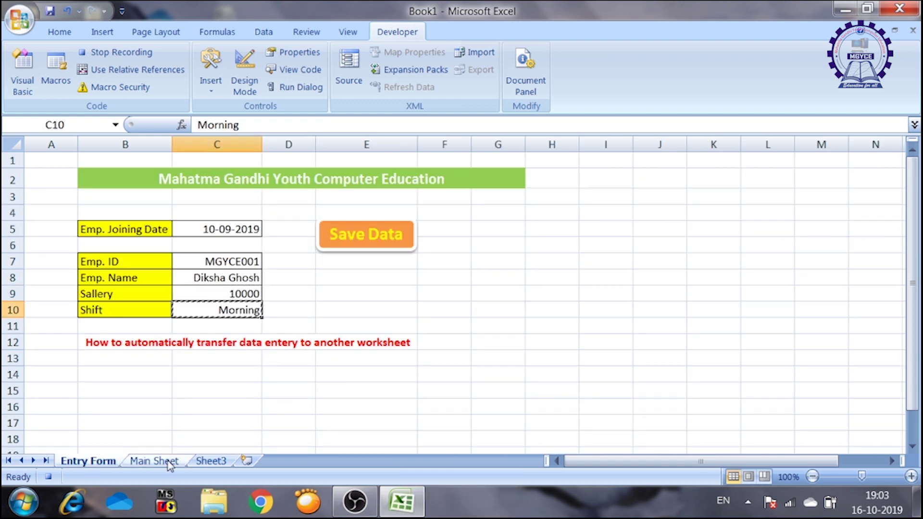
{"action": "left_click", "coordinate": [173, 463]}
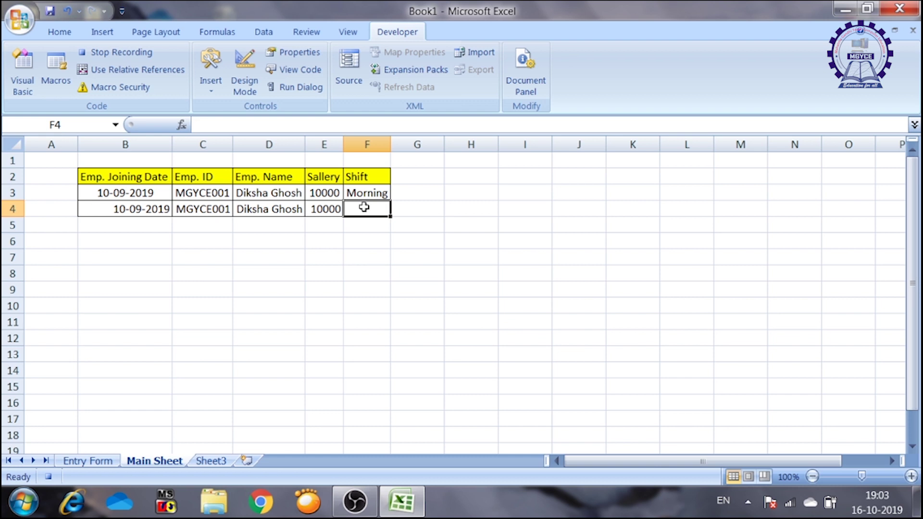
{"action": "key", "text": "ctrl+v"}
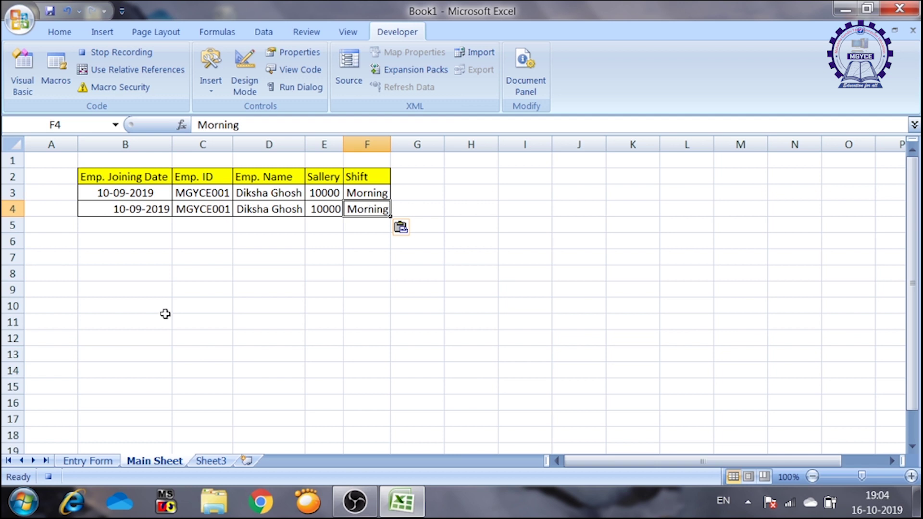
{"action": "left_click", "coordinate": [125, 75]}
{"action": "key", "text": "Right"}
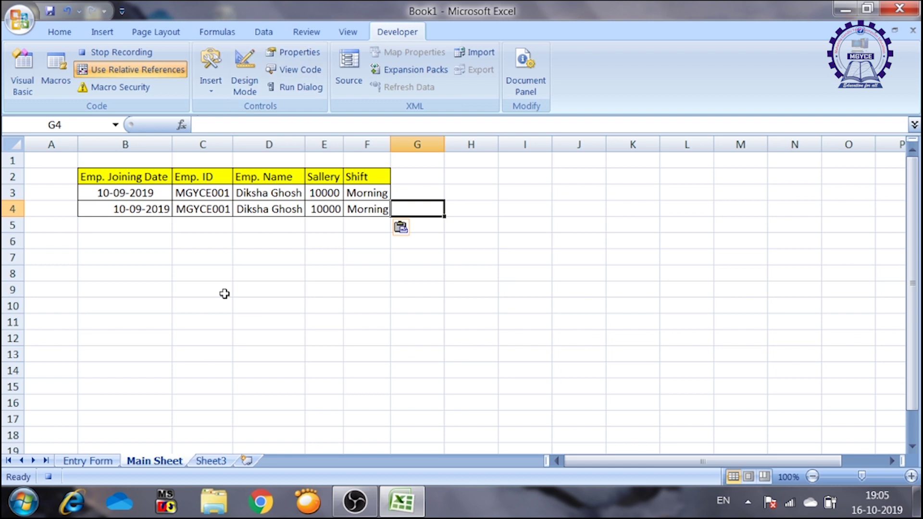
- Clear the form inputs C5:C10, reselect C5 and stop the macro recording
{"action": "left_click", "coordinate": [96, 465]}
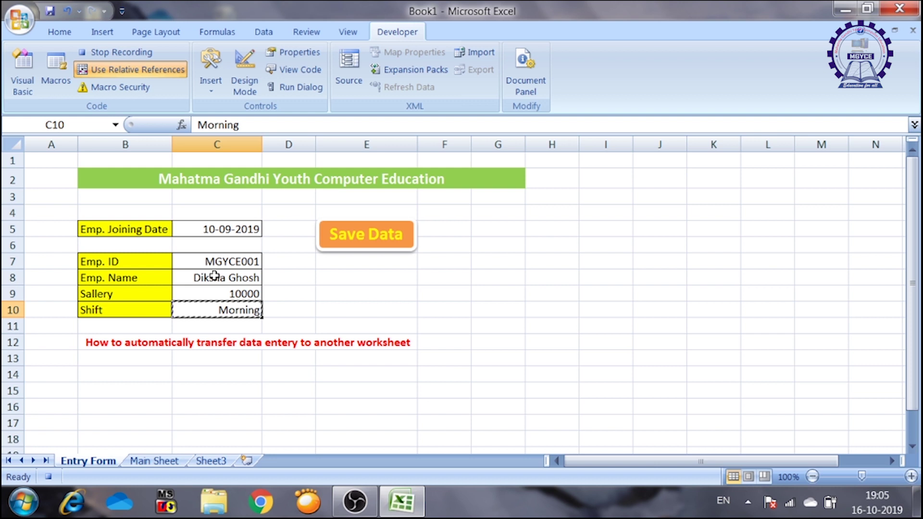
{"action": "left_click_drag", "start_coordinate": [229, 230], "coordinate": [227, 315]}
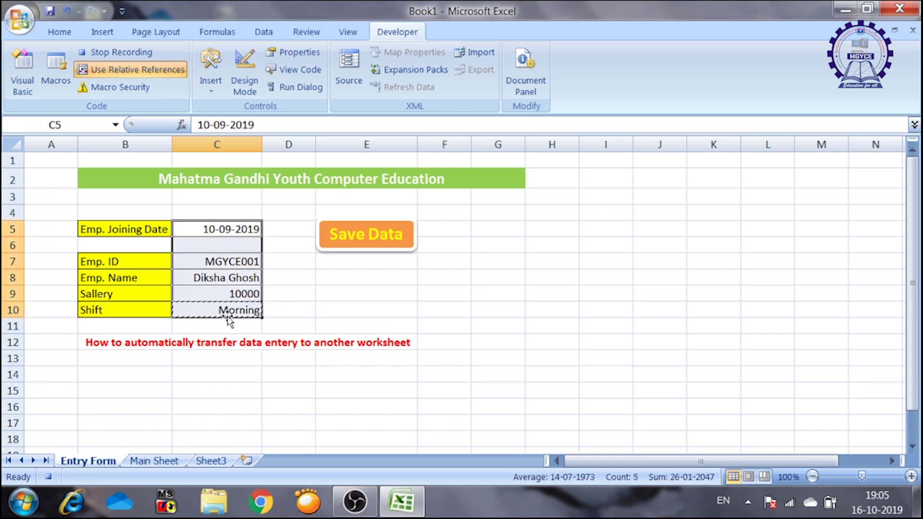
{"action": "key", "text": "Delete"}
{"action": "left_click", "coordinate": [238, 229]}
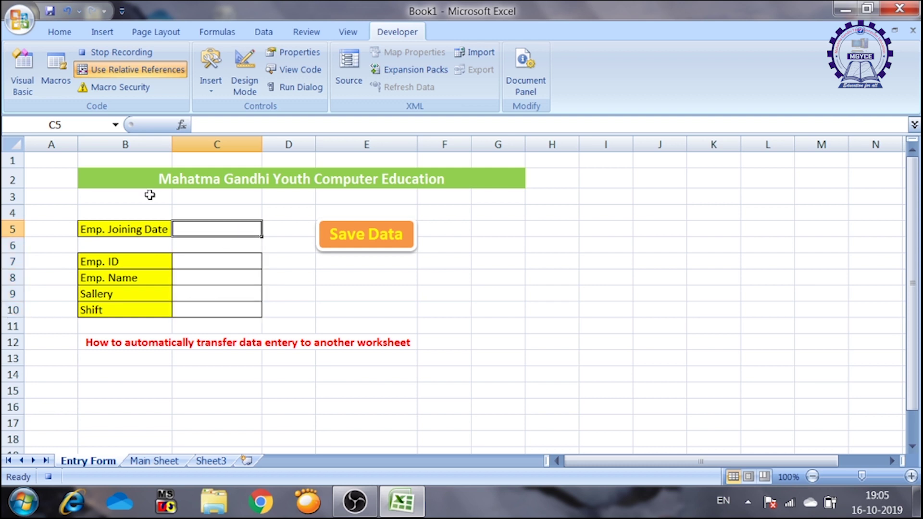
{"action": "left_click", "coordinate": [128, 57]}
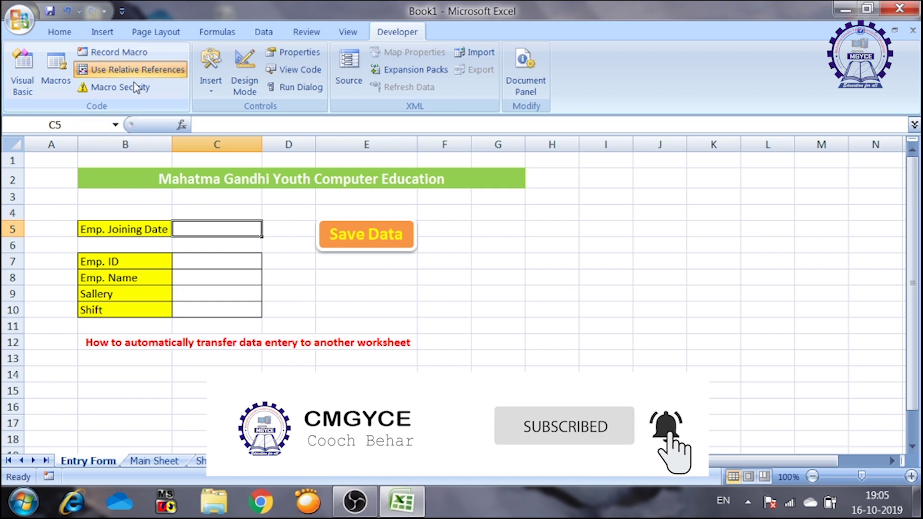
{"action": "left_click", "coordinate": [359, 233]}
- Assign the Savedata macro to the orange Save Data shape, then deselect it
{"action": "right_click", "coordinate": [359, 233]}
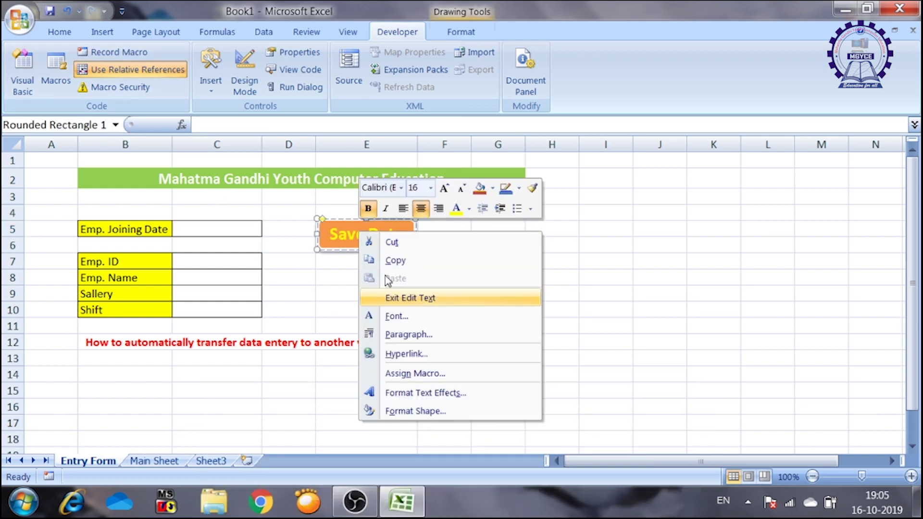
{"action": "left_click", "coordinate": [402, 375]}
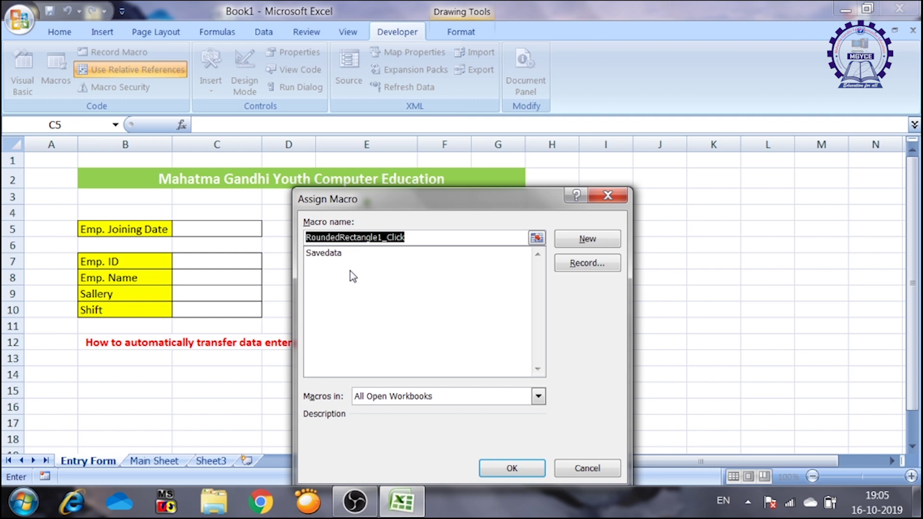
{"action": "left_click", "coordinate": [332, 255]}
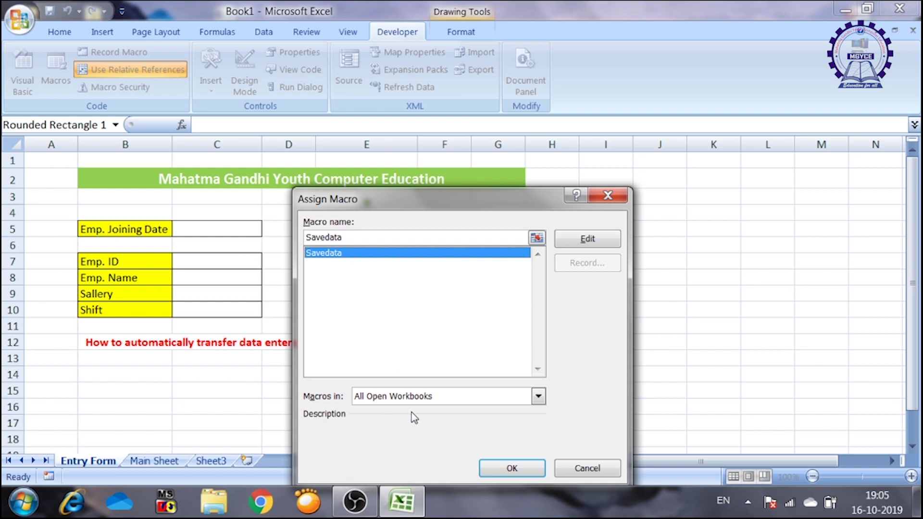
{"action": "left_click", "coordinate": [506, 467]}
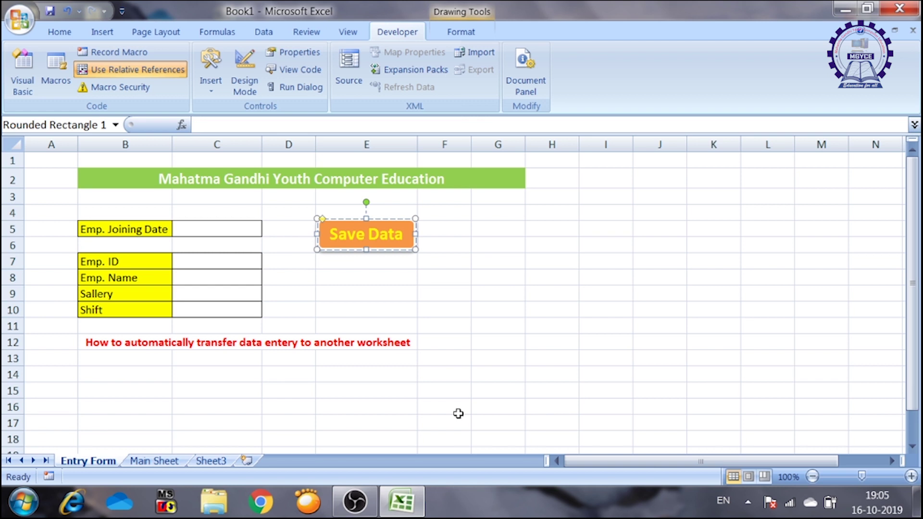
{"action": "left_click", "coordinate": [212, 225]}
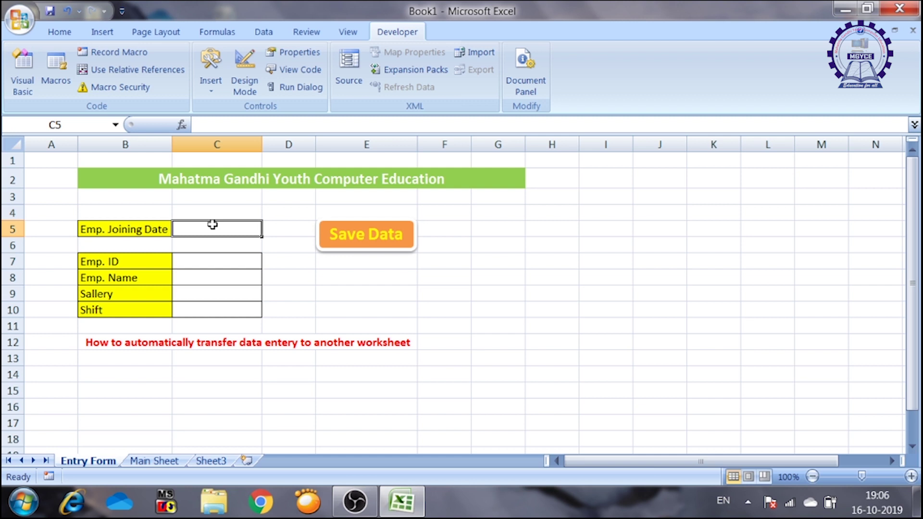
- Enter joining date 2-10-2019, the employee ID and the employee's name on the Entry Form
{"action": "type", "text": "2-10"}
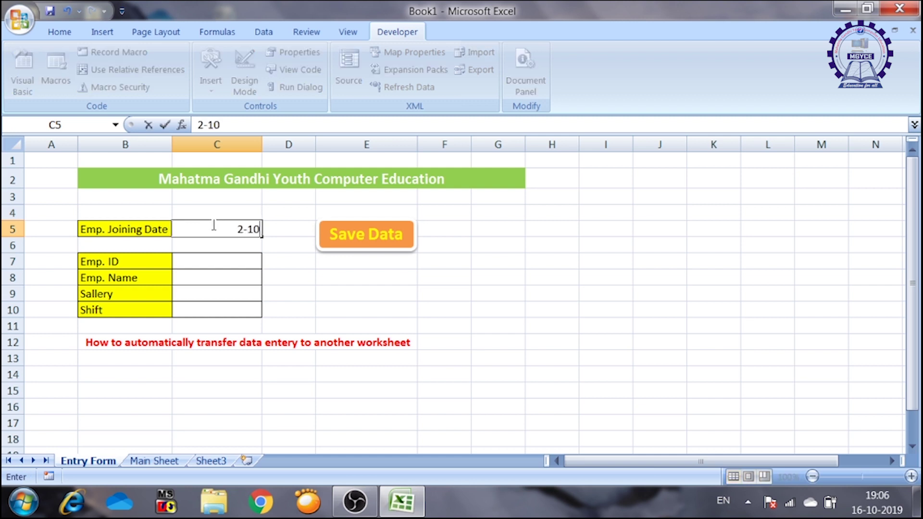
{"action": "type", "text": "-2019"}
{"action": "key", "text": "Return"}
{"action": "key", "text": "Return"}
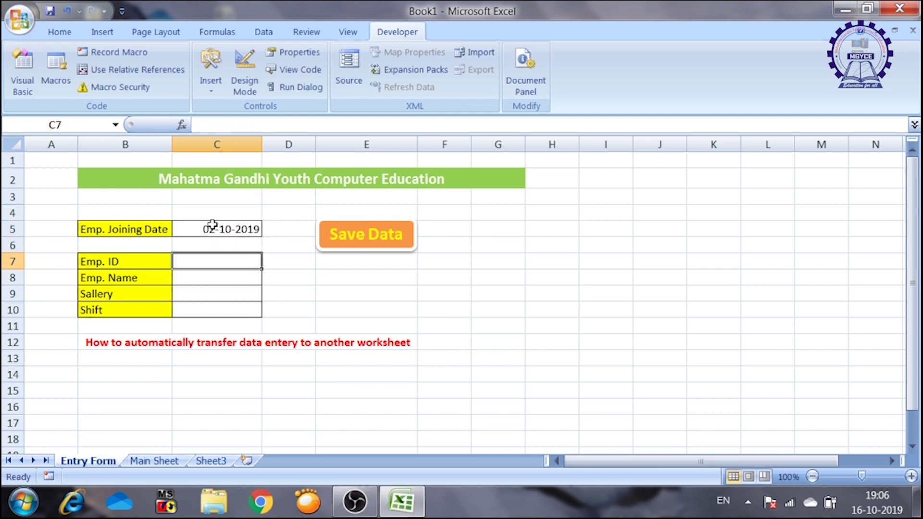
{"action": "type", "text": "M"}
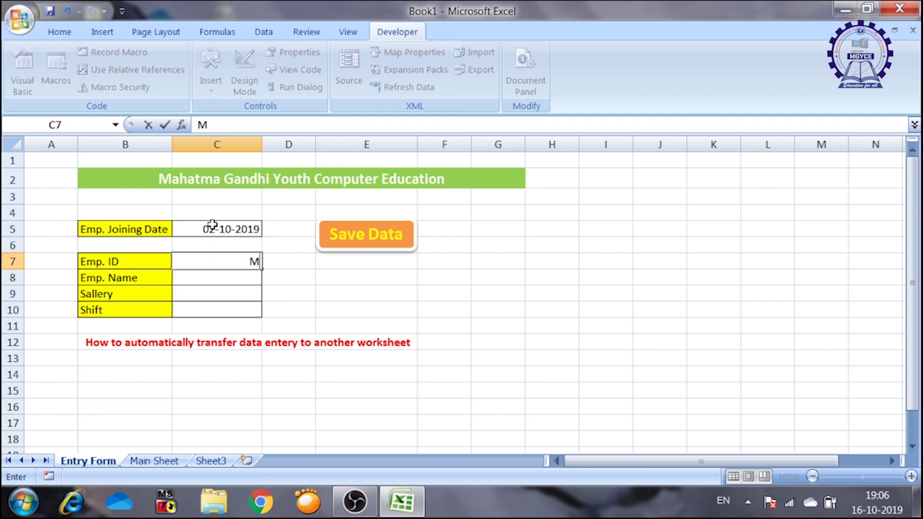
{"action": "type", "text": "GYCE002"}
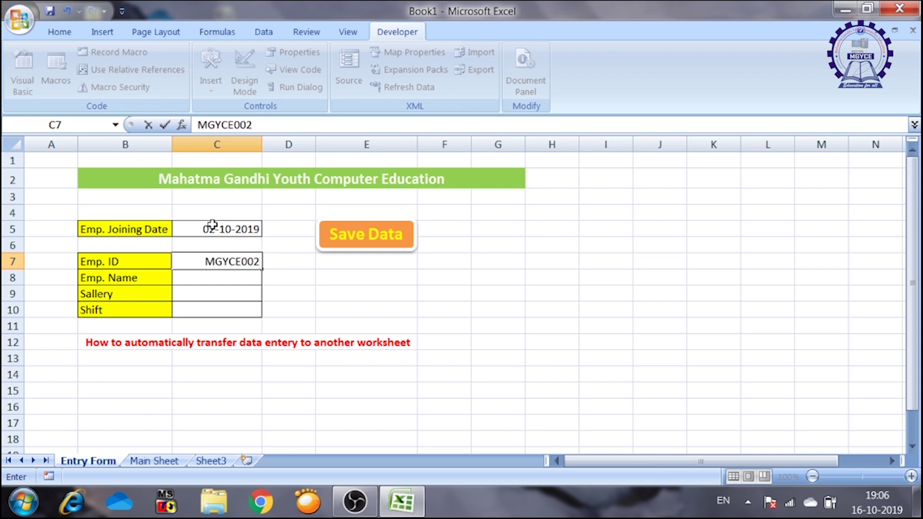
{"action": "key", "text": "Return"}
{"action": "type", "text": "m"}
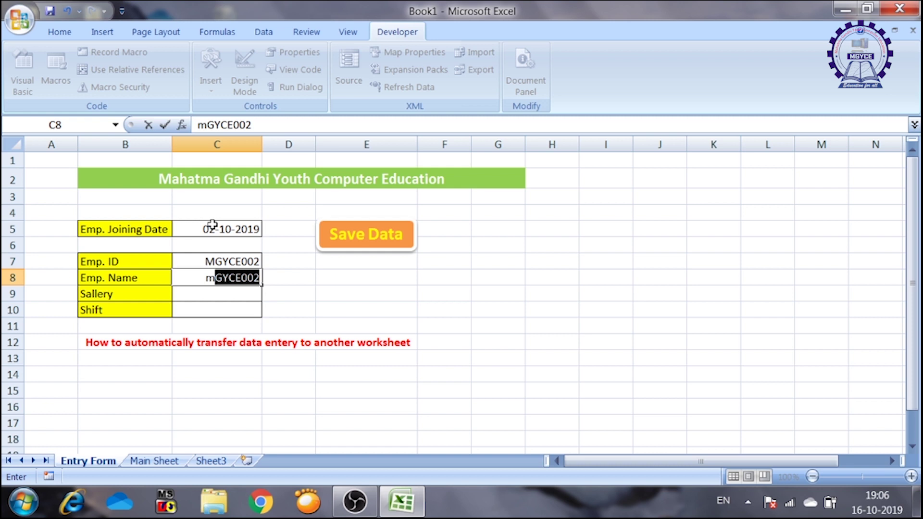
{"action": "key", "text": "BackSpace"}
{"action": "key", "text": "BackSpace"}
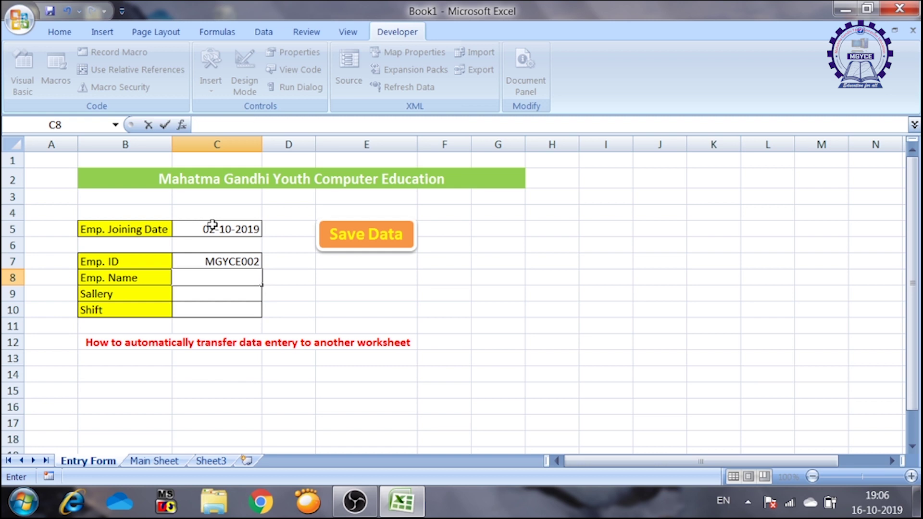
{"action": "type", "text": "MADHUMITA"}
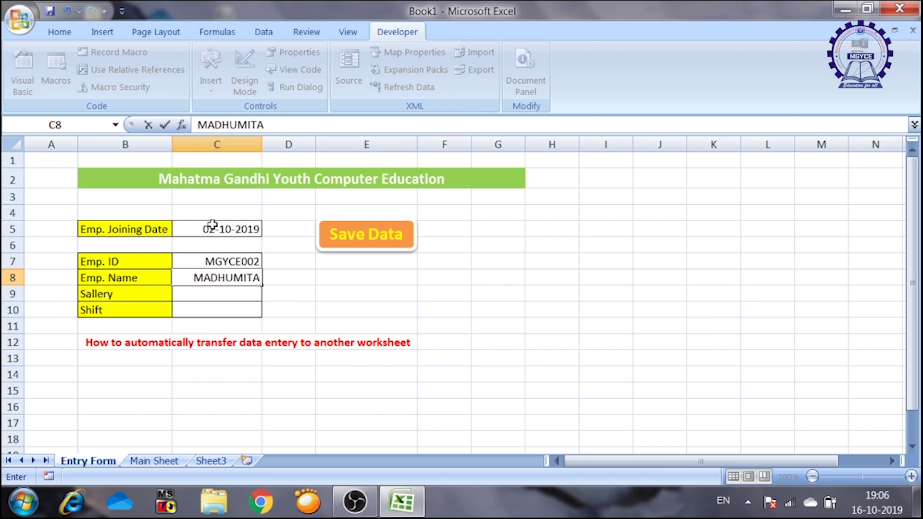
{"action": "key", "text": "Return"}
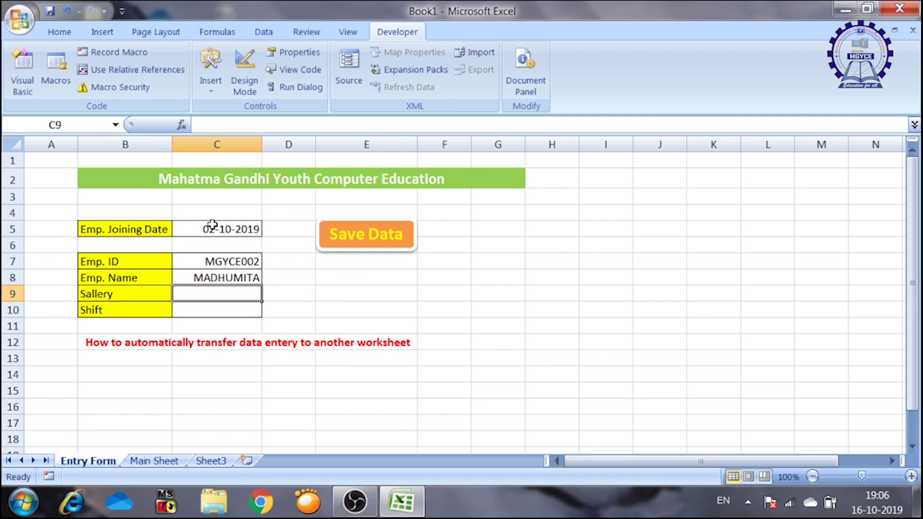
- Enter salary 15000 and MORNING shift, save the record, and check row 5 of Main Sheet
{"action": "type", "text": "15000"}
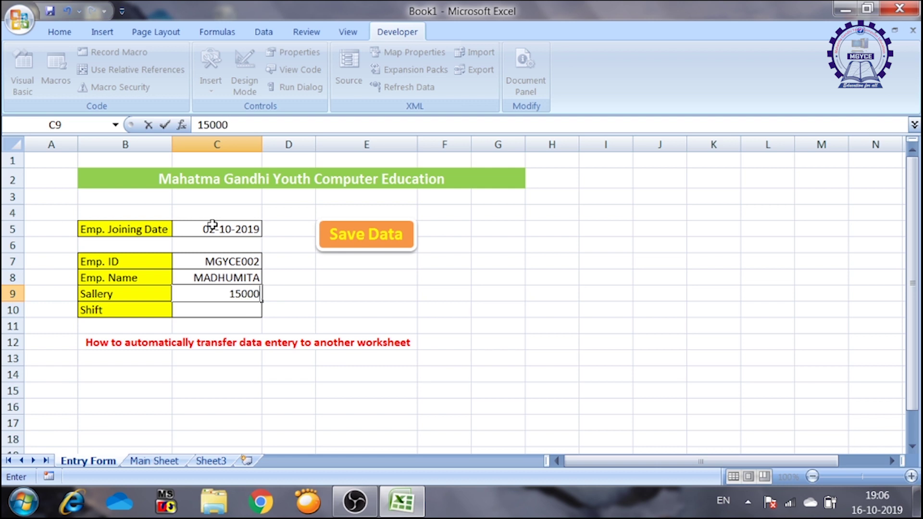
{"action": "key", "text": "Return"}
{"action": "type", "text": "MORNING"}
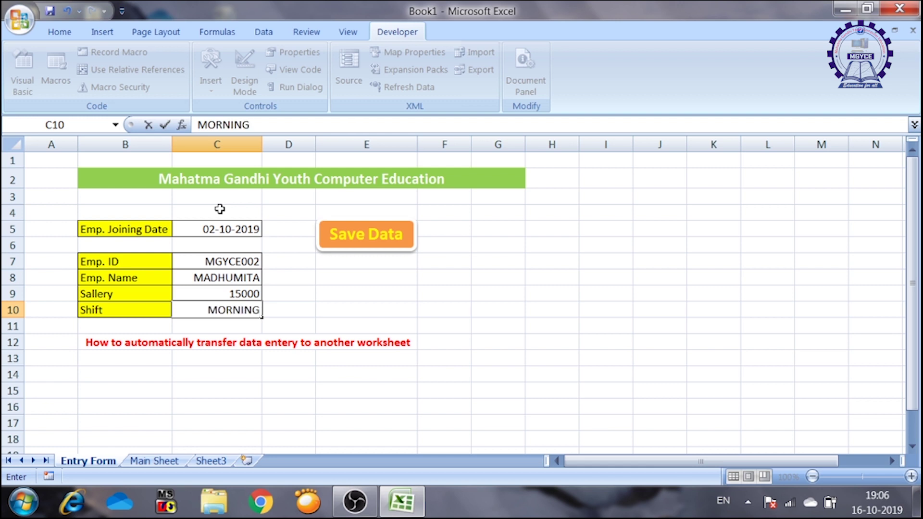
{"action": "left_click", "coordinate": [372, 236]}
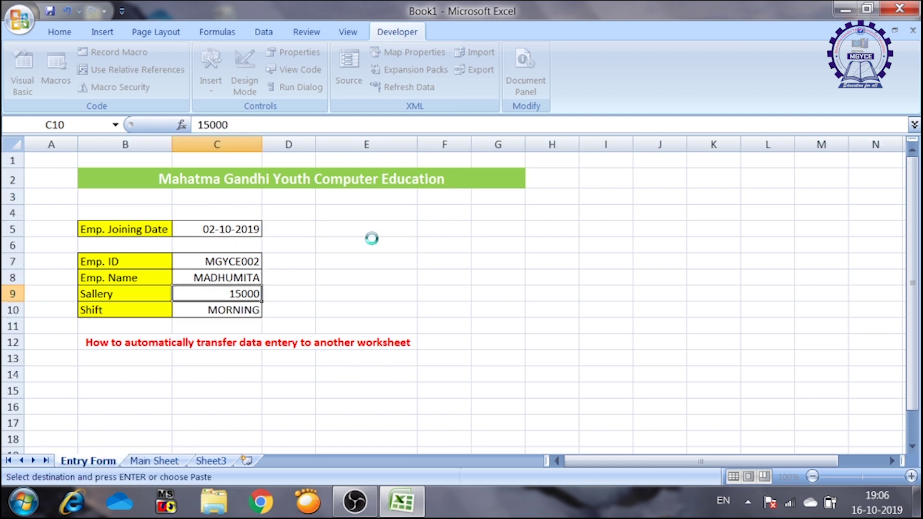
{"action": "left_click", "coordinate": [157, 462]}
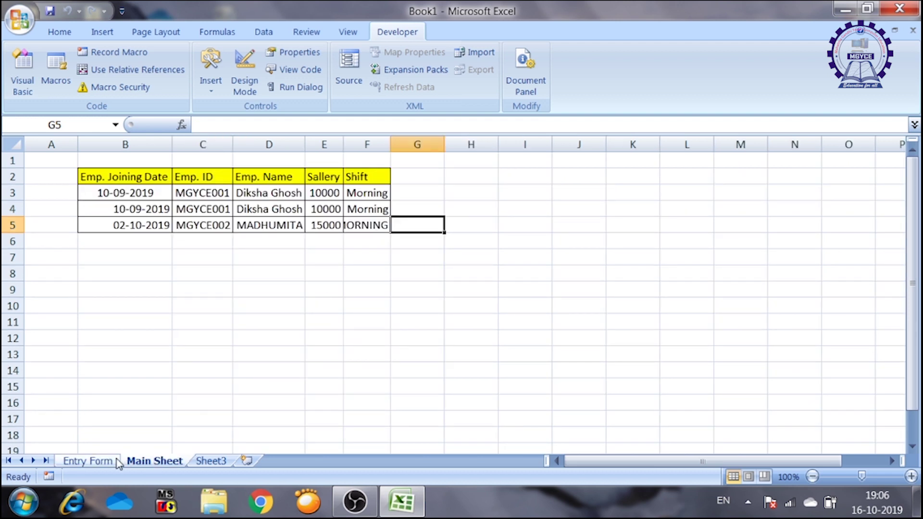
- On the Entry Form, enter joining date 05-10-2019, the employee ID and the employee's name
{"action": "left_click", "coordinate": [98, 462]}
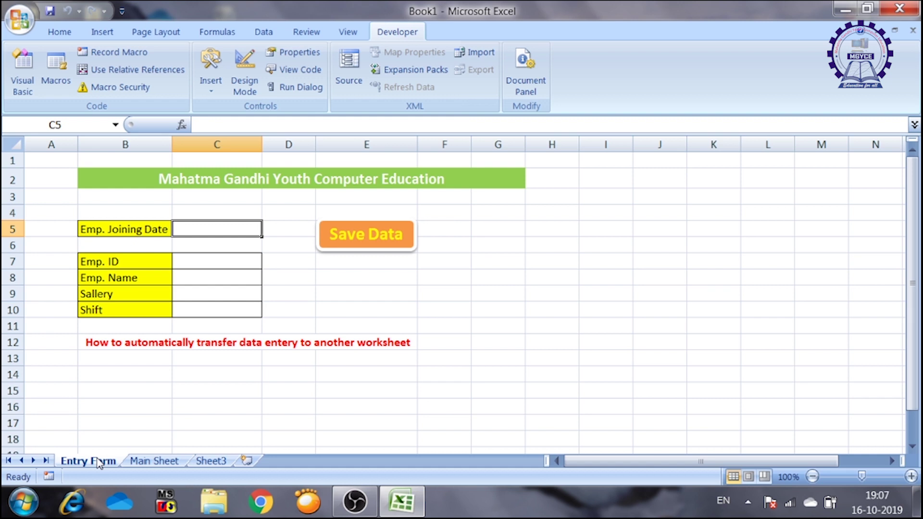
{"action": "type", "text": "05-"}
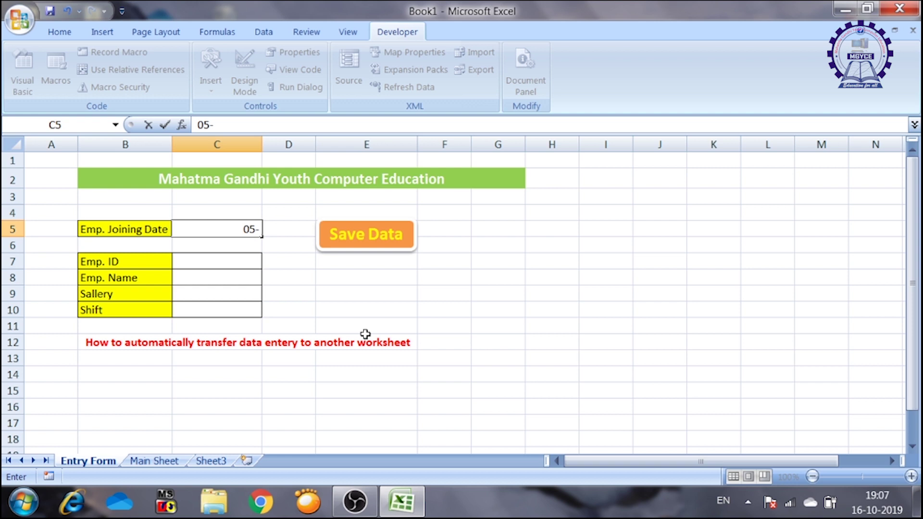
{"action": "type", "text": "10-2019"}
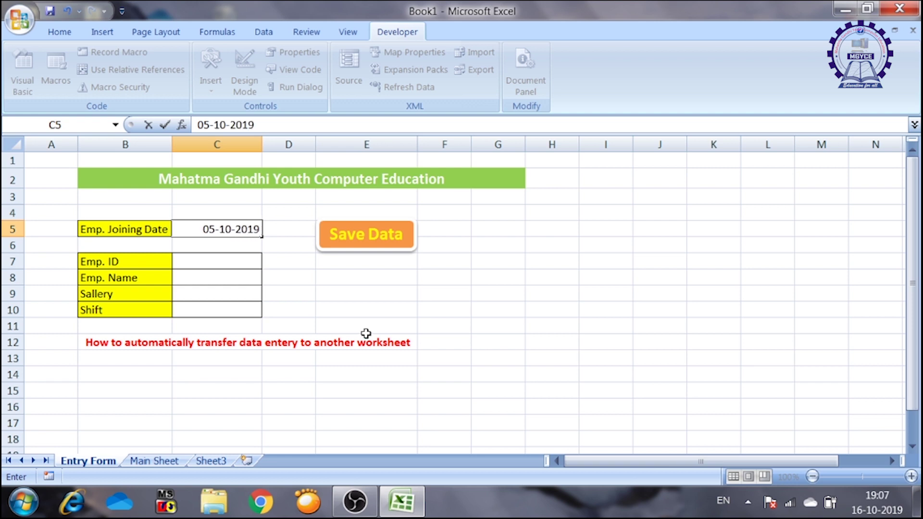
{"action": "key", "text": "Return"}
{"action": "key", "text": "Return"}
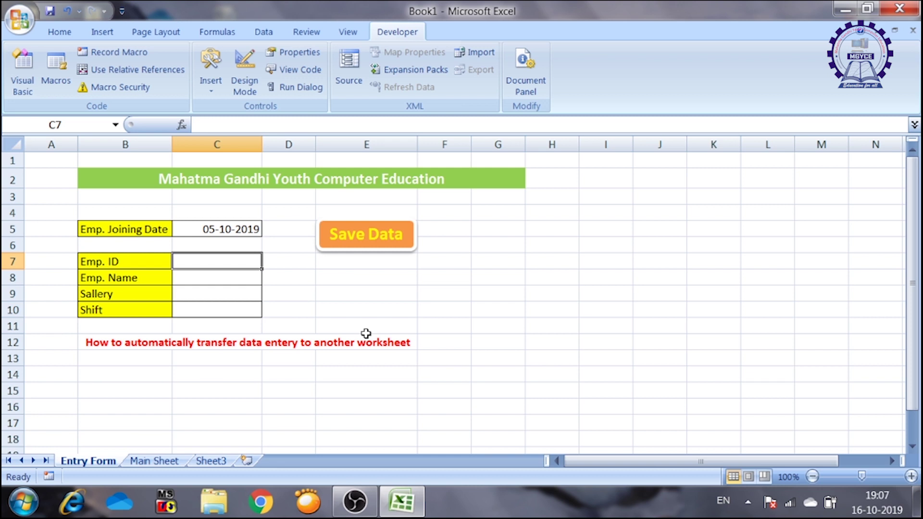
{"action": "type", "text": "MGY"}
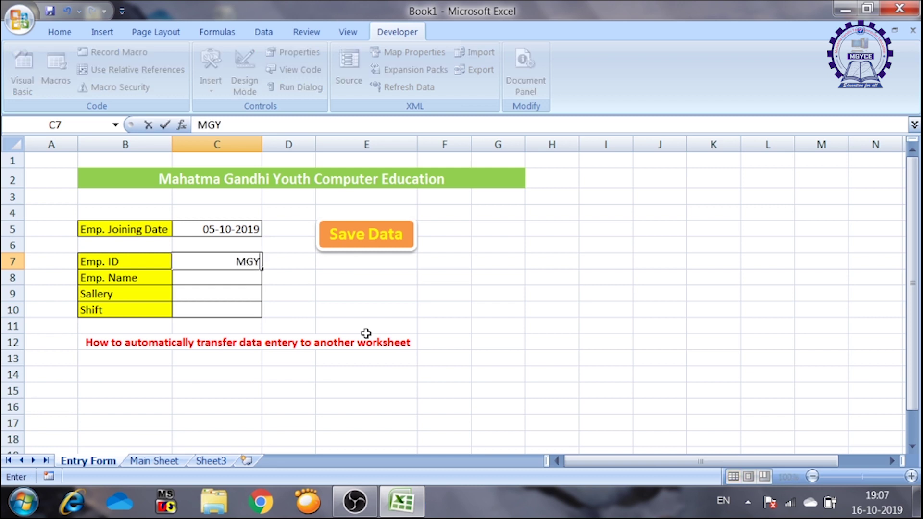
{"action": "type", "text": "CE003"}
{"action": "key", "text": "Return"}
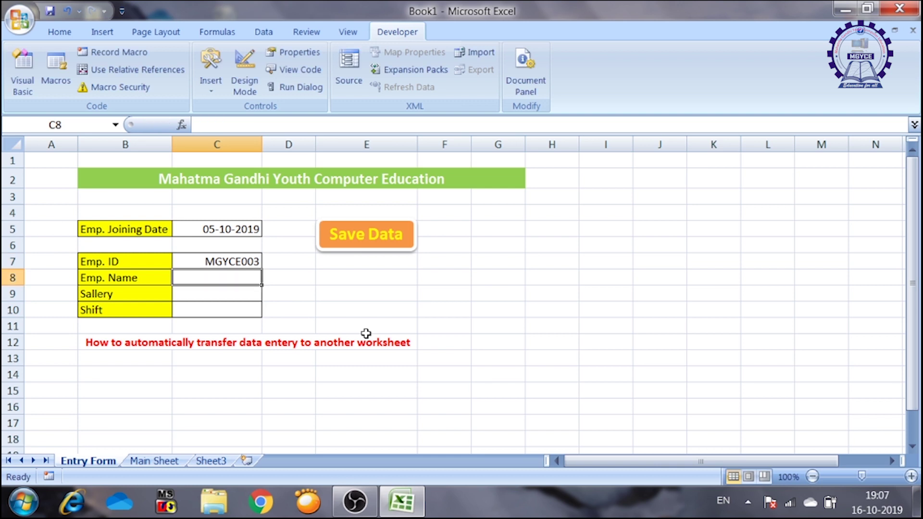
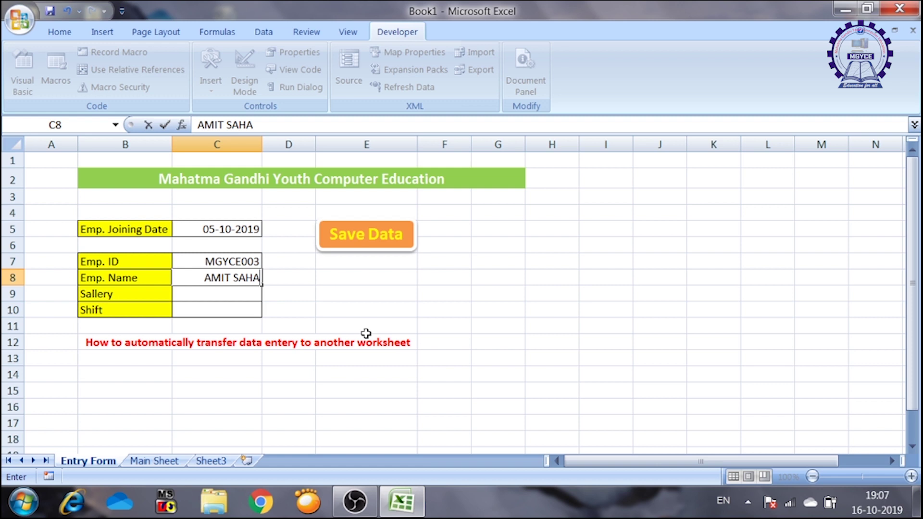
{"action": "key", "text": "Return"}
- Correct the salary to 2000, enter EVENING shift, and save the record with Save Data
{"action": "type", "text": "20"}
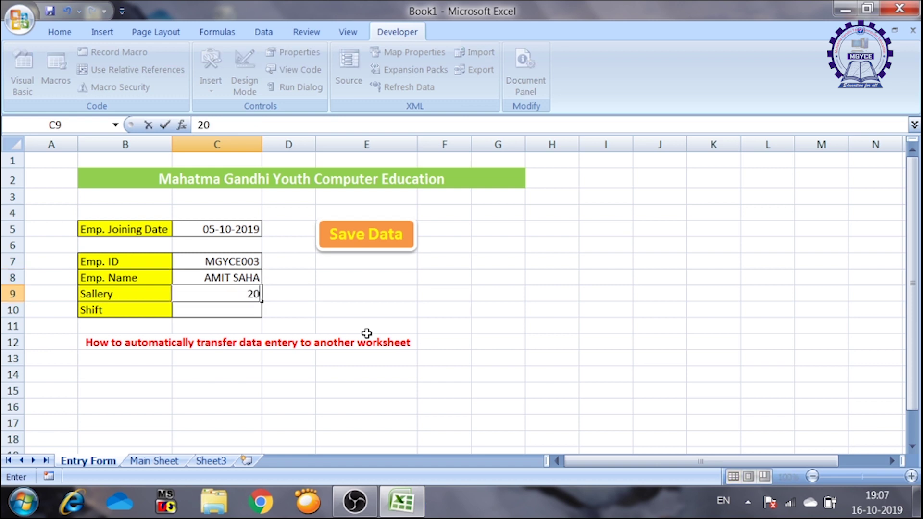
{"action": "key", "text": "Return"}
{"action": "left_click", "coordinate": [367, 336]}
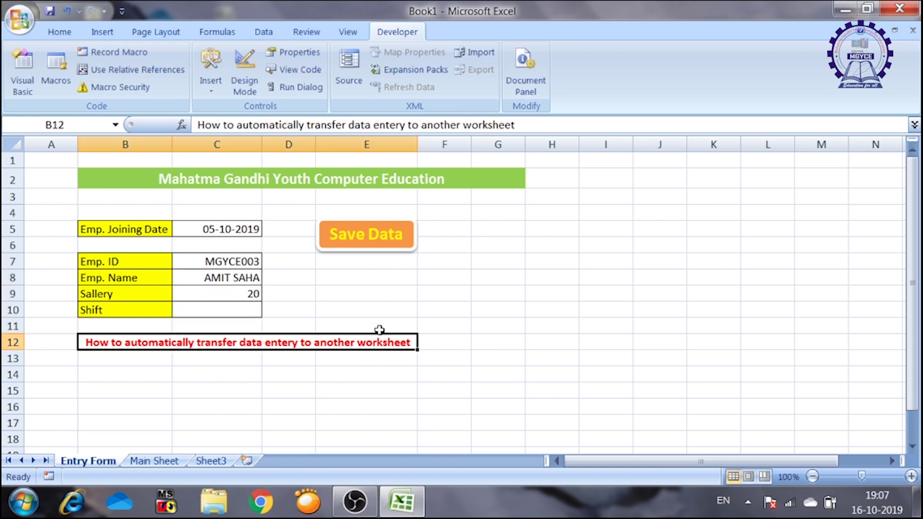
{"action": "double_click", "coordinate": [262, 295]}
{"action": "type", "text": "00"}
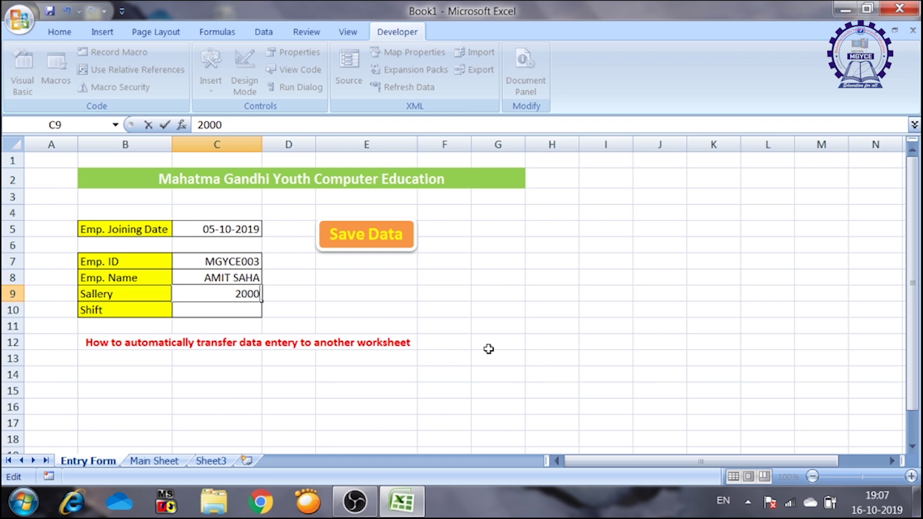
{"action": "key", "text": "Return"}
{"action": "type", "text": "E"}
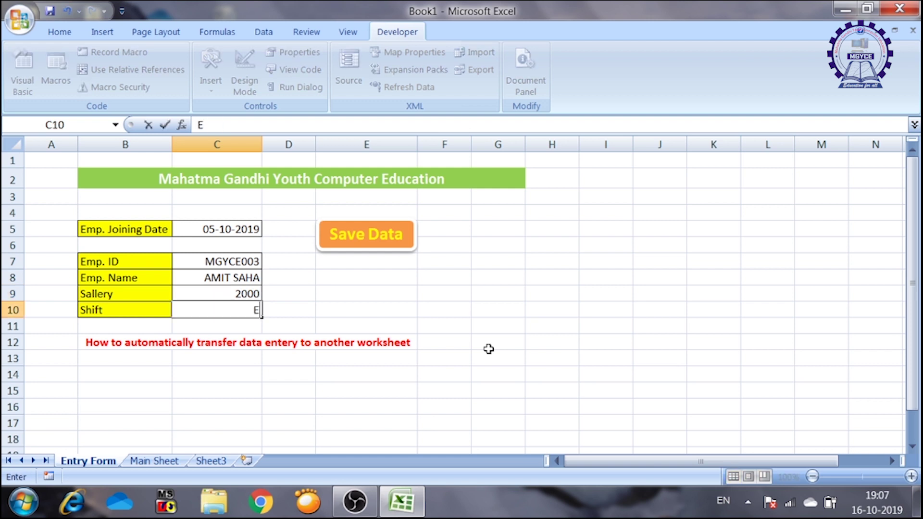
{"action": "type", "text": "VENING"}
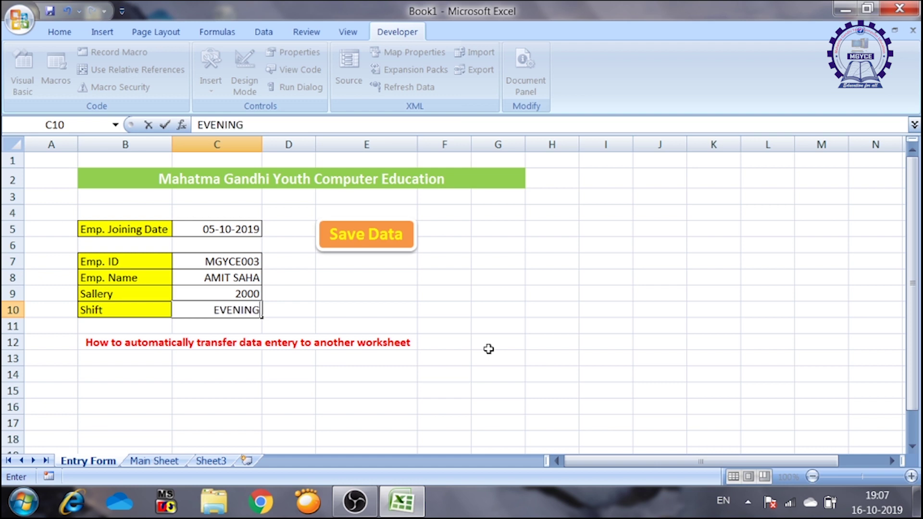
{"action": "left_click", "coordinate": [370, 247]}
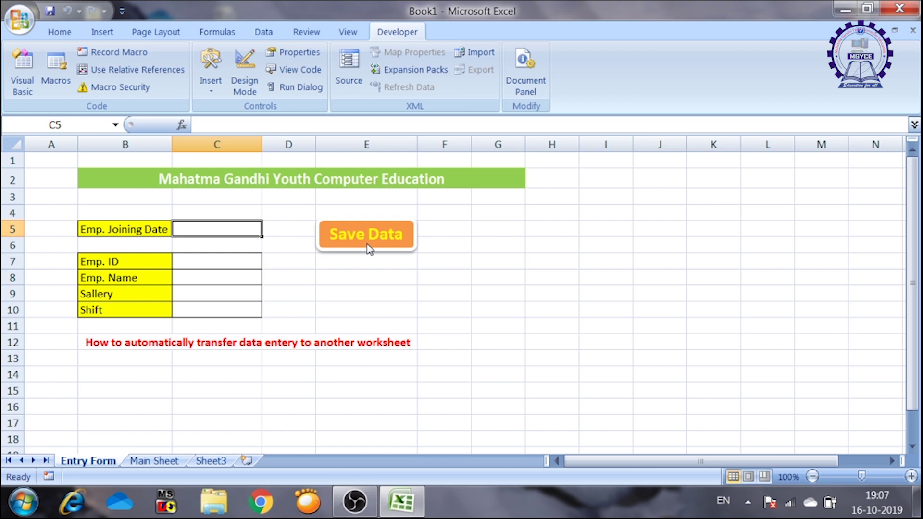
- Switch to Main Sheet to see the 05-10-2019 EVENING record in row 6
{"action": "left_click", "coordinate": [172, 466]}
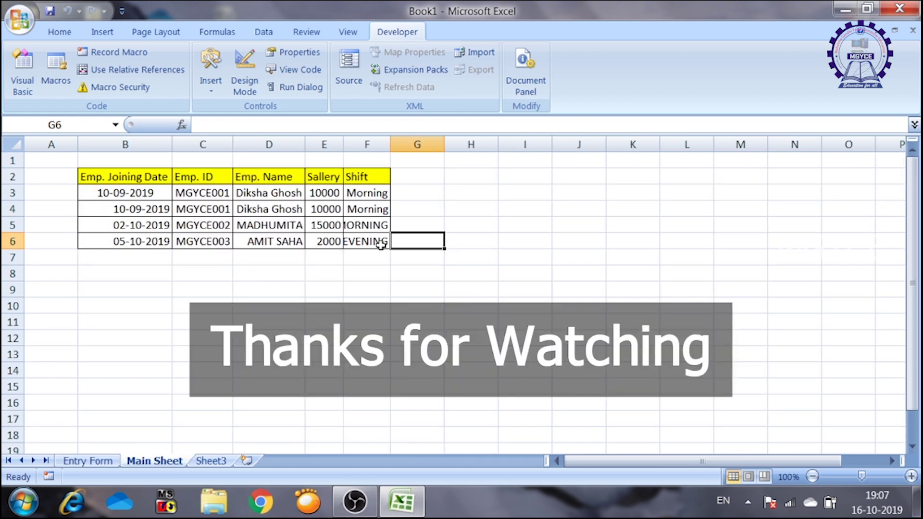